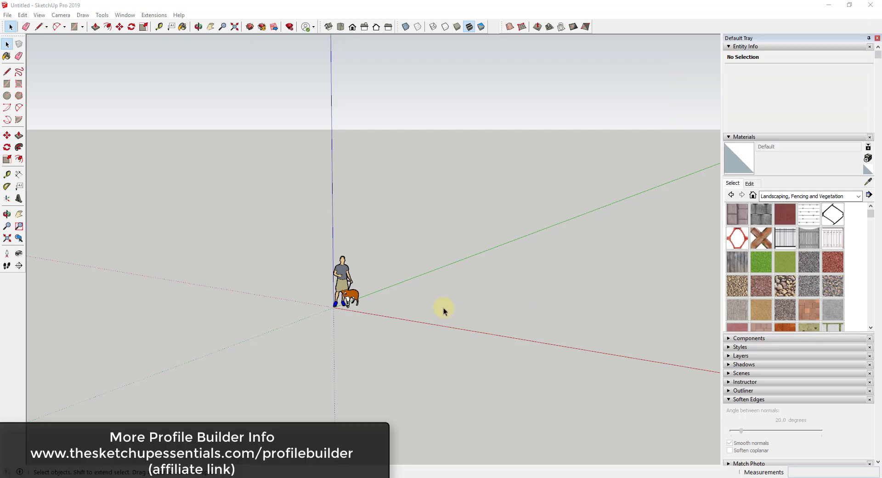
middle_click_drag(443, 307, 385, 308)
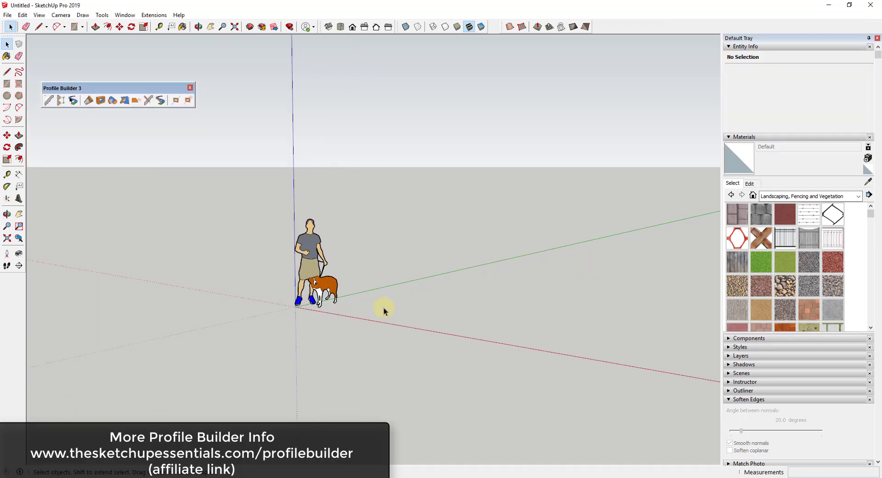
scroll(385, 308, "up", 2)
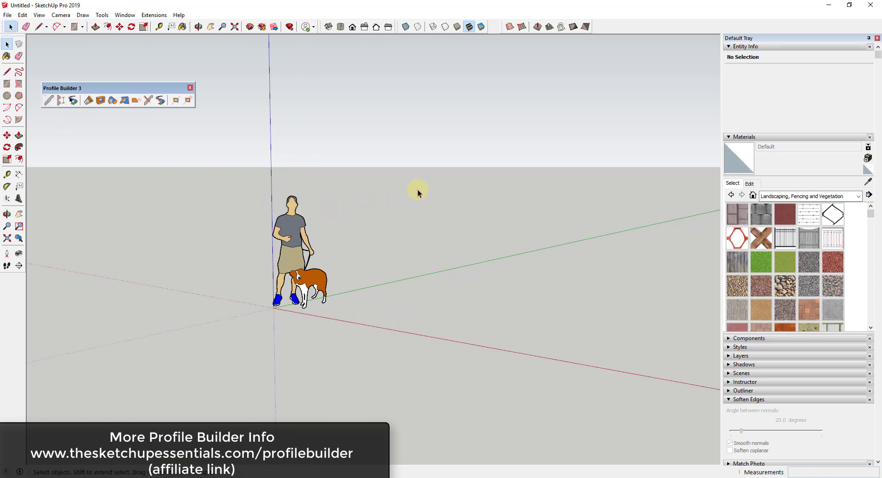
middle_click_drag(373, 252, 435, 279)
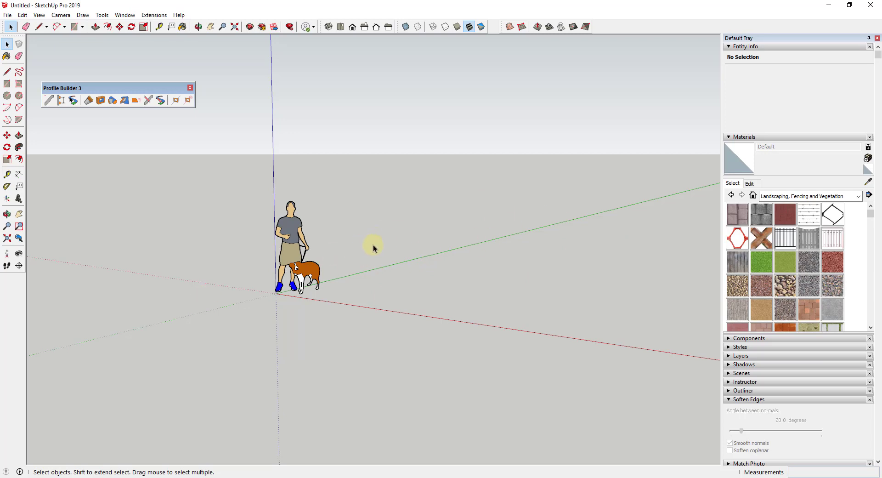
middle_click_drag(386, 246, 386, 256)
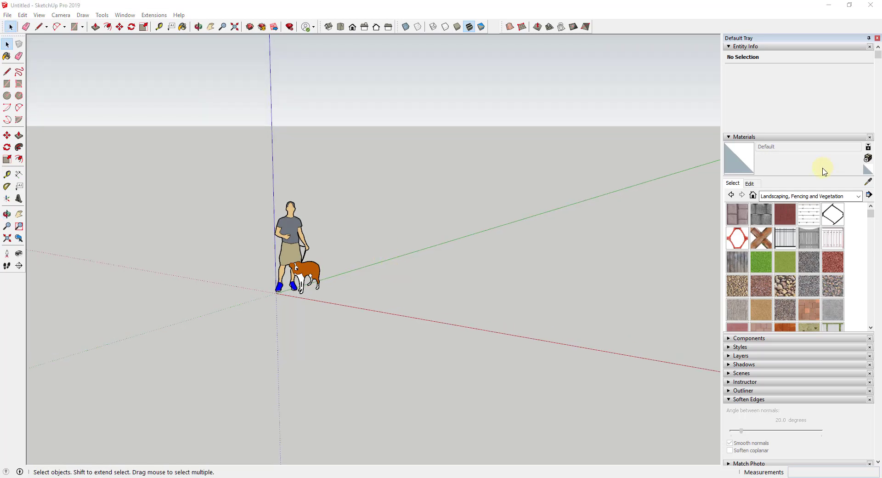
middle_click_drag(352, 301, 342, 296)
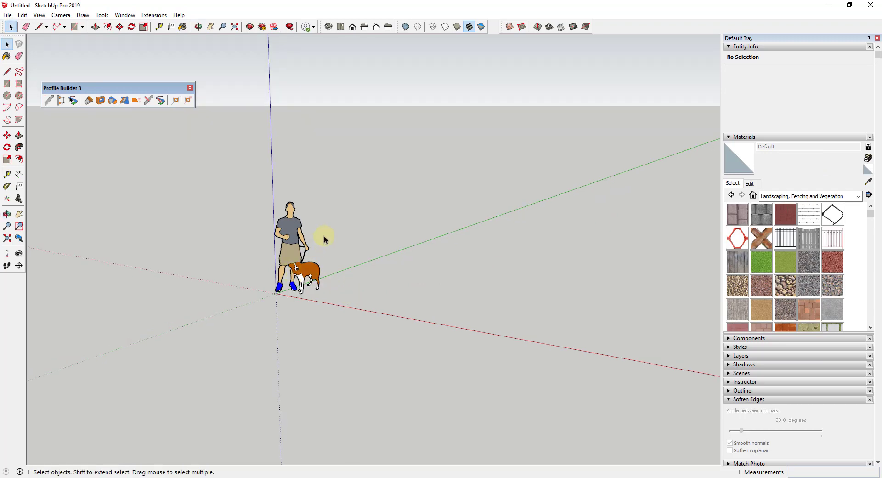
Draw a 2' 6" line along the green axis on the ground next to the scale figure
scroll(342, 293, "up", 2)
middle_click_drag(346, 302, 355, 298)
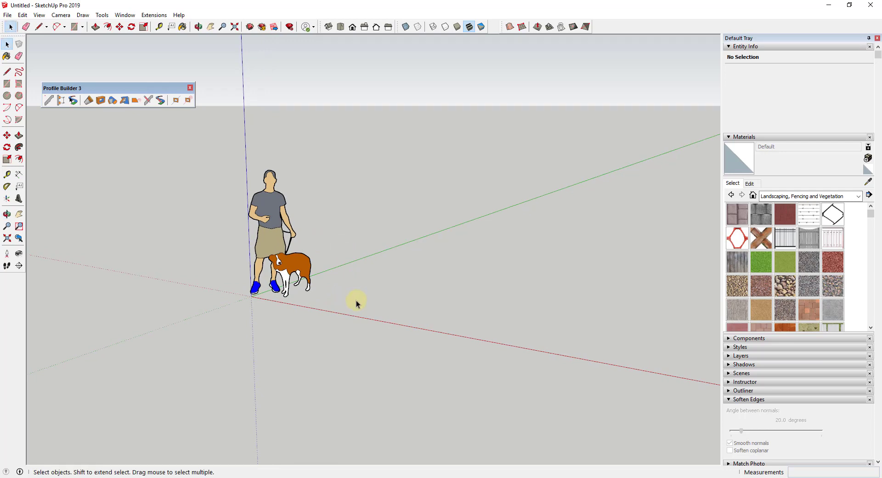
key("l")
left_click(346, 303)
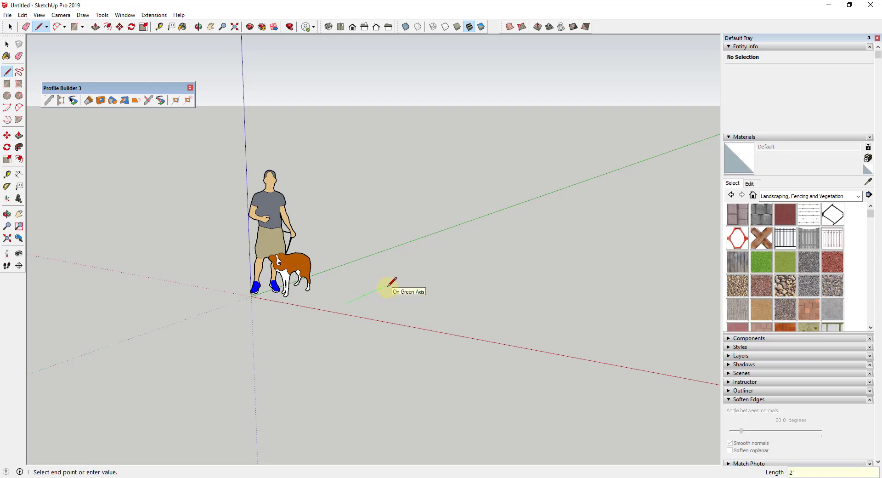
key("Return")
key("space")
scroll(389, 288, "up", 3)
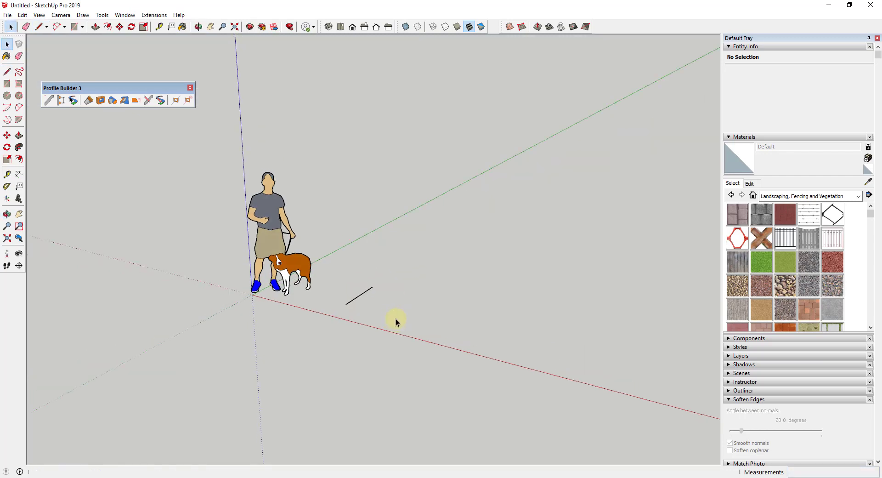
scroll(359, 301, "up", 1)
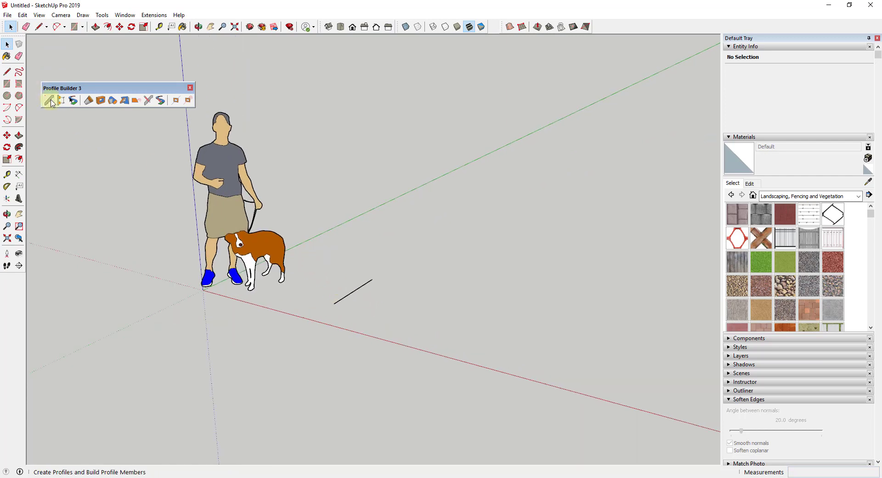
Draw a small rectangle on the ground beside the line and delete it
key("r")
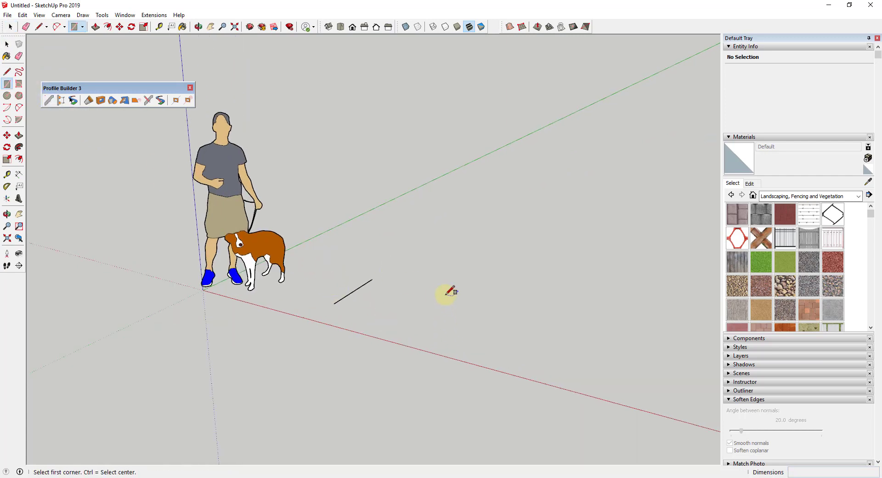
left_click(445, 294)
left_click(429, 329)
key("space")
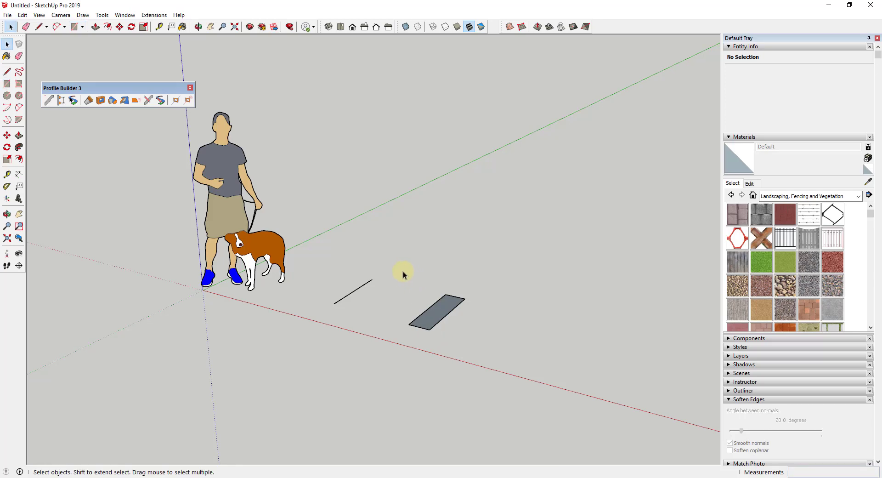
left_click_drag(404, 272, 509, 366)
key("Delete")
Create a new Profile Builder profile named Silt Fence from the drawn line
left_click_drag(317, 260, 409, 344)
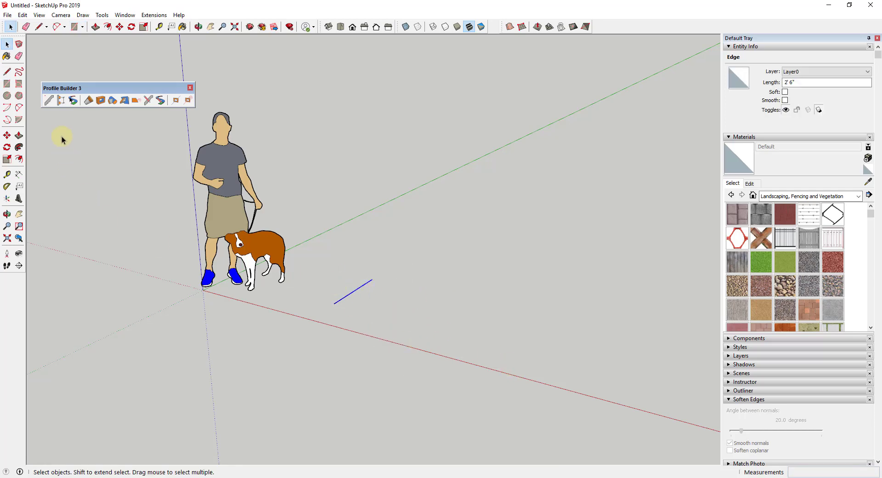
left_click(49, 100)
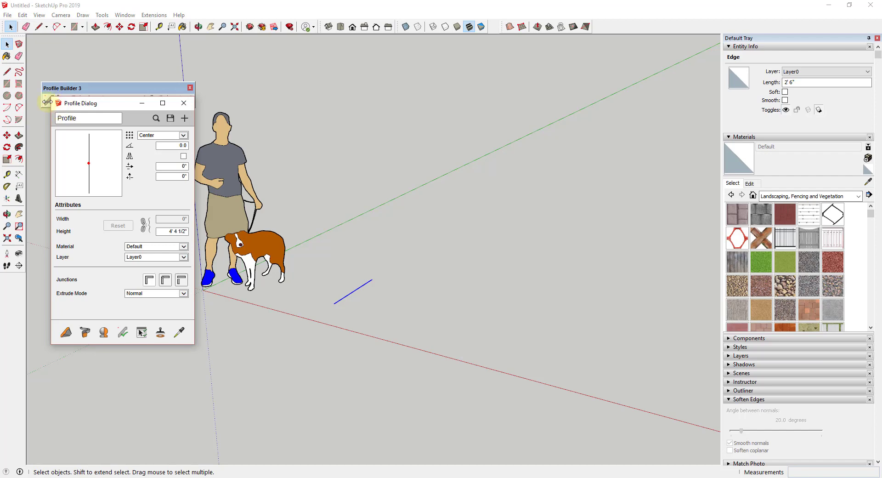
left_click_drag(82, 103, 91, 102)
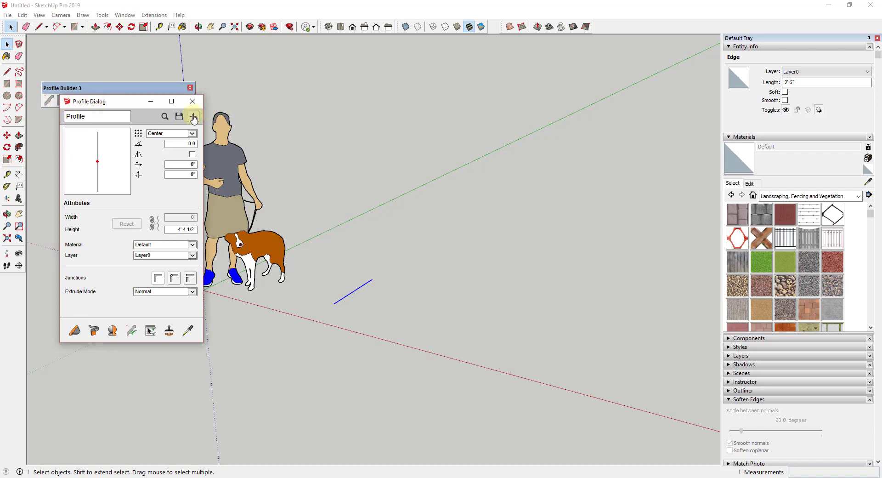
left_click(193, 116)
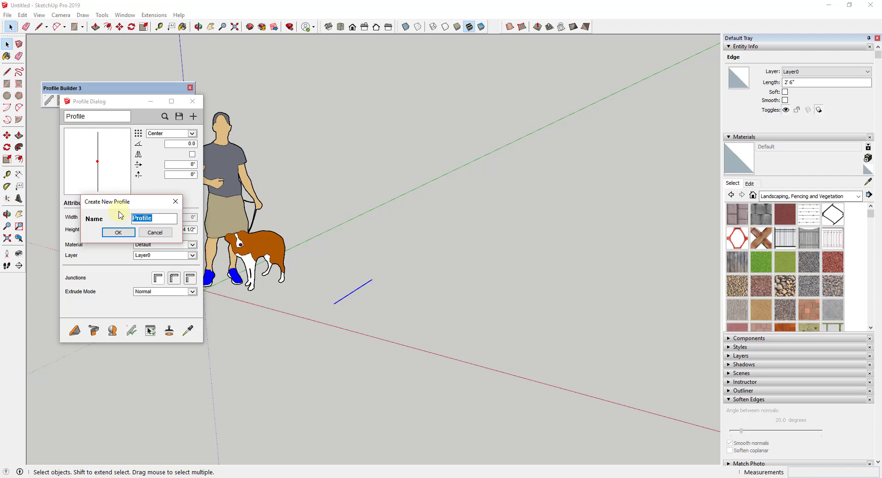
type("Silt Fence")
left_click(115, 233)
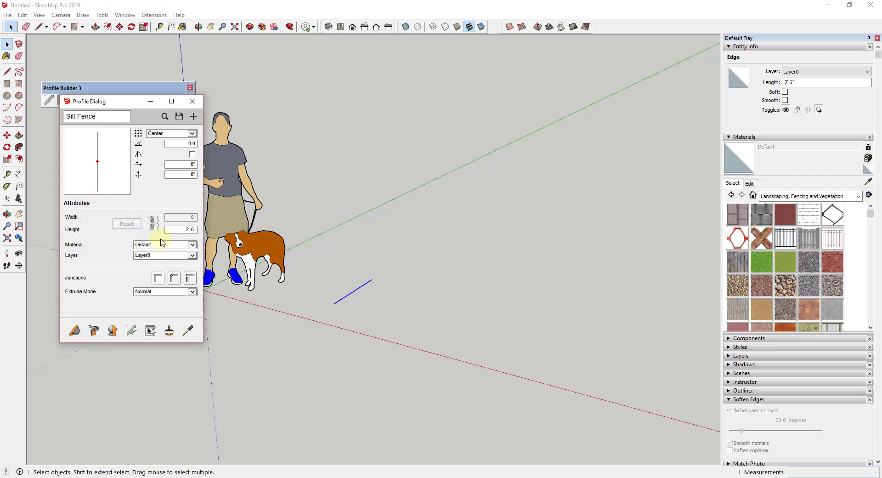
Build a short test run of the Silt Fence profile along the green axis and delete it
left_click(75, 330)
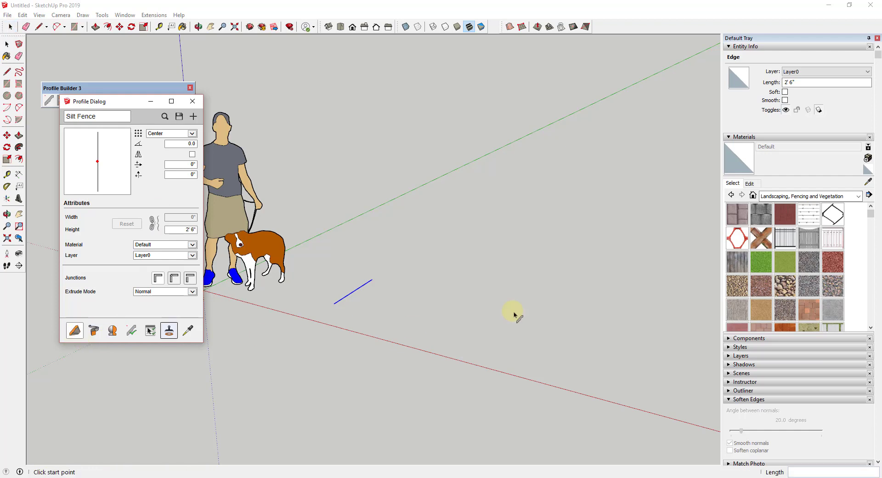
left_click(407, 326)
double_click(499, 249)
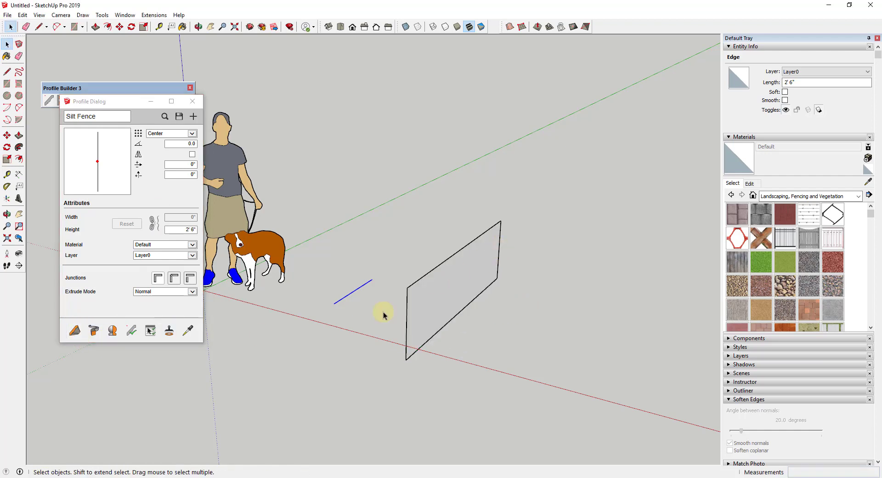
left_click(421, 292)
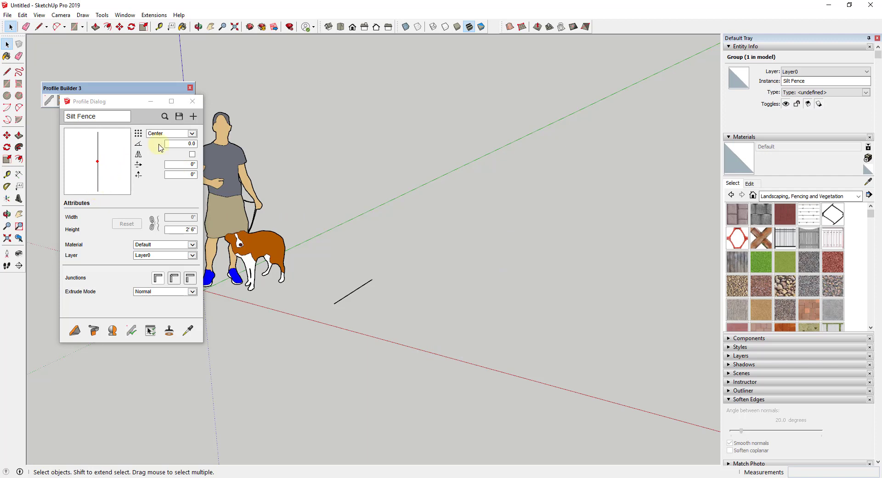
Set the Silt Fence profile's placement point to Bottom-Middle
left_click(171, 133)
left_click(175, 151)
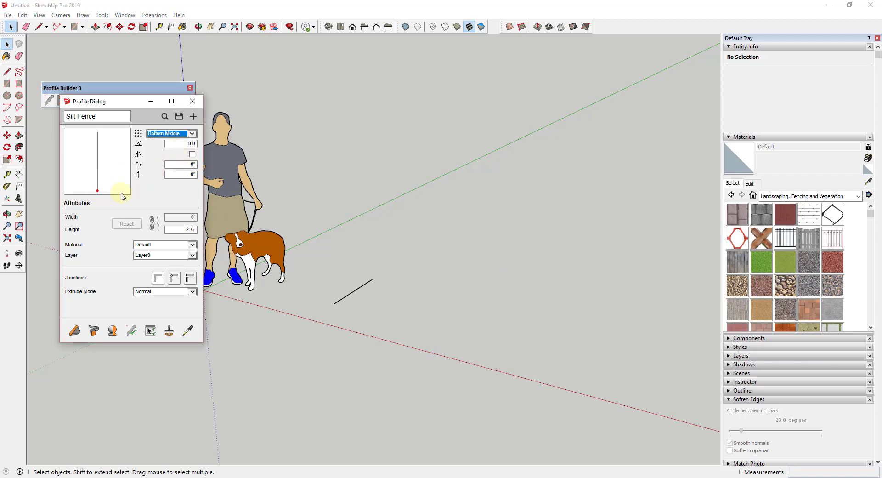
Build a test fence segment about 4' 6" long with the Bottom-Middle placement and delete it
left_click(75, 330)
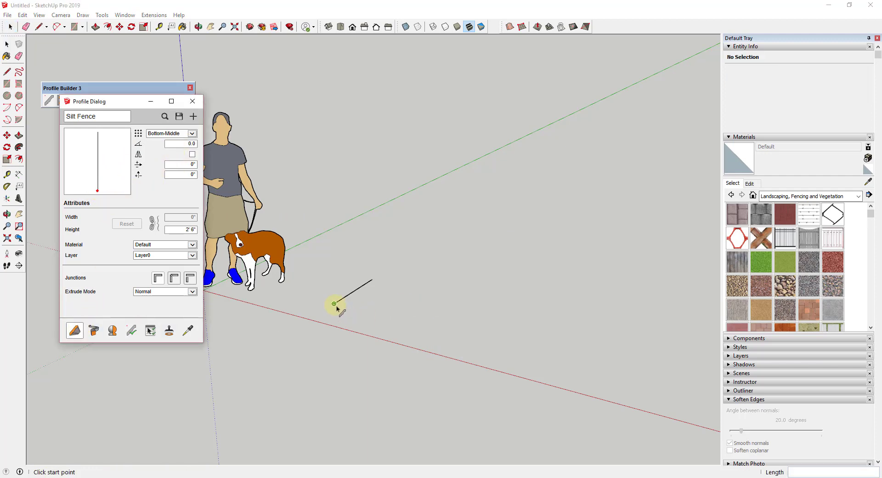
left_click(375, 317)
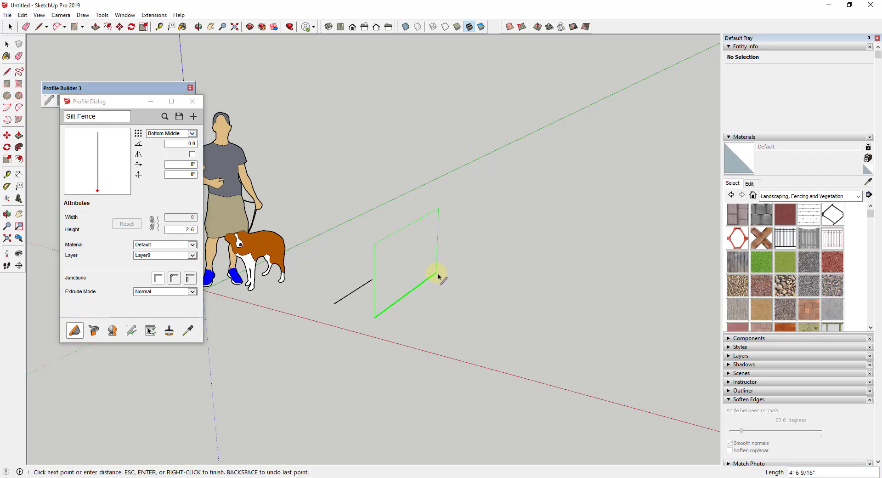
left_click(437, 274)
key("Return")
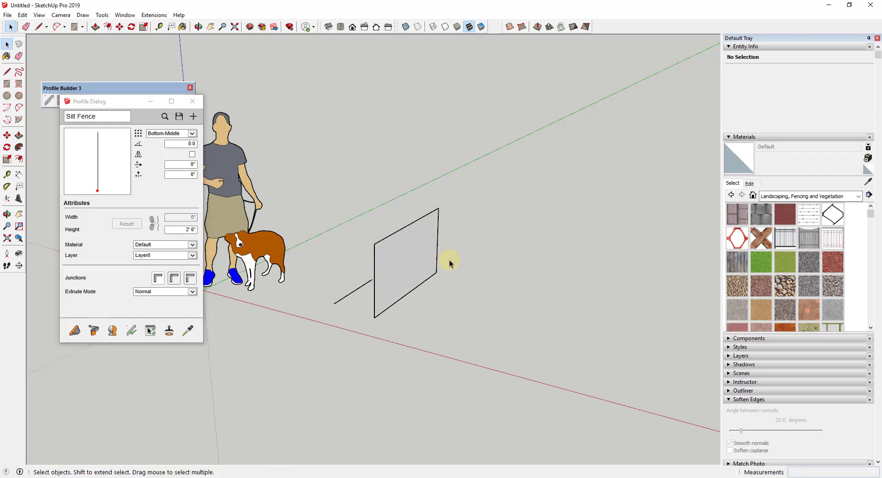
left_click(427, 252)
key("Delete")
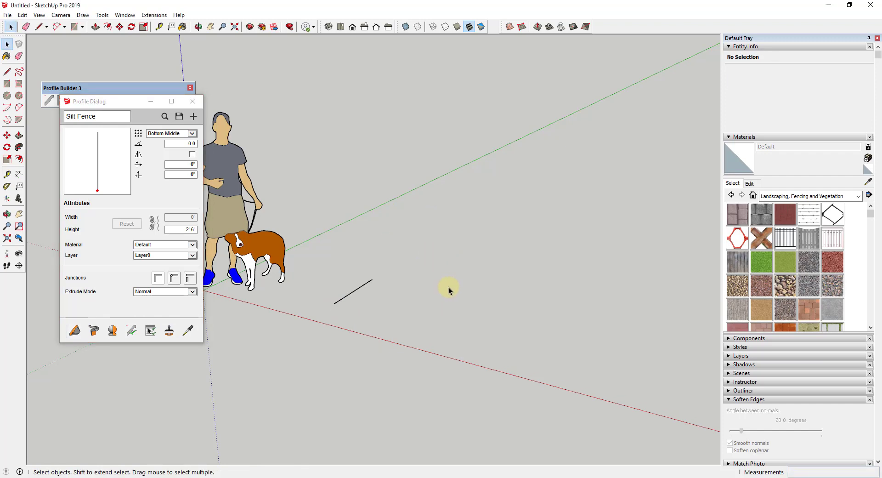
Draw a small rectangle on the ground beside the line and reverse its face
key("r")
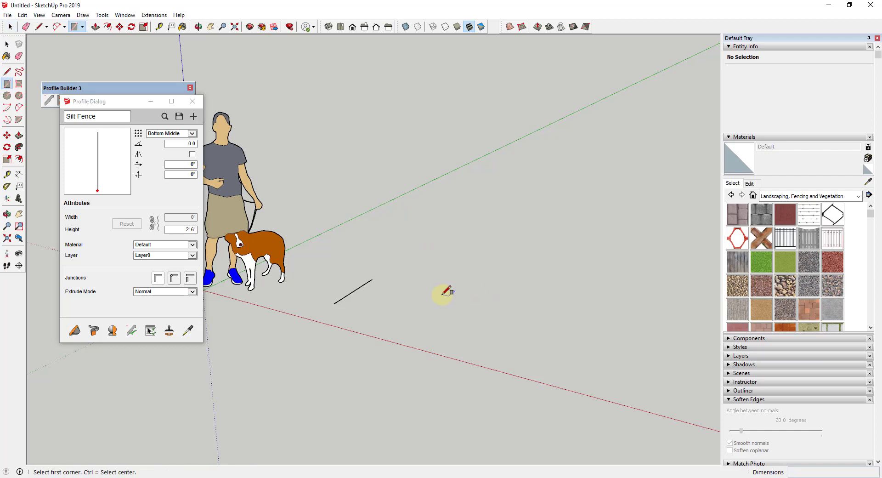
left_click(443, 297)
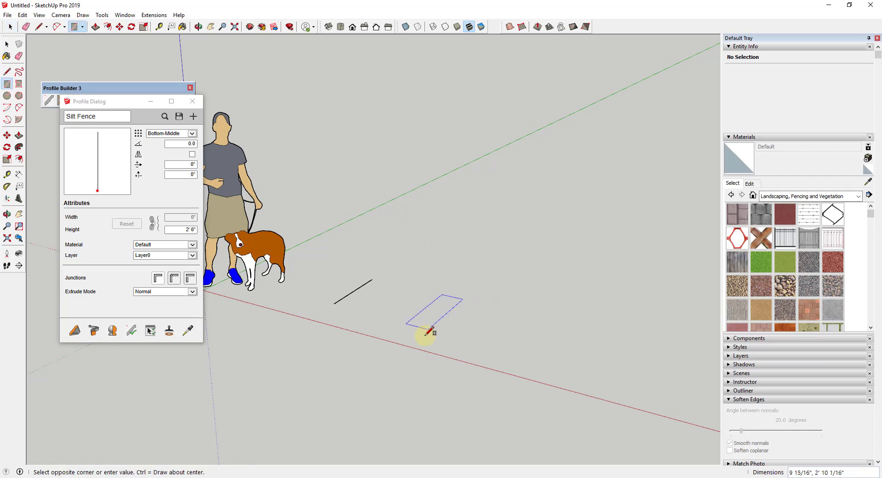
left_click(453, 328)
key("space")
right_click(454, 316)
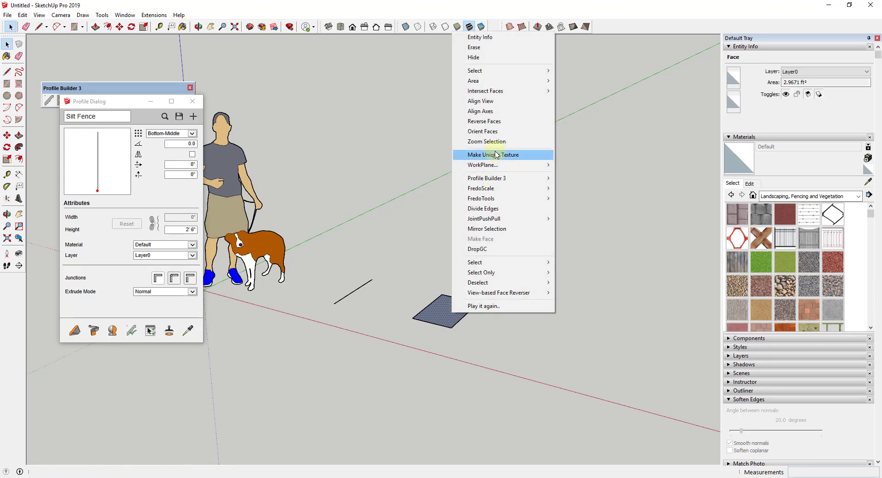
left_click(486, 122)
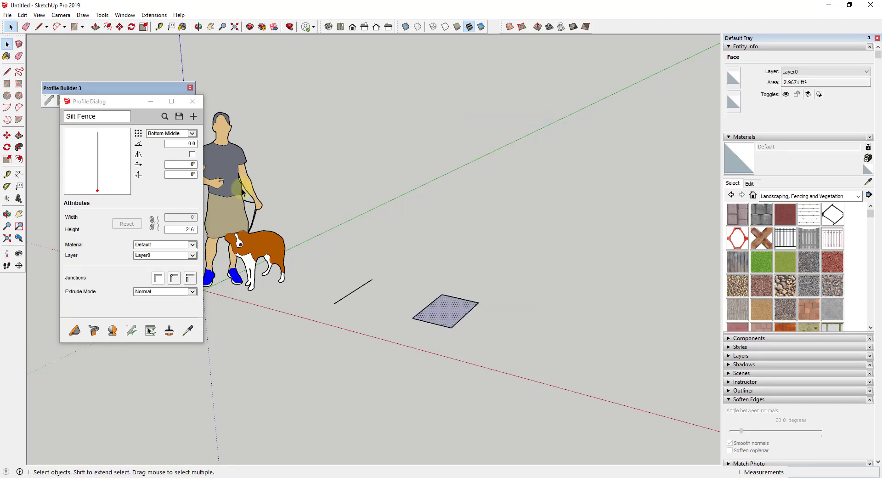
Paint the rectangle with black Color M09 from the Colors collection and assign that material to the Silt Fence profile
left_click(192, 244)
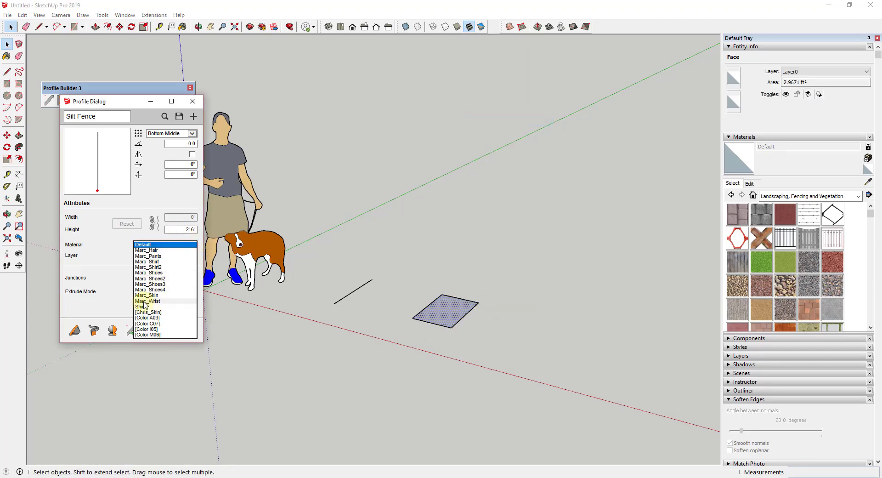
left_click(573, 271)
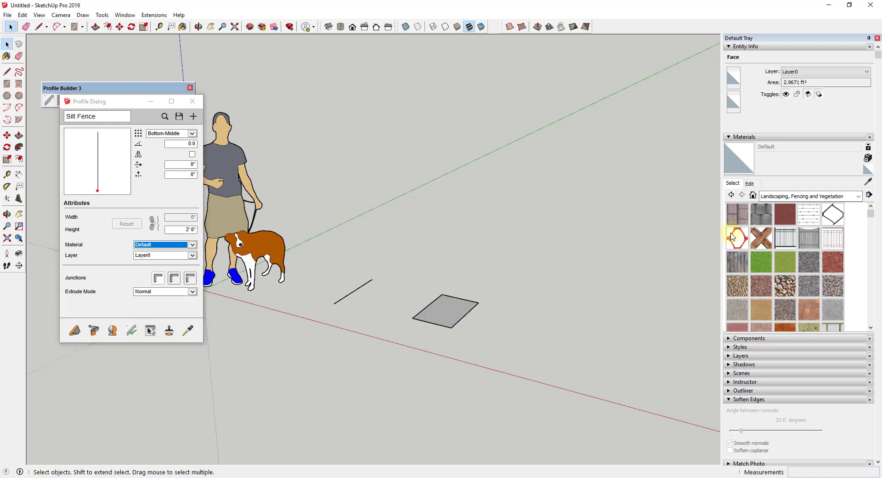
left_click(765, 197)
left_click(776, 231)
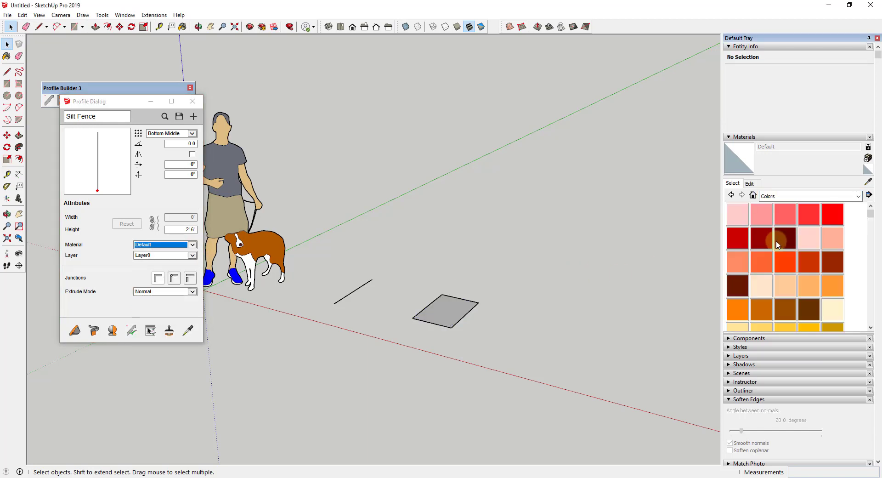
left_click(778, 236)
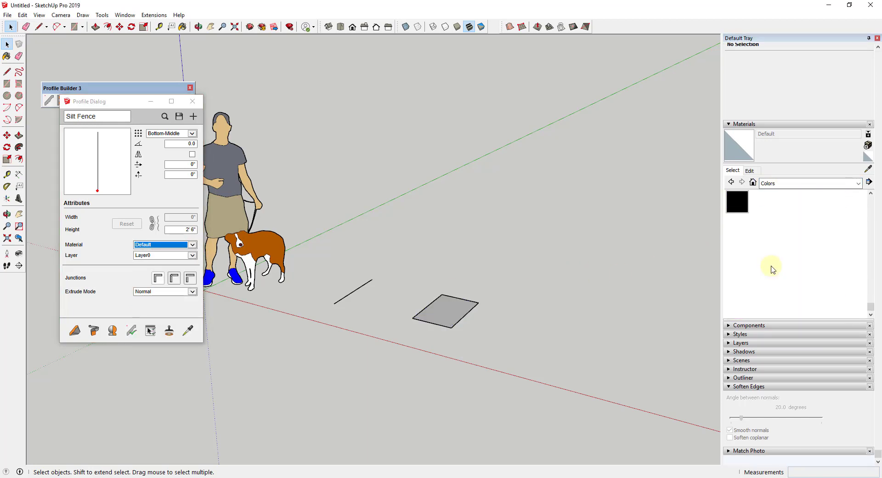
left_click(453, 301)
key("space")
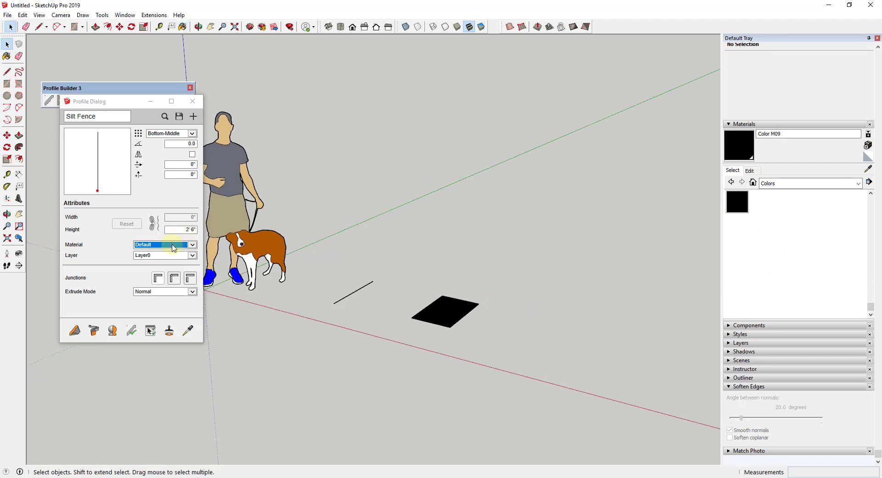
left_click(173, 246)
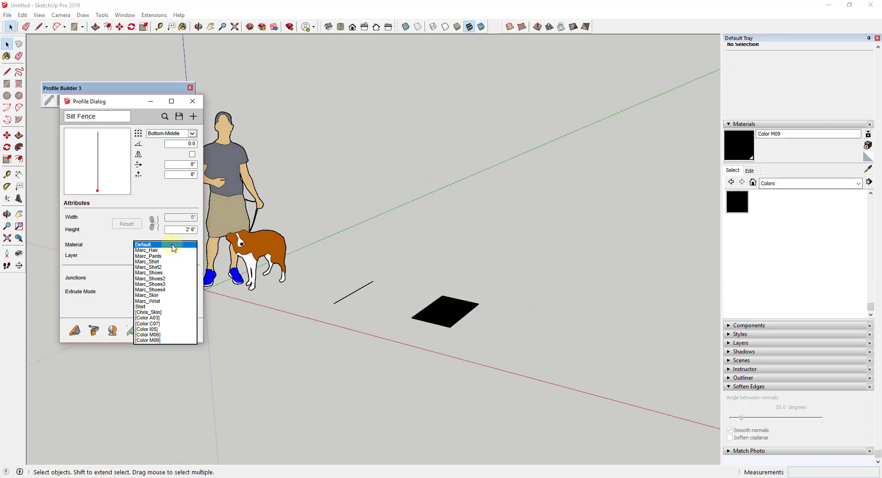
left_click(148, 340)
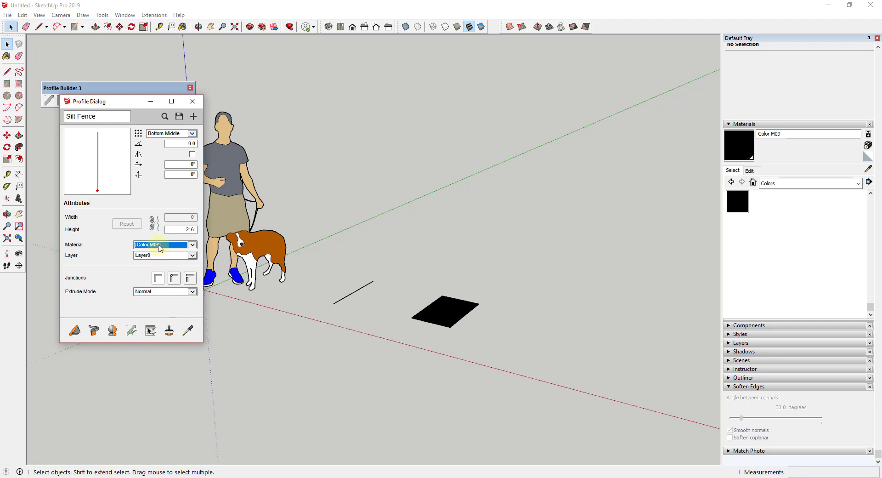
Build a test fence segment beside the line with the black Silt Fence profile and delete it
left_click(75, 330)
left_click(365, 302)
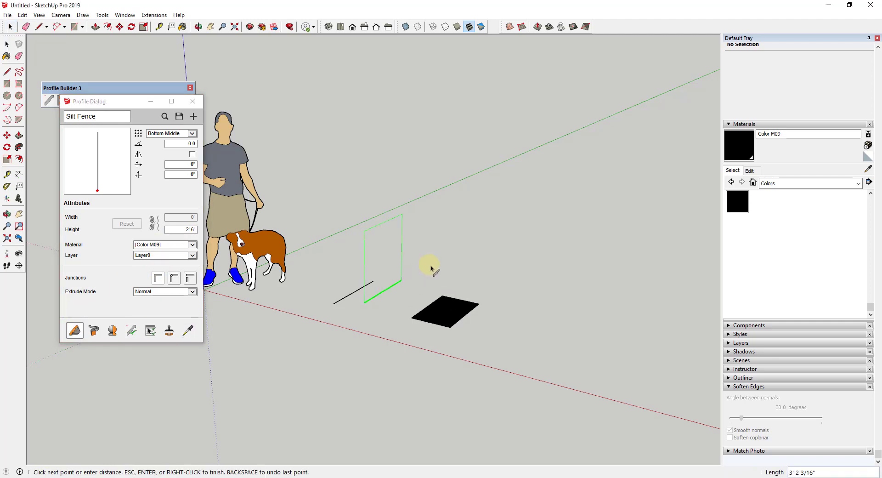
left_click(467, 243)
key("Return")
middle_click_drag(410, 235, 384, 220)
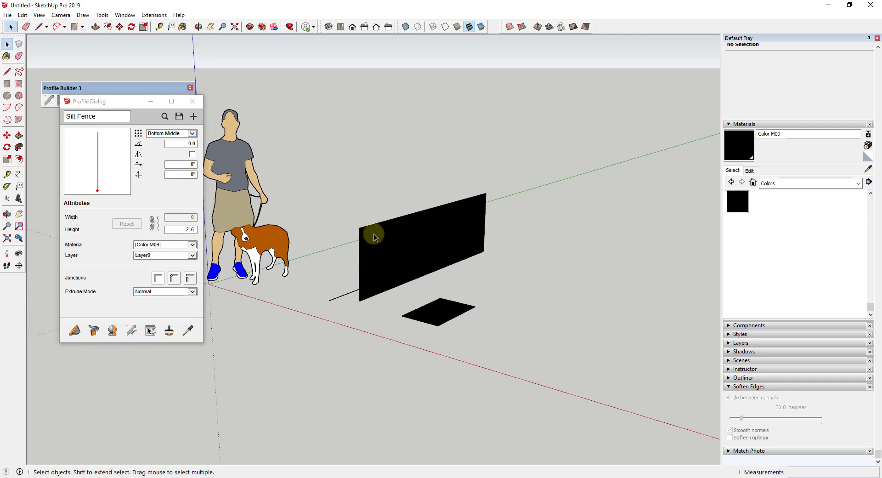
left_click(405, 243)
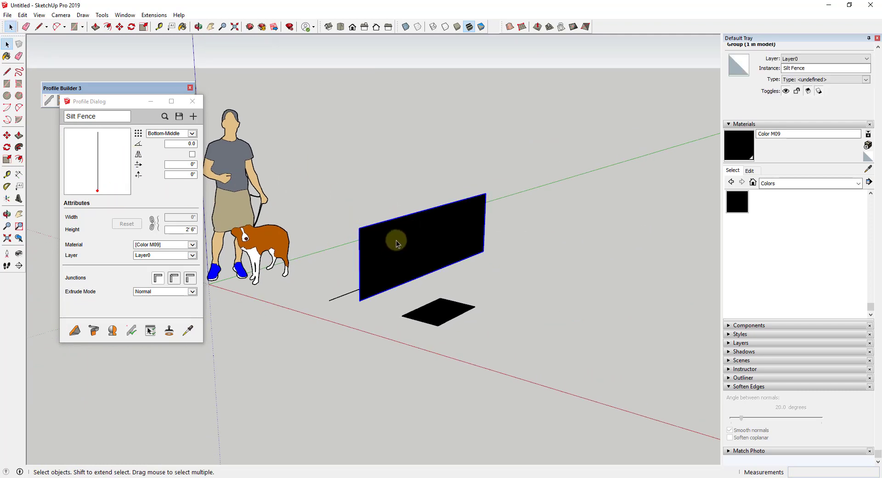
key("Delete")
Draw a 2" by 2" square on the ground beside the line for a fence stake
middle_click_drag(419, 279, 434, 284)
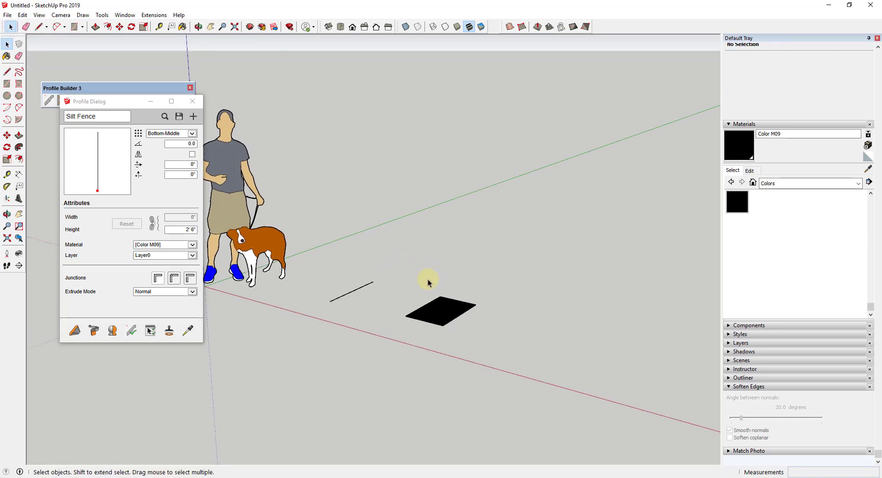
middle_click_drag(361, 309, 380, 302)
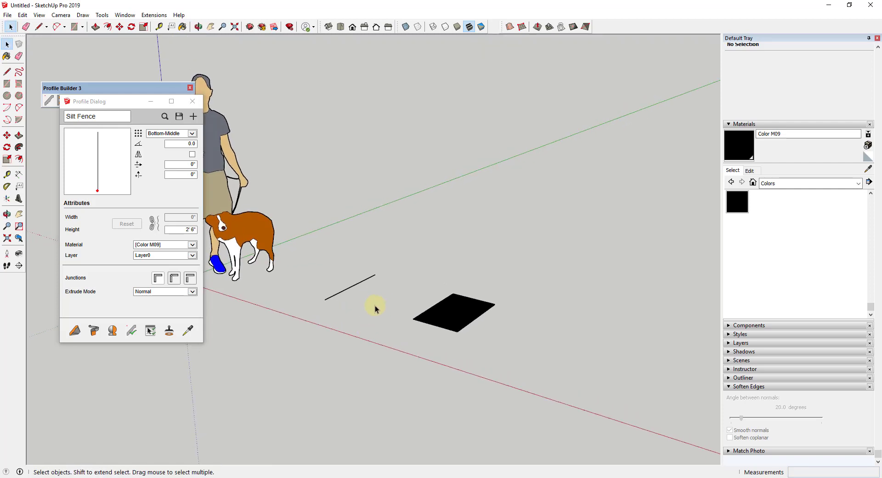
key("r")
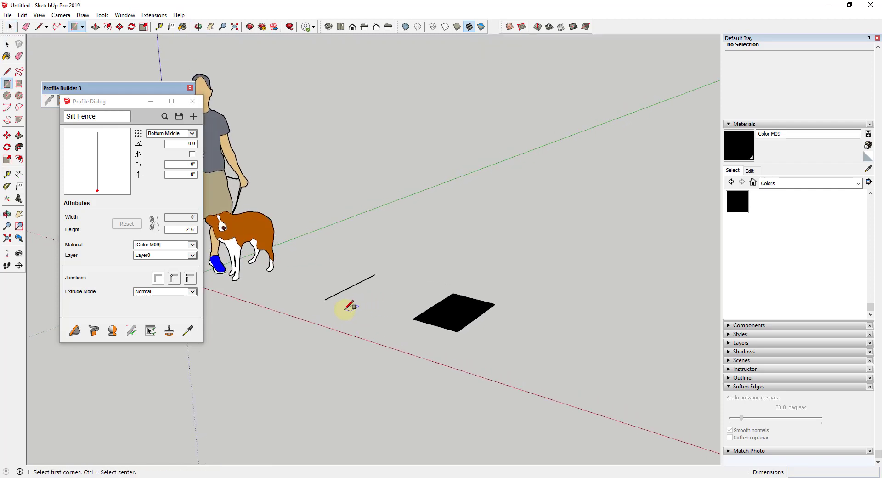
left_click(346, 308)
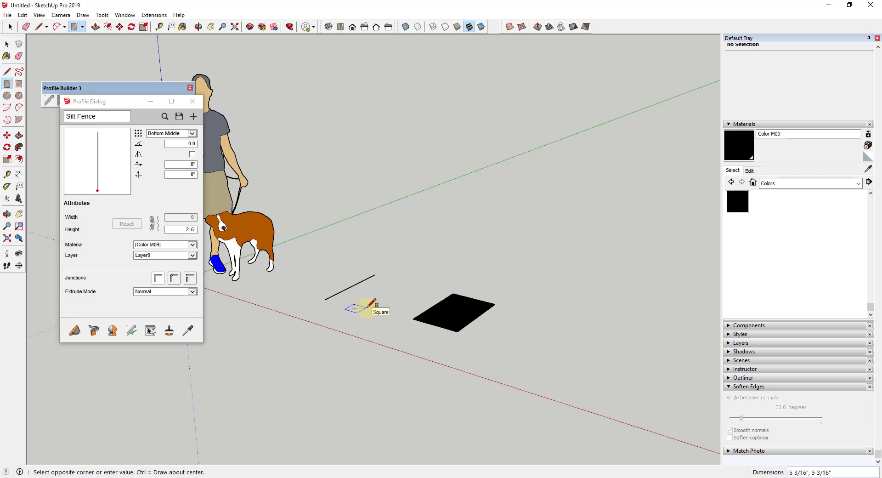
scroll(360, 305, "up", 2)
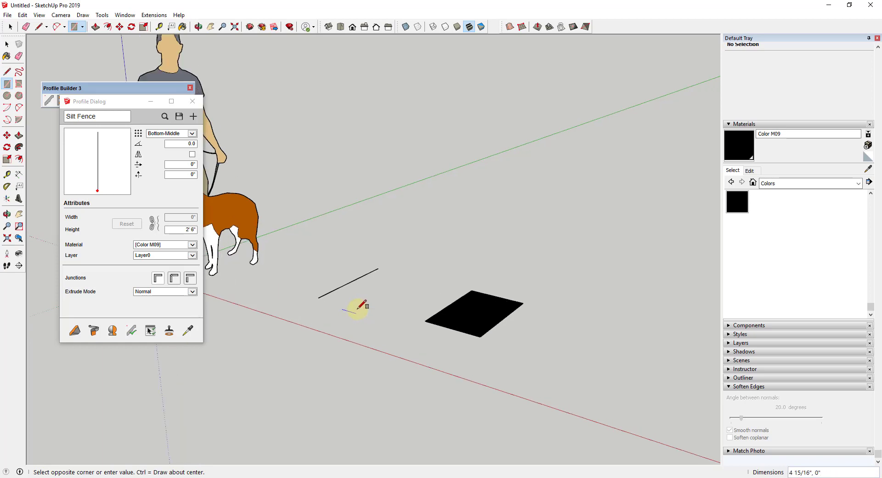
scroll(361, 305, "up", 1)
type("2,2")
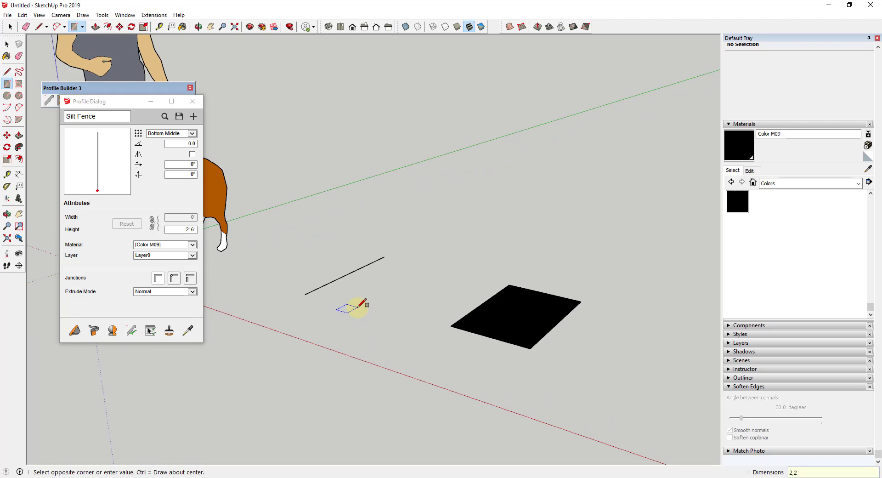
key("Return")
key("space")
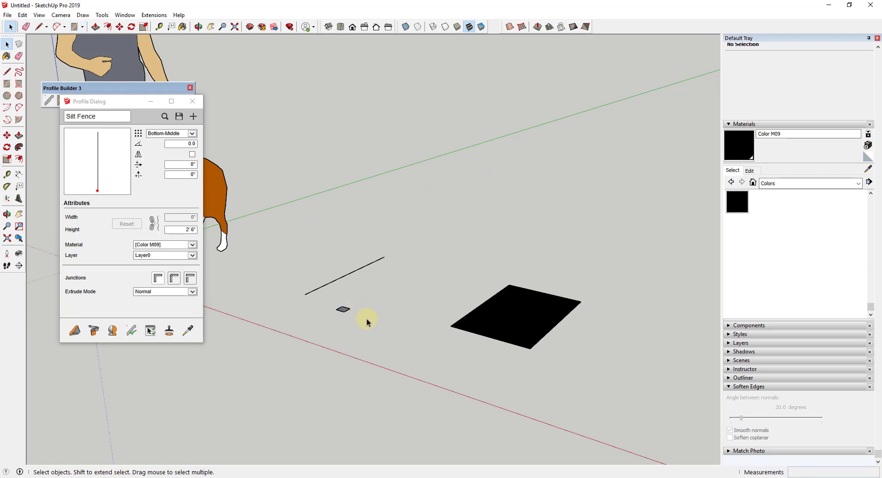
Extrude the small square upward 3' with Push/Pull to form the stake
scroll(363, 317, "up", 3)
scroll(340, 312, "down", 2)
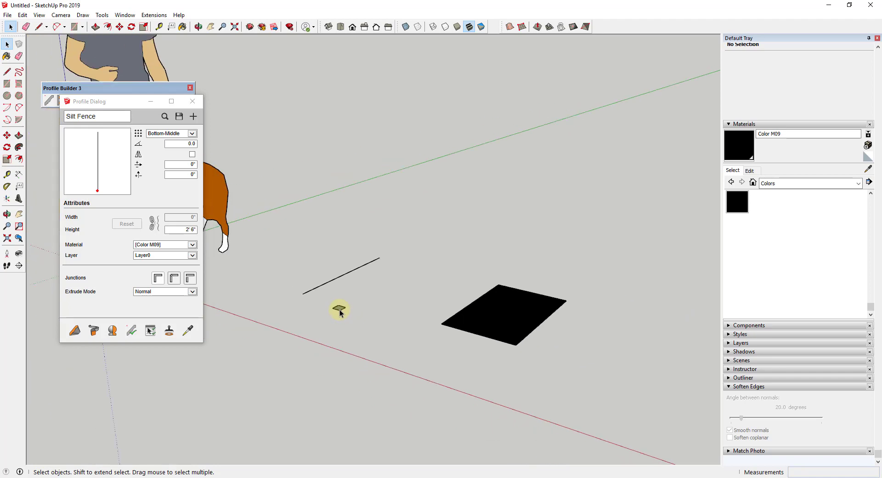
key("p")
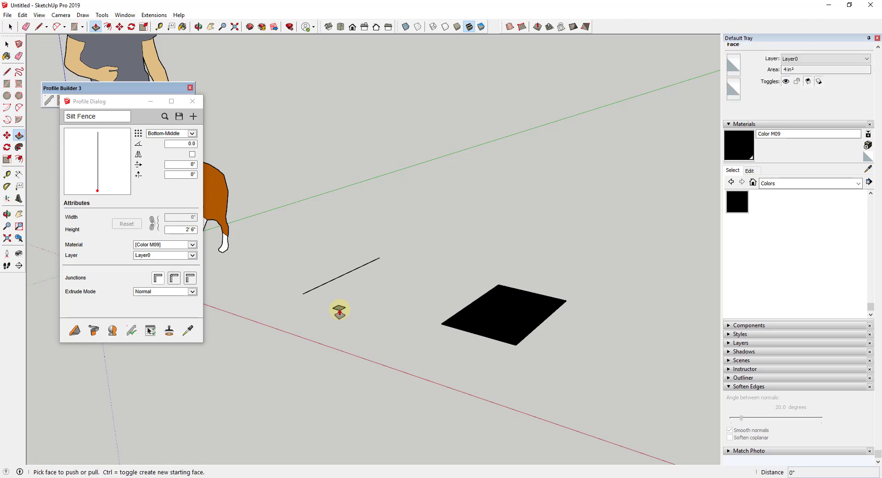
left_click_drag(98, 102, 82, 120)
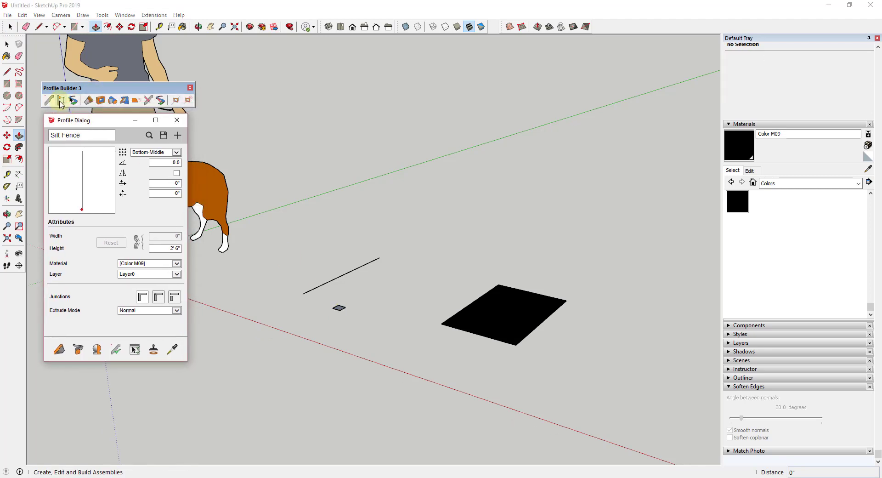
scroll(339, 311, "up", 1)
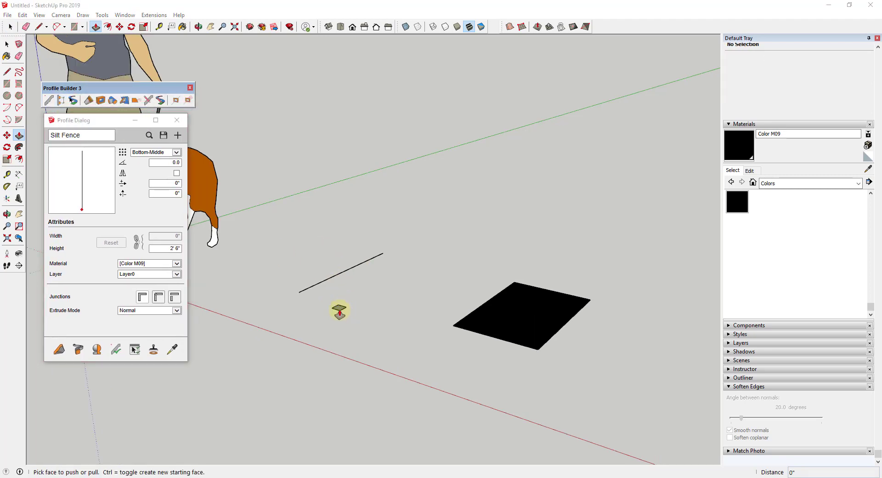
left_click_drag(340, 311, 324, 199)
type("3")
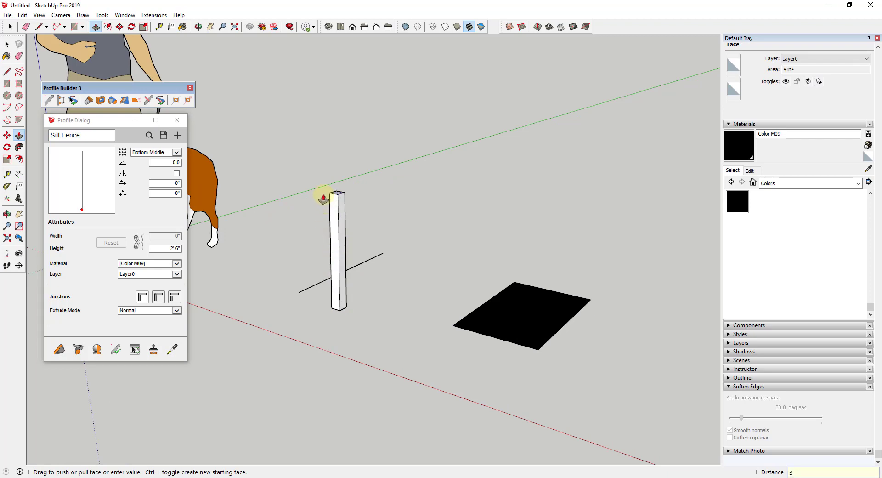
key("Return")
key("space")
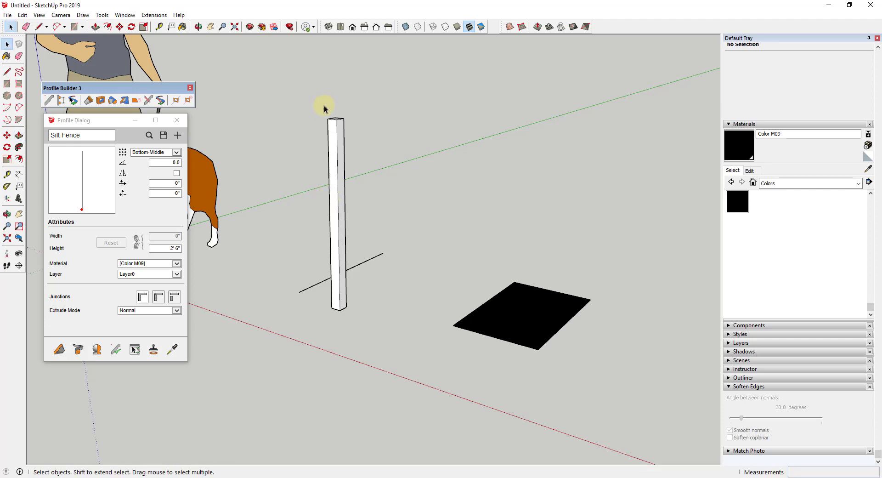
Turn the whole stake into a component named Silt Fence Stake
triple_click(337, 270)
right_click(337, 268)
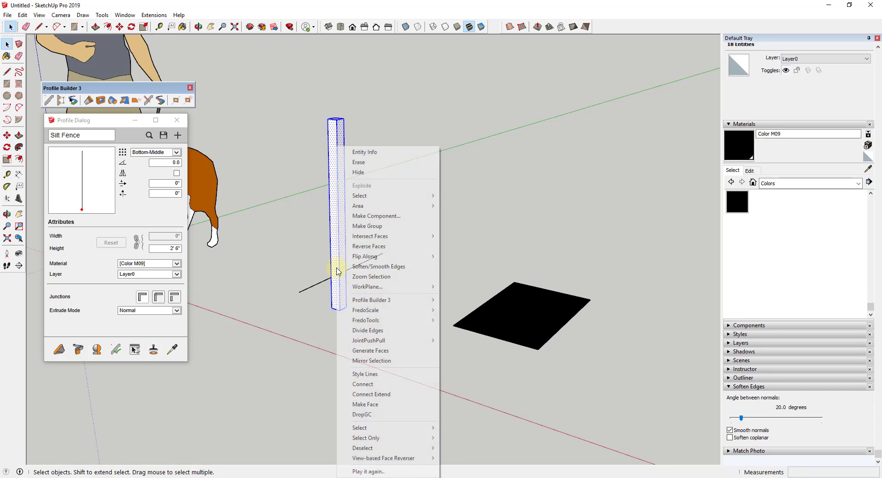
left_click(379, 216)
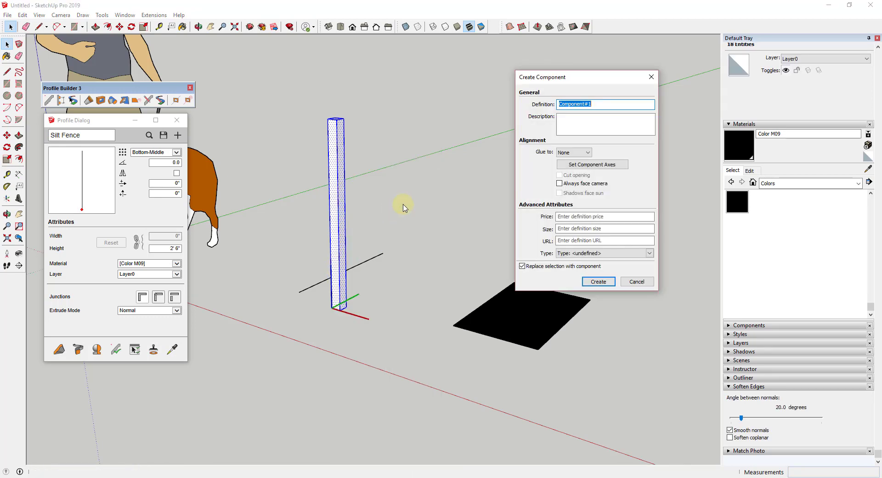
type("Silt Fence Stake")
key("Return")
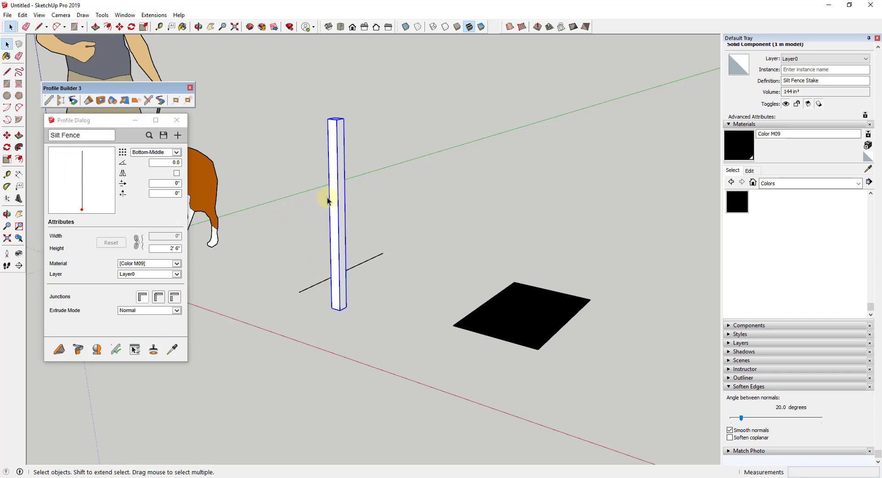
Create a Profile Builder assembly named Silt Fence and add a profile member to it
left_click(60, 100)
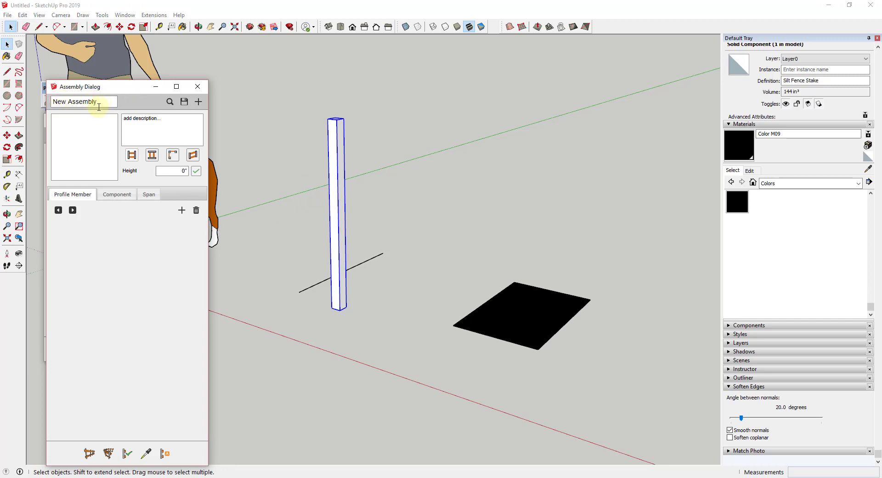
triple_click(101, 99)
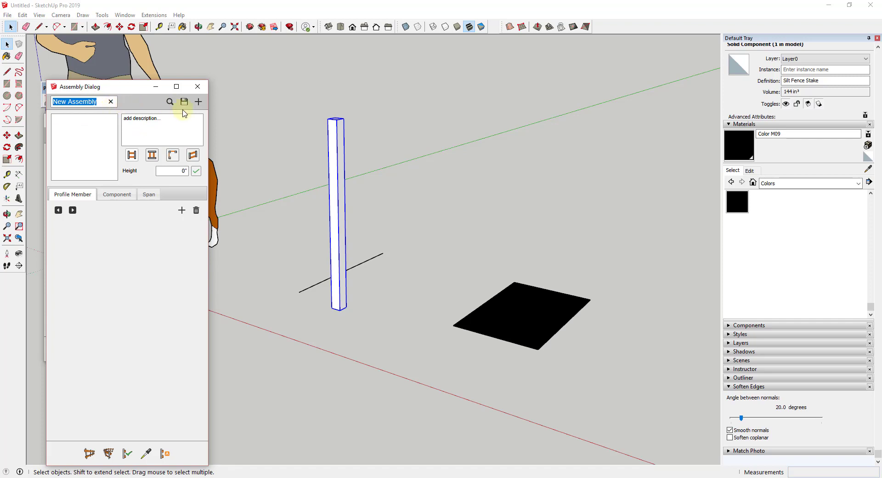
left_click(97, 103)
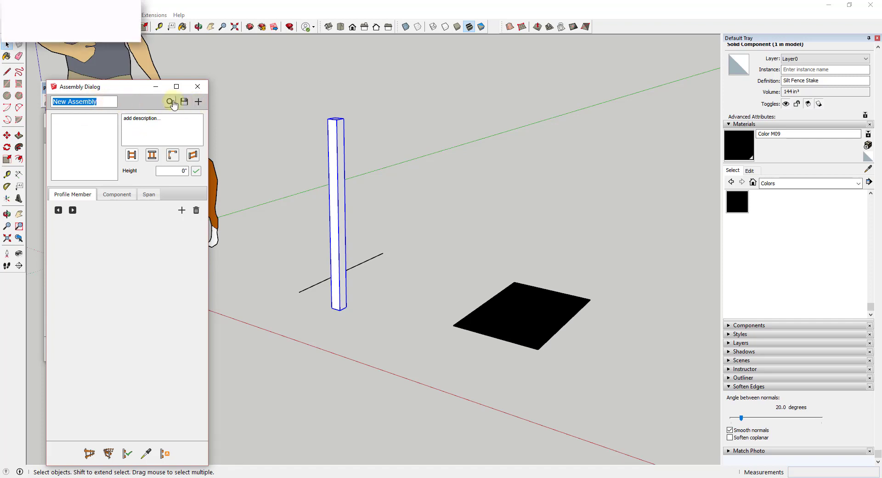
triple_click(99, 101)
type("Silt ")
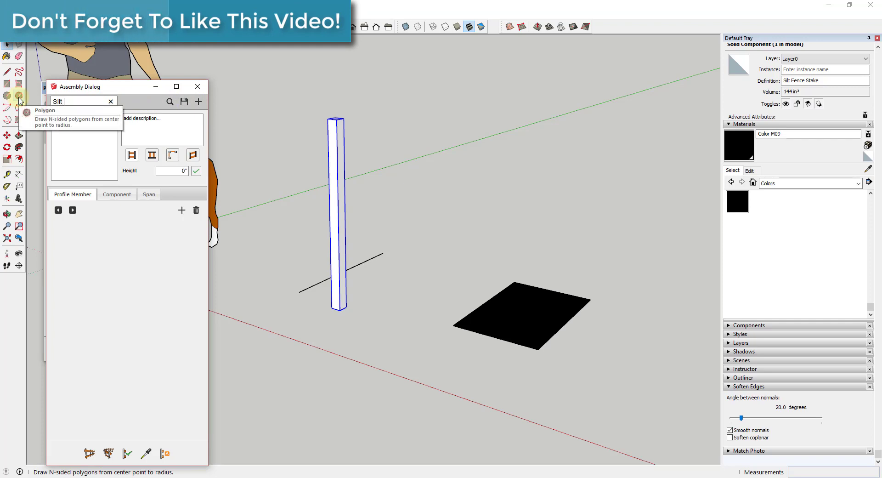
type("Fence")
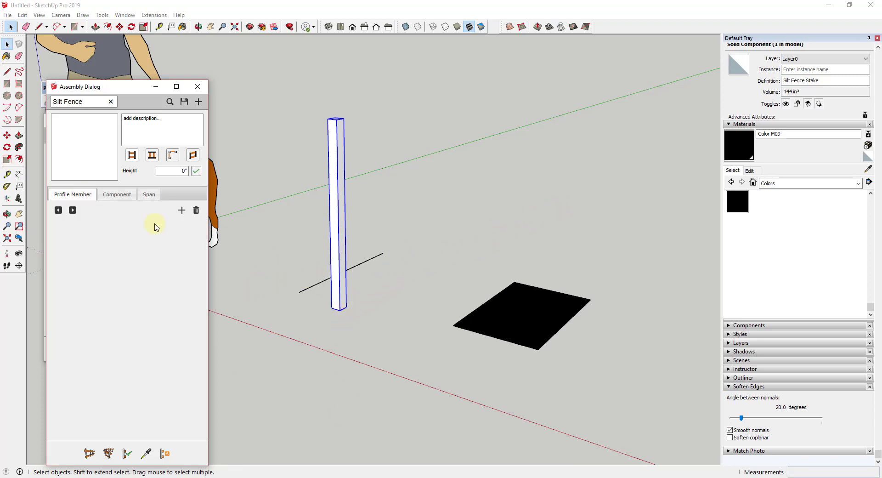
left_click(182, 211)
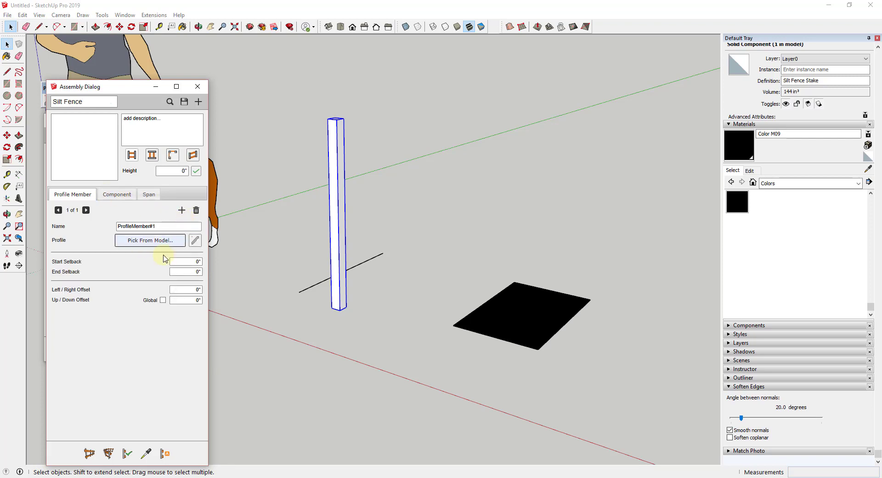
left_click(155, 244)
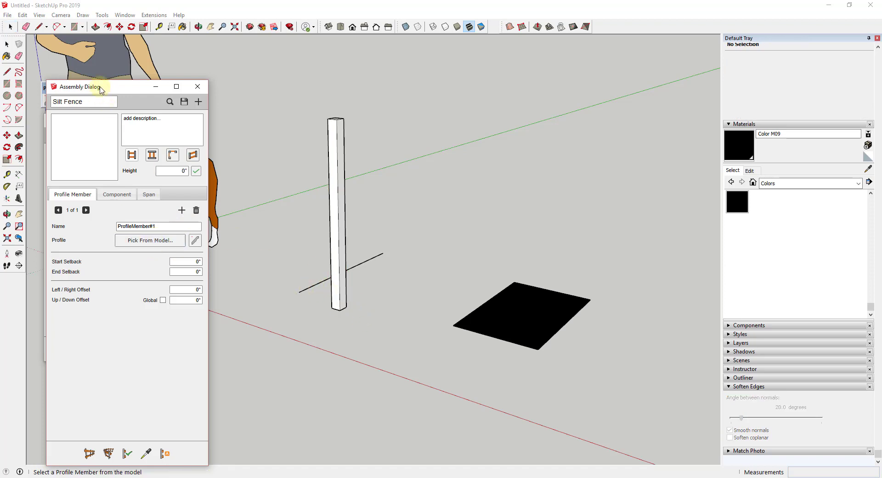
Build a short fence segment from the Silt Fence profile behind the stake as a source for the assembly
left_click_drag(101, 89, 96, 147)
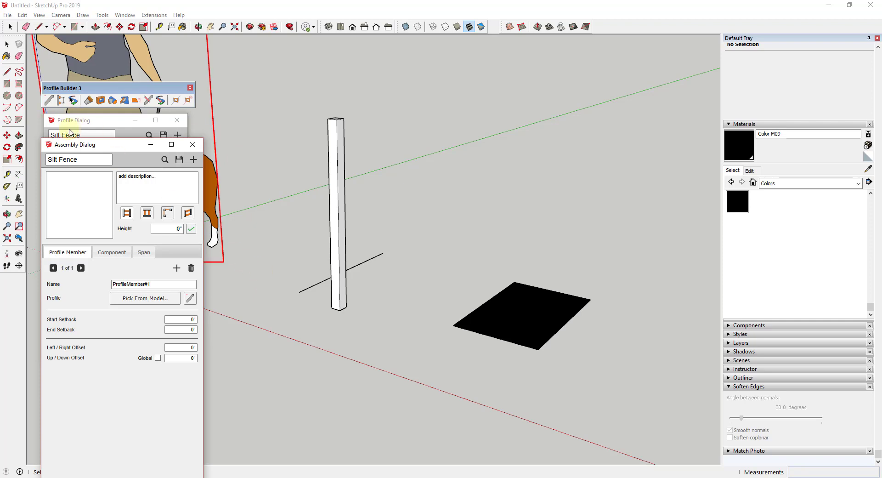
left_click(86, 121)
left_click(59, 349)
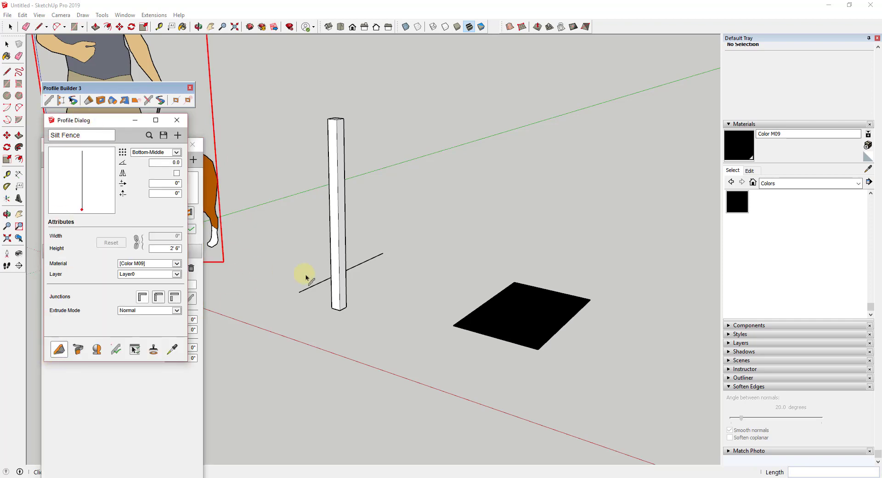
double_click(418, 220)
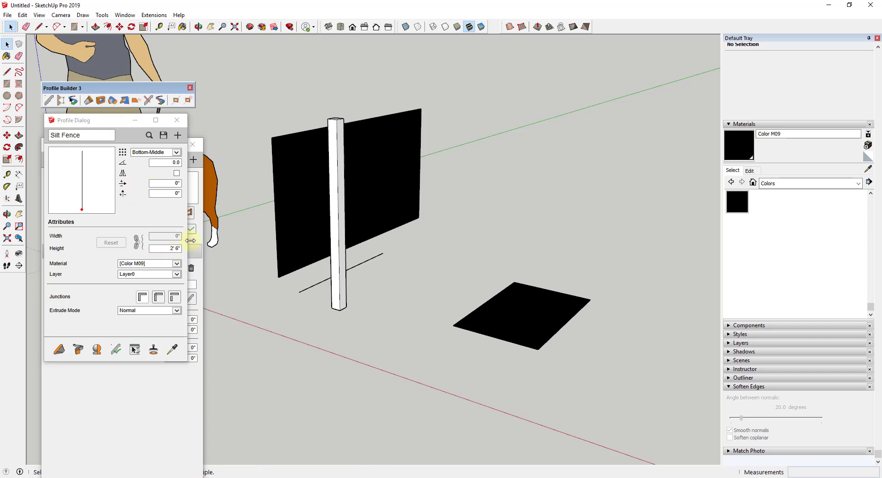
Assign the Silt Fence profile to the assembly's profile member by picking the black fence segment in the model
left_click(150, 402)
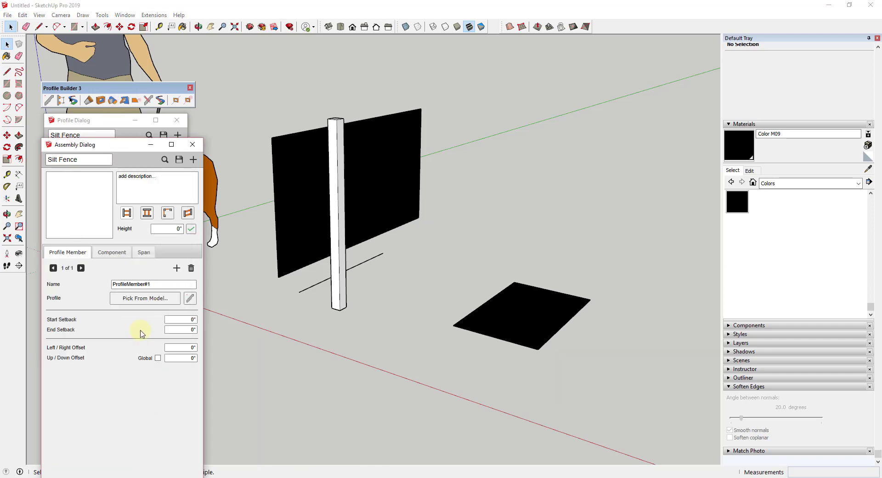
left_click(156, 302)
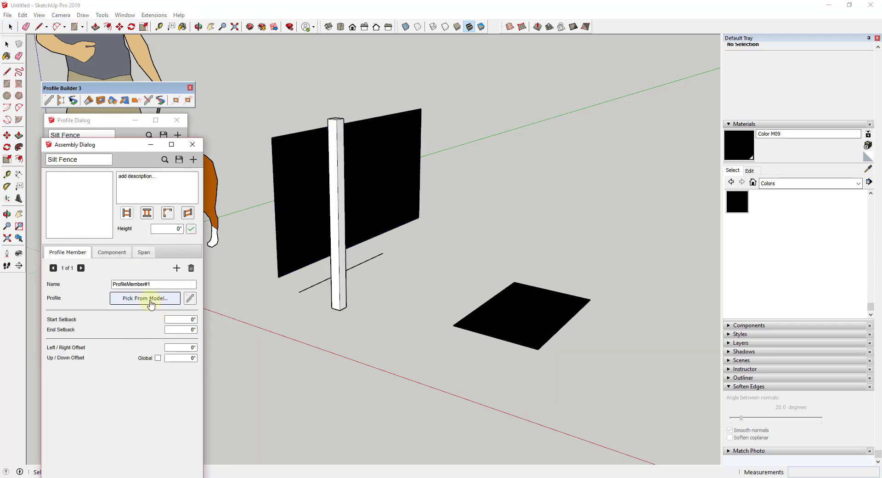
left_click(379, 164)
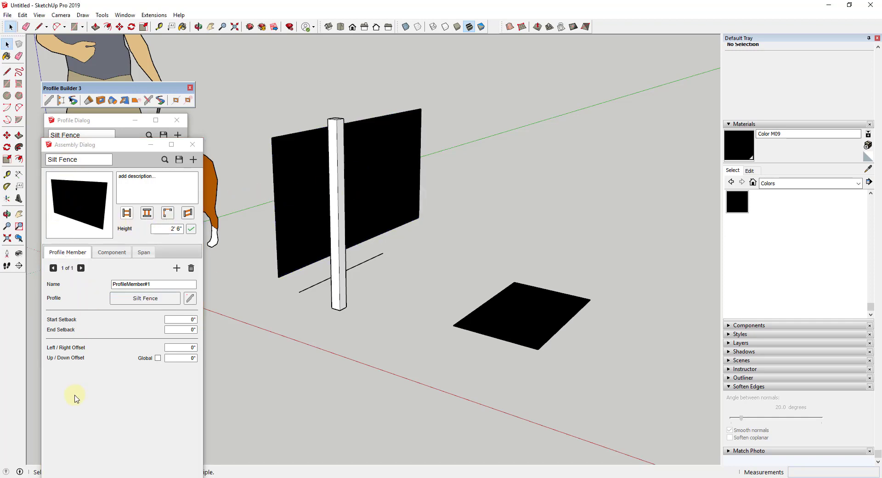
Build a fence run about 15' long from the Silt Fence assembly between the stake and the black rectangle
left_click_drag(118, 146, 122, 108)
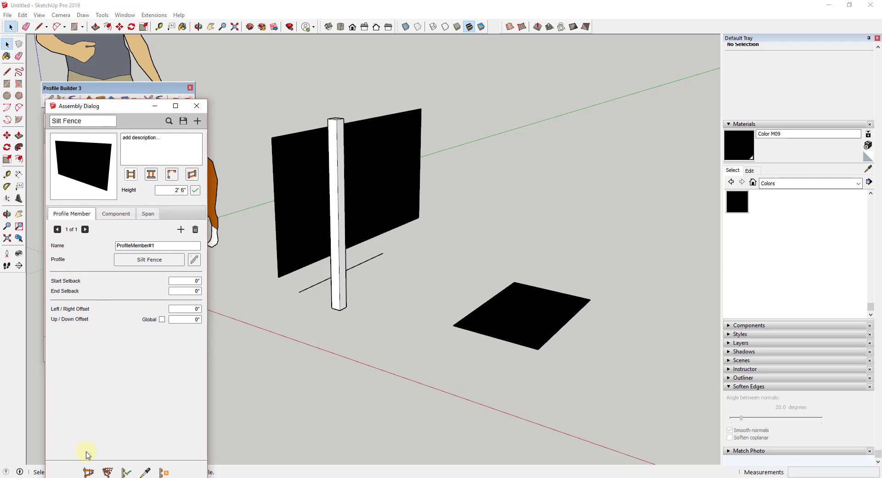
left_click(89, 472)
left_click(404, 305)
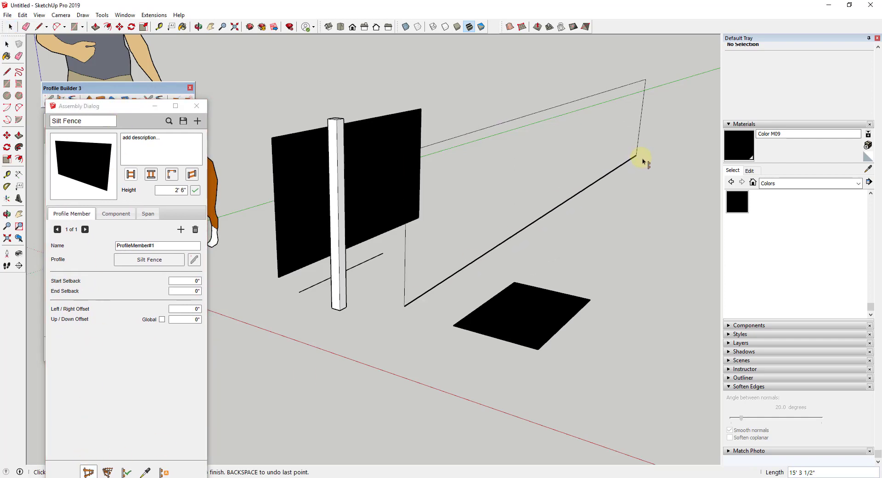
double_click(643, 160)
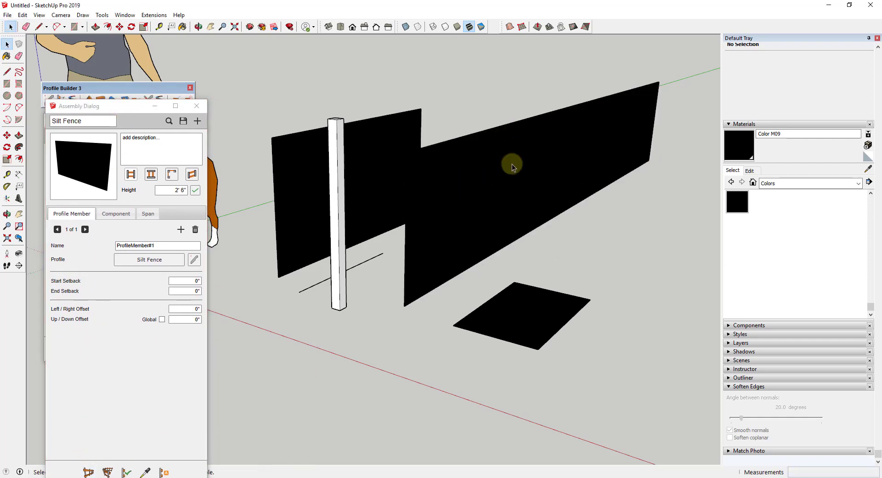
Delete the long fence run built from the Silt Fence assembly, keeping the stake, short segment and black rectangle
left_click(512, 163)
scroll(514, 171, "down", 5)
left_click(672, 170)
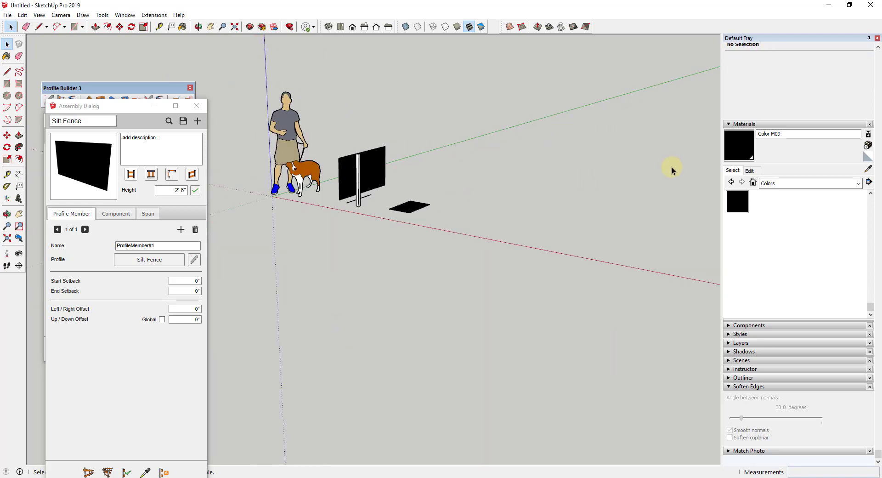
scroll(503, 179, "up", 4)
middle_click_drag(437, 177, 438, 160)
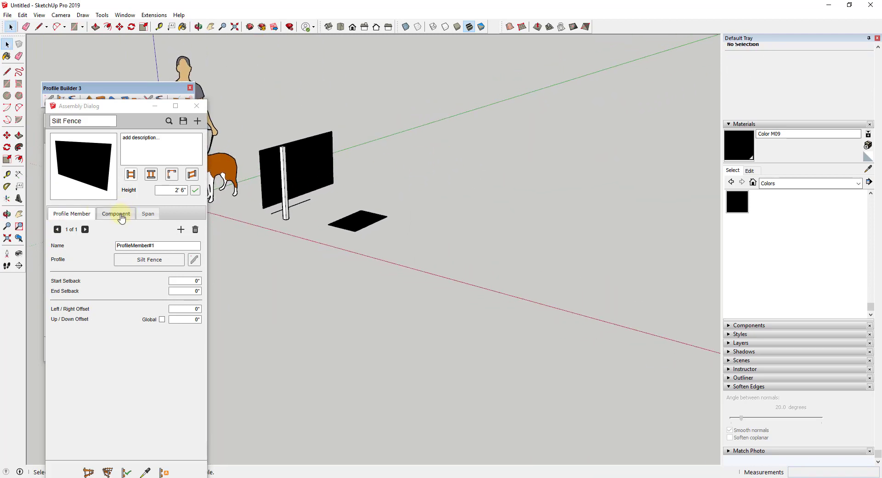
Add a component to the Silt Fence assembly, assign it the Silt Fence Stake picked from the model, and refresh the preview
left_click(117, 215)
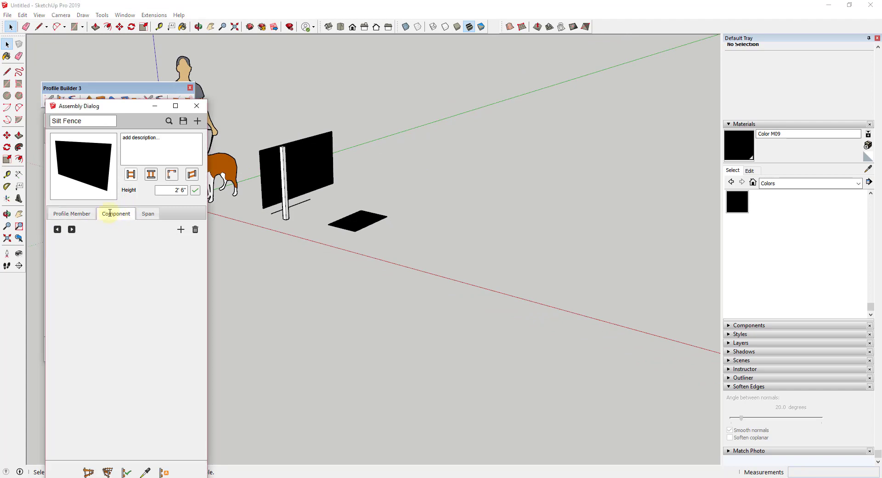
left_click(181, 230)
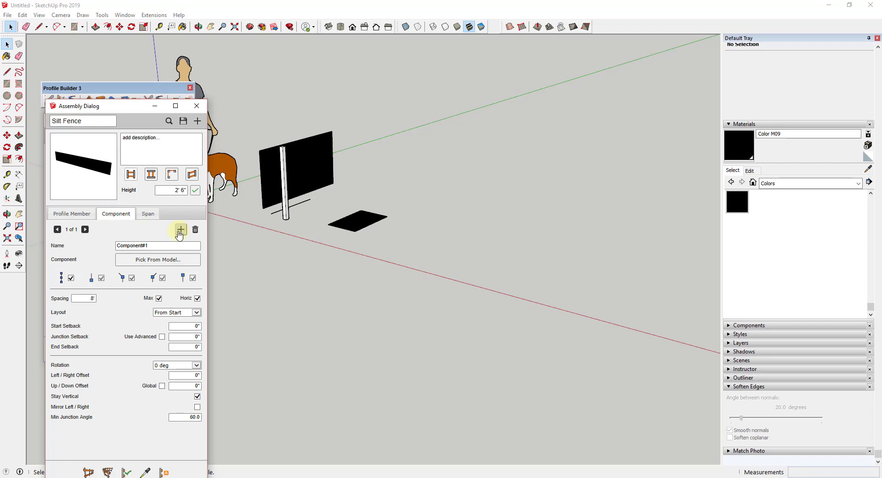
left_click(160, 263)
left_click(285, 190)
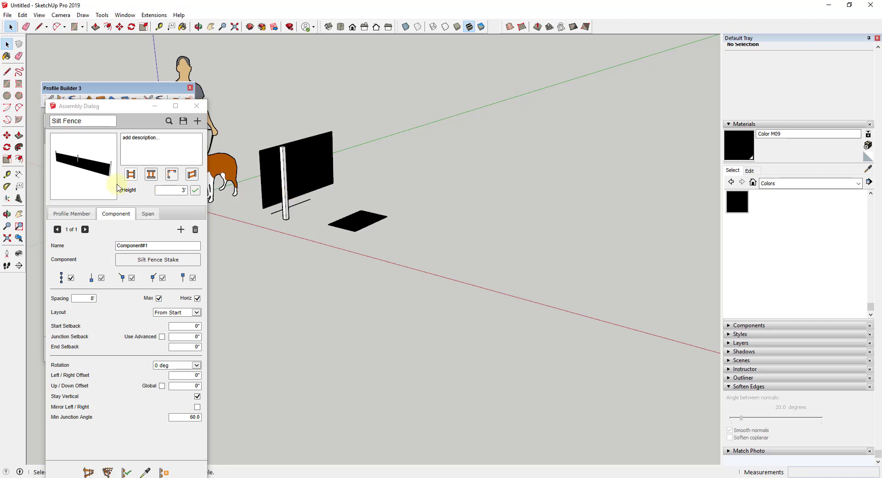
left_click(97, 169)
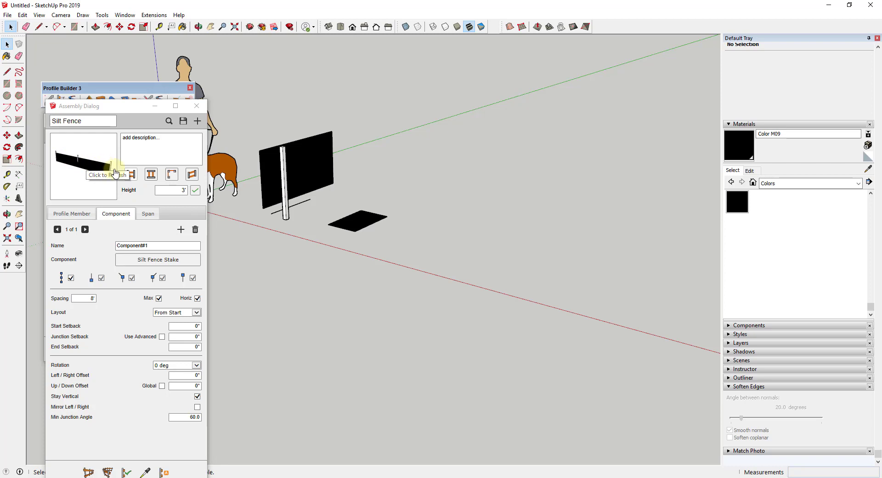
left_click(94, 166)
Set the stake spacing to 6' and build a fence run about 22' long from the assembly beside the black rectangle
middle_click_drag(377, 193, 372, 193)
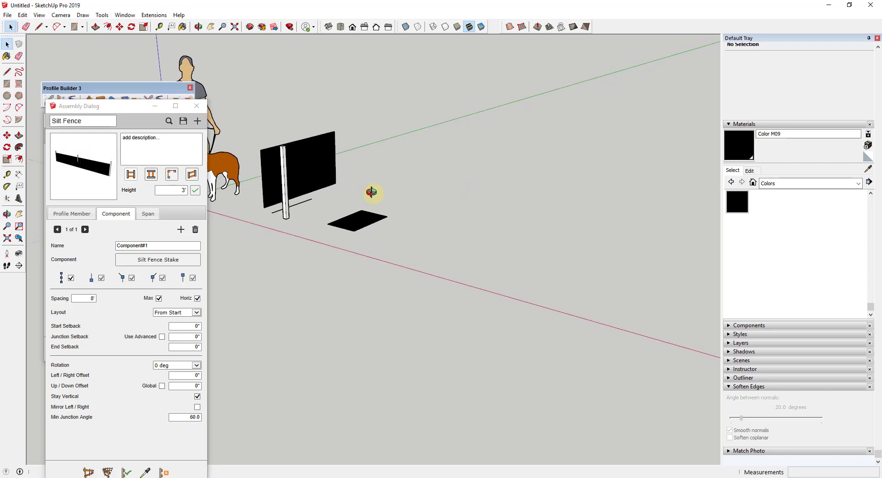
double_click(80, 296)
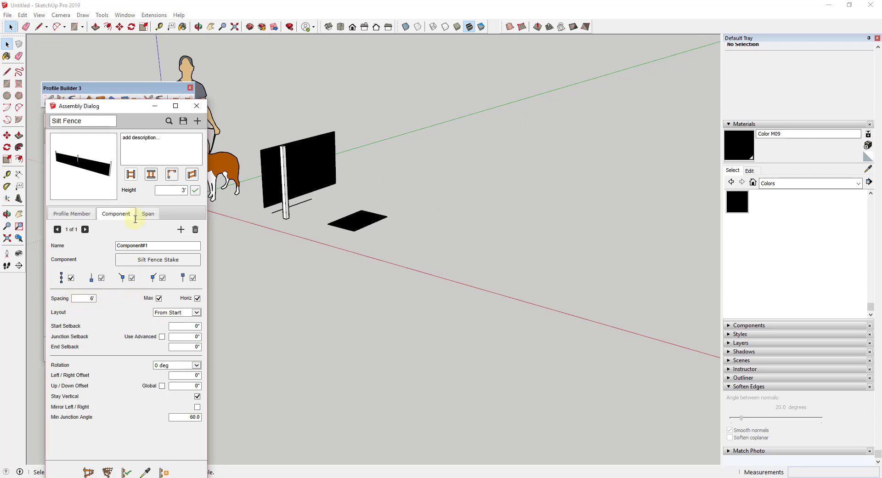
left_click(87, 472)
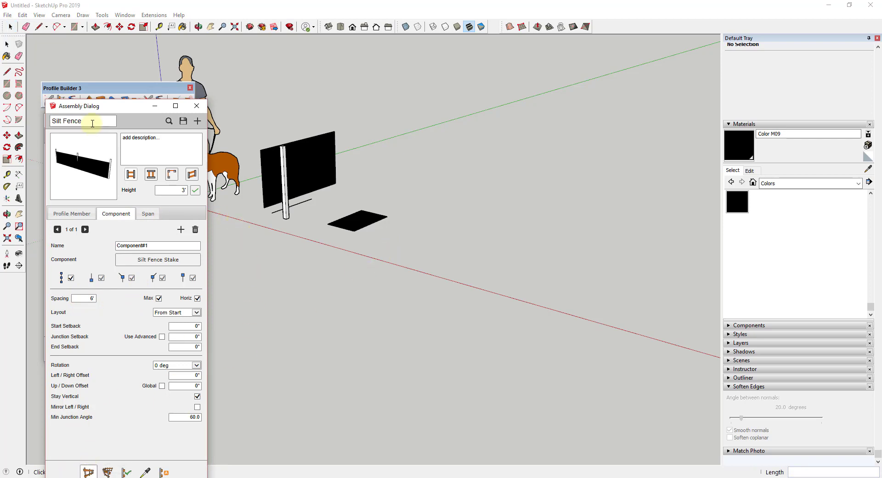
left_click_drag(99, 109, 108, 51)
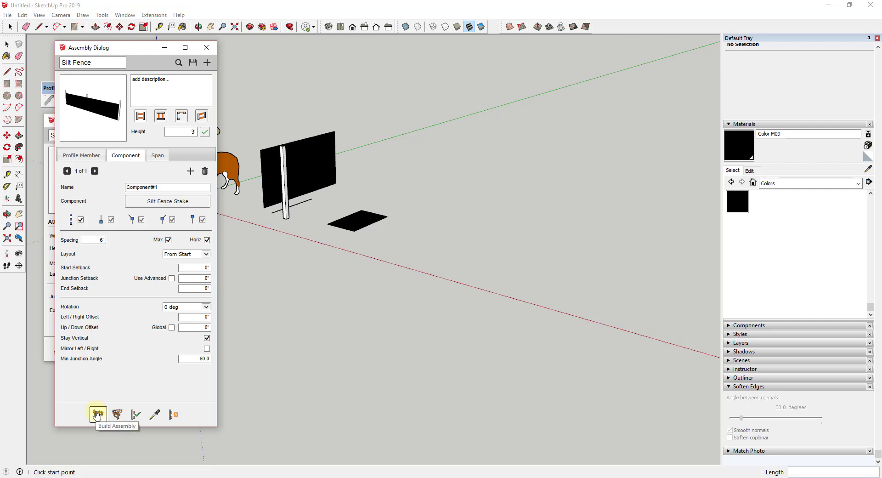
left_click(399, 252)
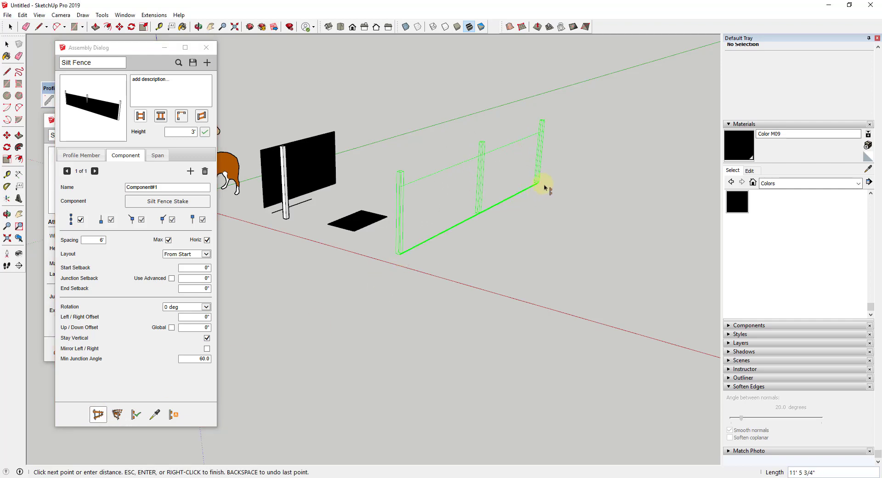
left_click(616, 150)
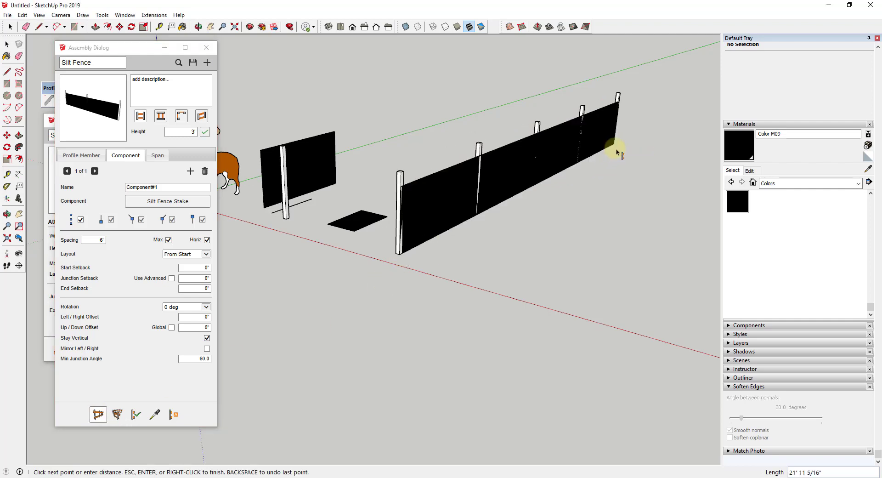
key("Return")
Examine the new fence run from several angles, checking where the stakes meet the black fence fabric
middle_click_drag(595, 197, 438, 181)
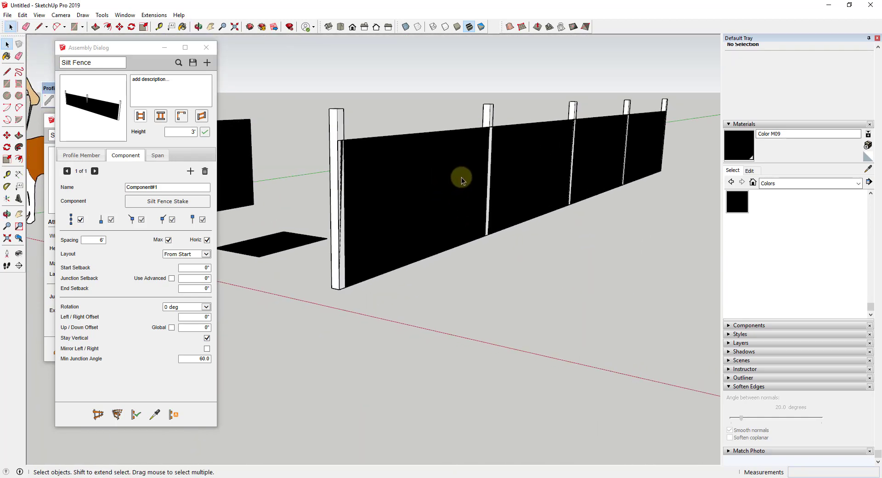
middle_click_drag(366, 205, 393, 192)
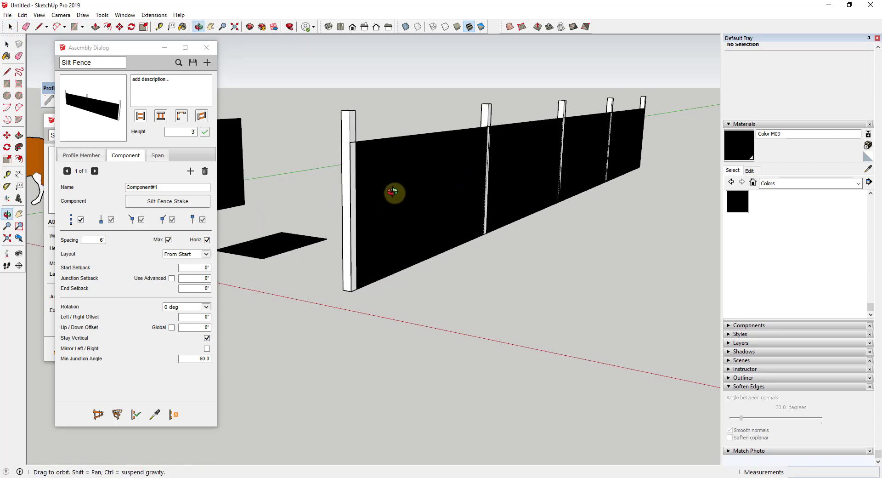
scroll(393, 192, "down", 10)
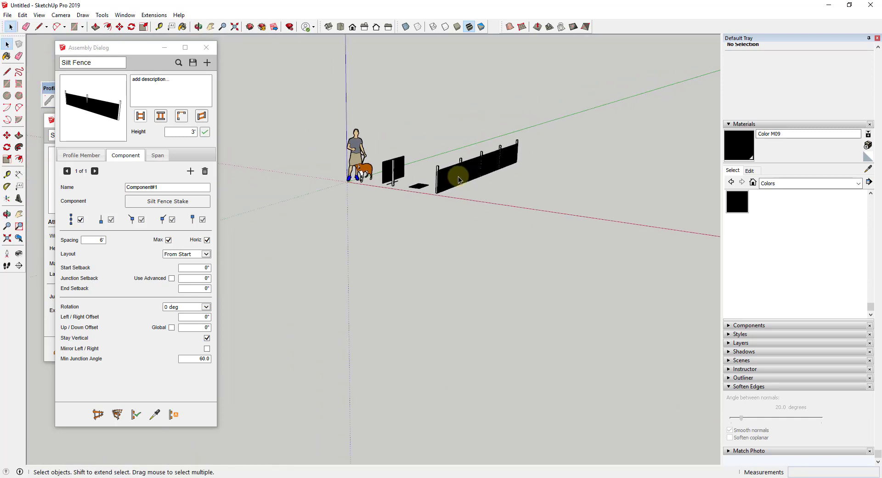
scroll(459, 179, "down", 1)
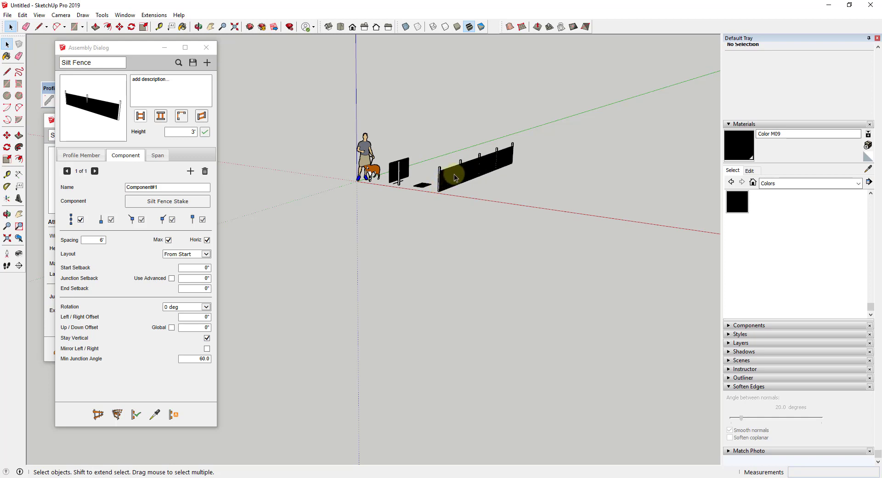
scroll(542, 154, "up", 1)
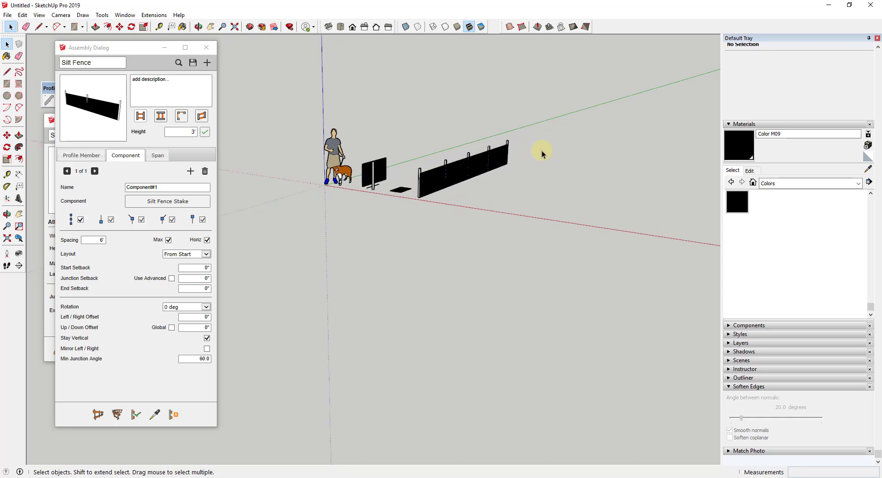
scroll(414, 177, "up", 6)
middle_click_drag(442, 181, 522, 166)
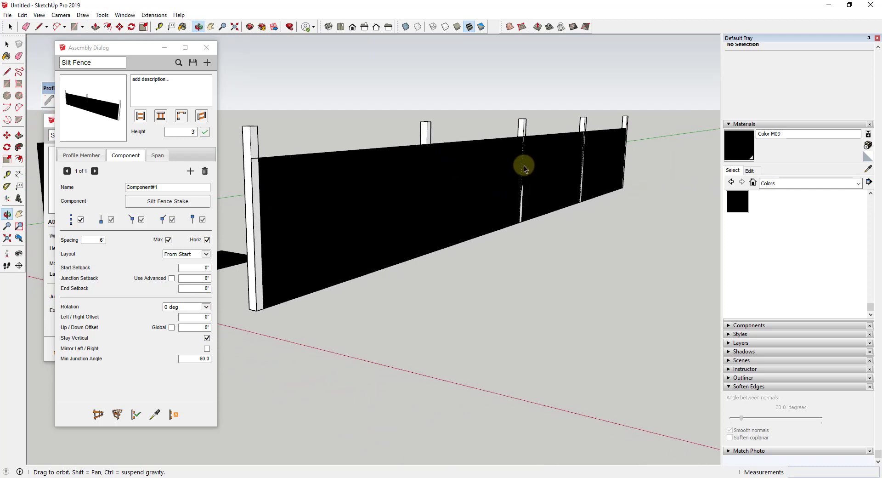
middle_click_drag(441, 169, 368, 191)
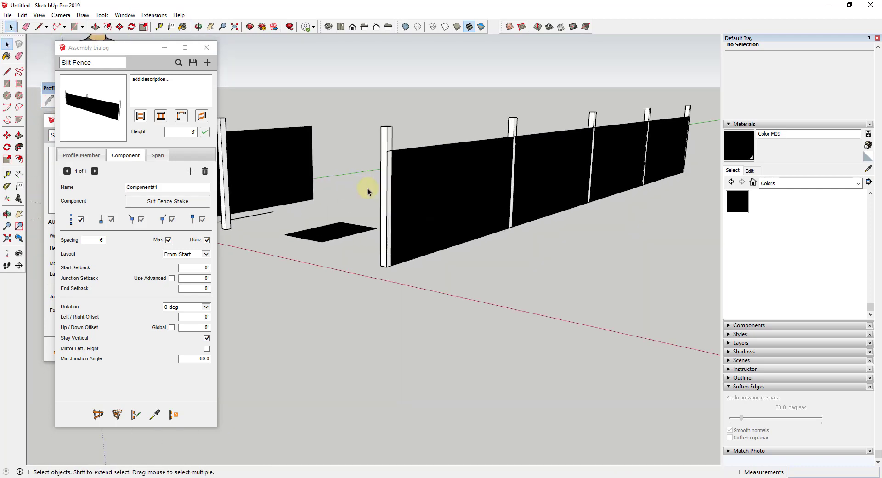
scroll(368, 191, "up", 3)
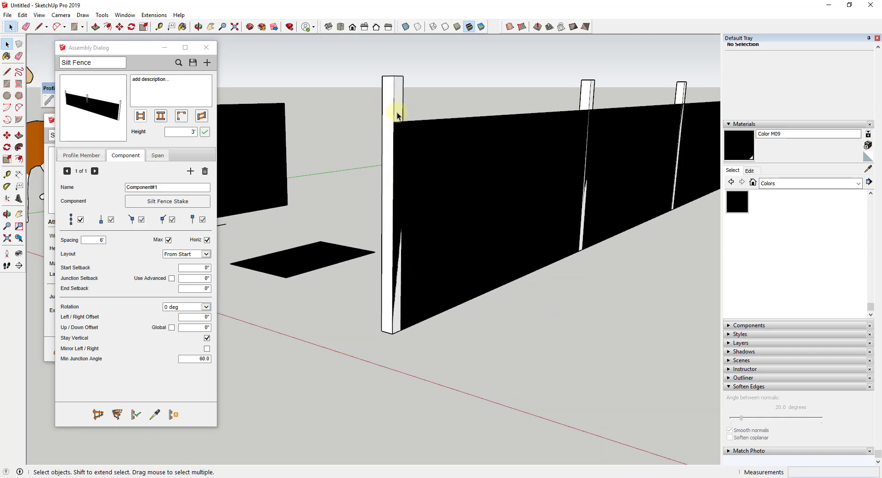
middle_click_drag(407, 158, 387, 146)
scroll(393, 147, "down", 2)
scroll(390, 154, "up", 4)
scroll(390, 158, "up", 1)
scroll(387, 146, "down", 2)
mouse_move(370, 191)
middle_mouse_down()
mouse_move(384, 185)
mouse_move(377, 188)
middle_mouse_up()
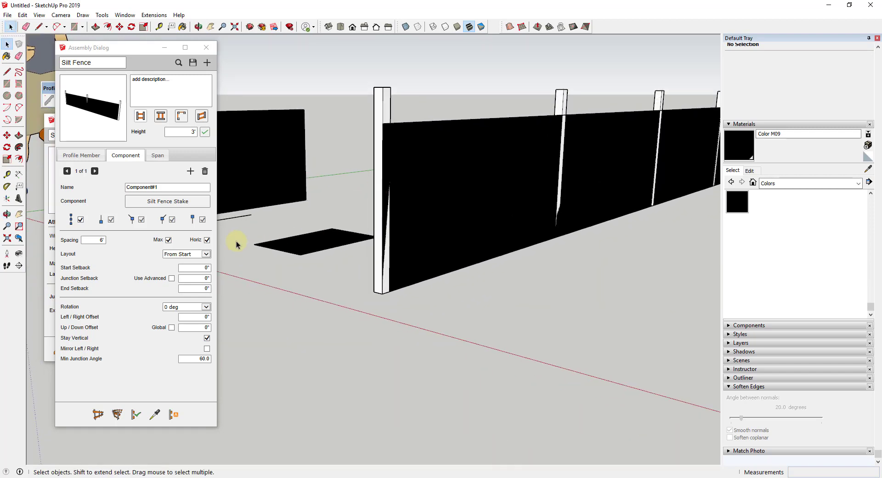
Set the stake component's left/right offset to -1/16" and apply the updated assembly to the existing fence run
double_click(194, 318)
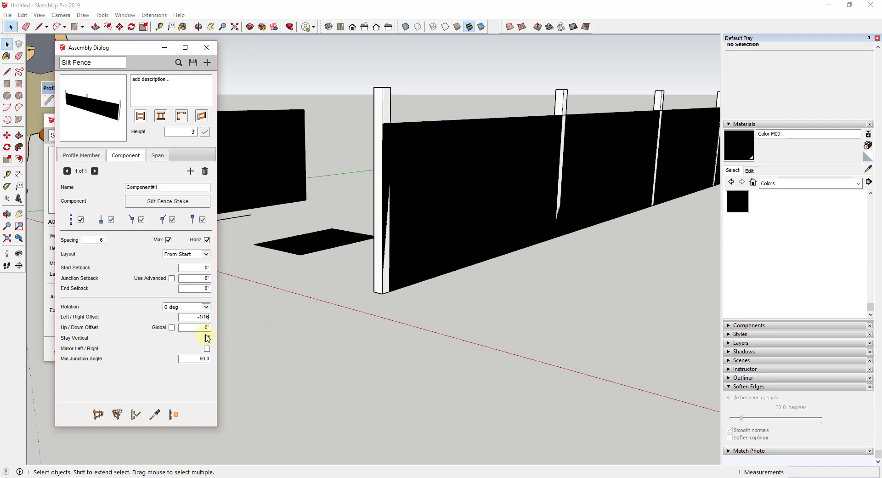
left_click(207, 338)
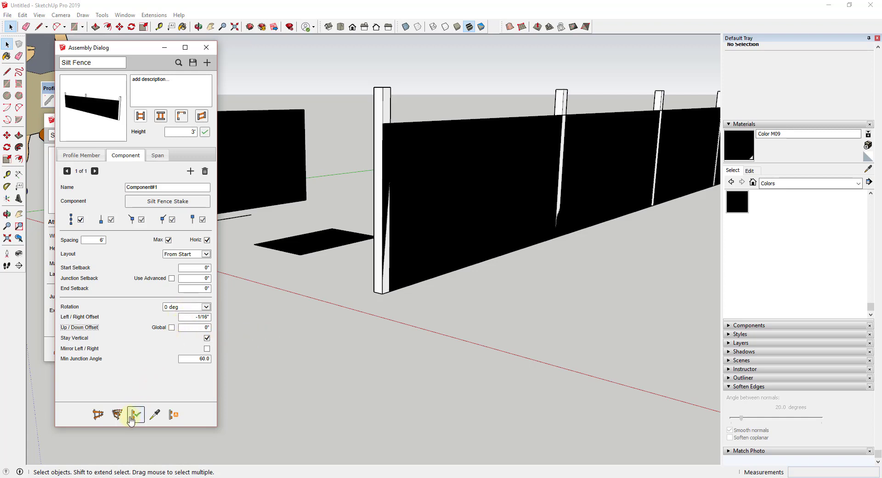
left_click(432, 204)
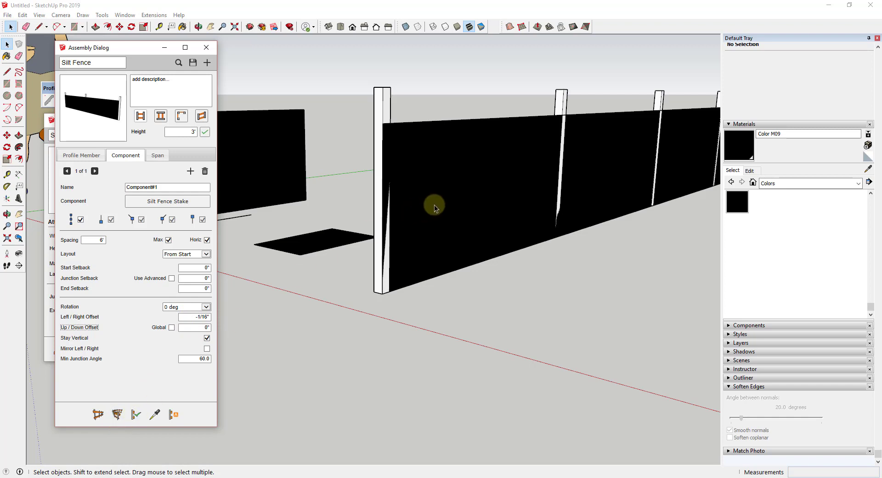
left_click(136, 418)
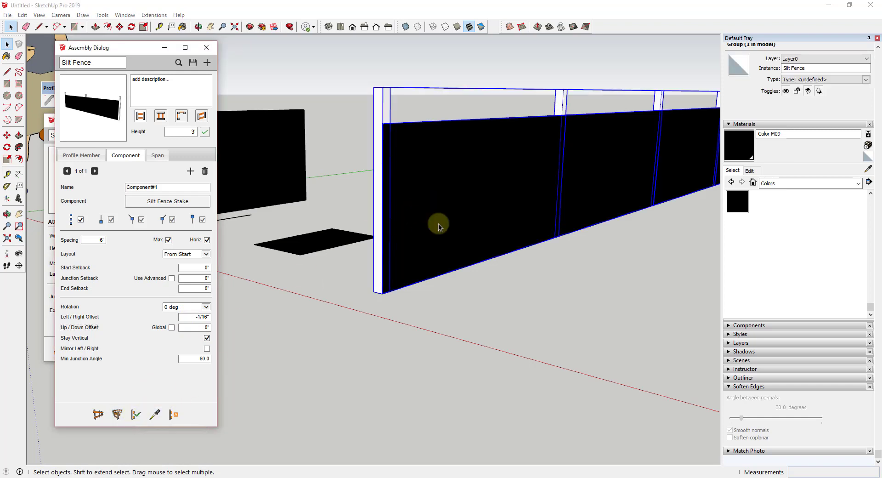
Examine the end stake up close and the whole run, checking the stakes' position against the fence fabric
scroll(390, 128, "up", 6)
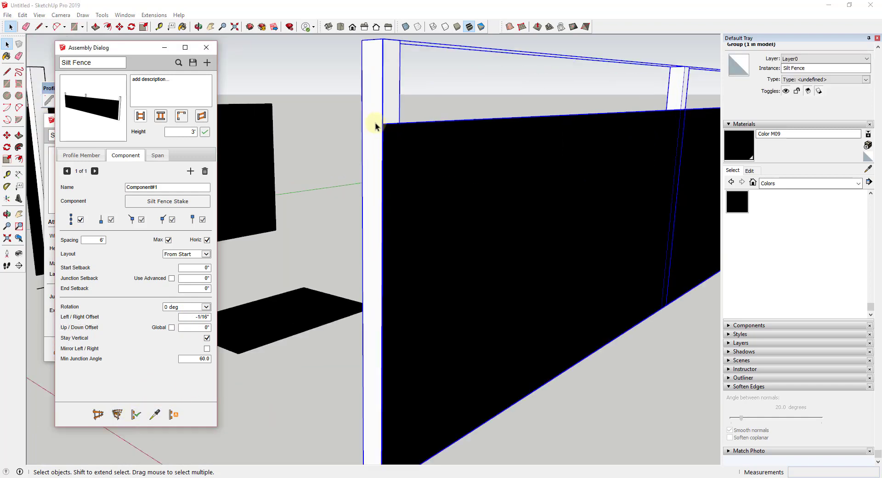
middle_click_drag(393, 143, 593, 155)
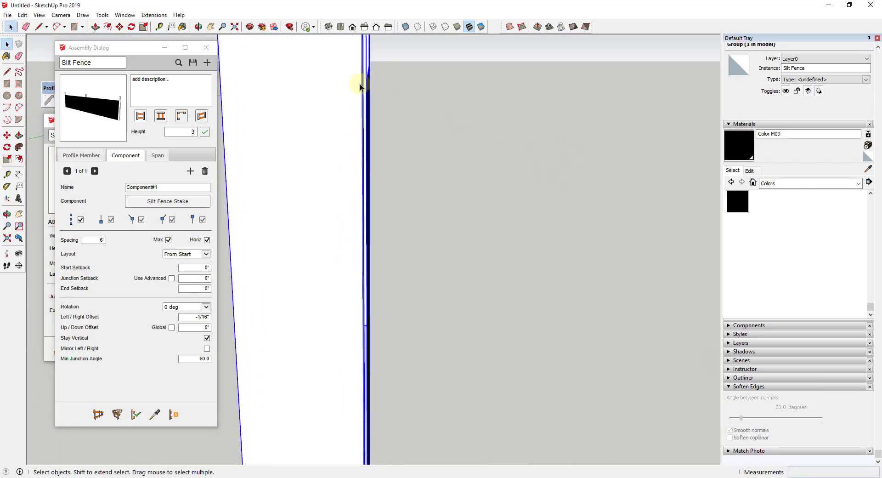
middle_click_drag(428, 143, 376, 149)
scroll(376, 149, "down", 5)
middle_click_drag(330, 172, 350, 158)
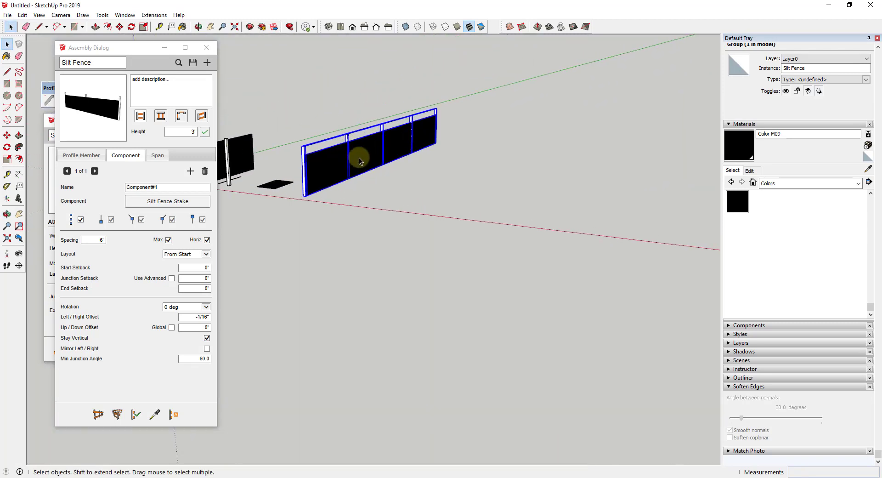
scroll(364, 164, "up", 2)
middle_click_drag(365, 163, 286, 146)
scroll(476, 124, "down", 3)
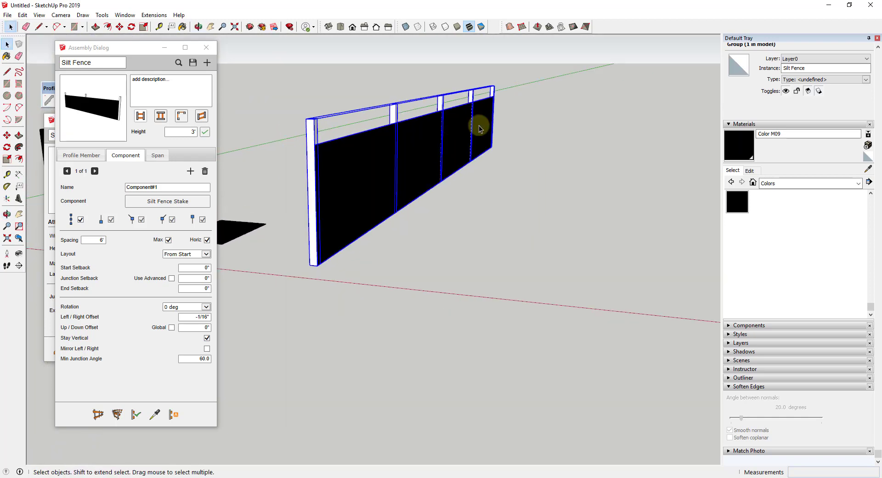
scroll(279, 161, "down", 3)
scroll(322, 149, "up", 3)
Open the Silt Fence Stake component for editing, paint all its faces with Wood OSB, and close the component
double_click(321, 138)
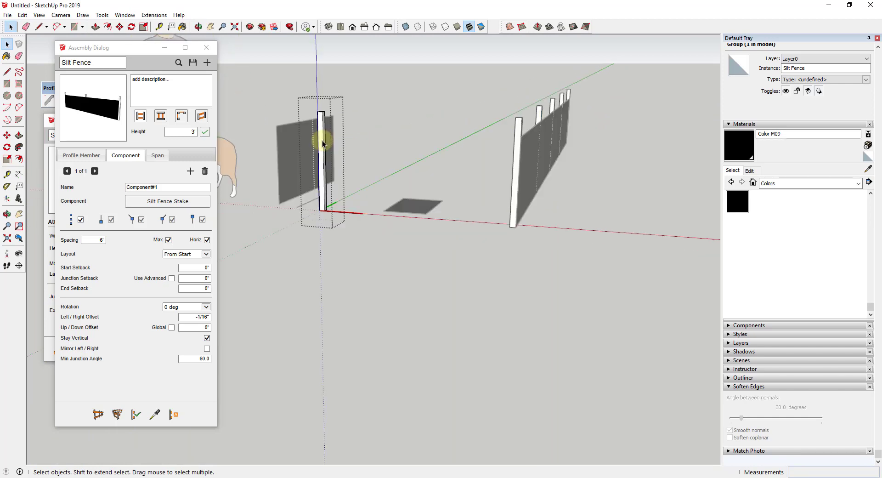
left_click(772, 183)
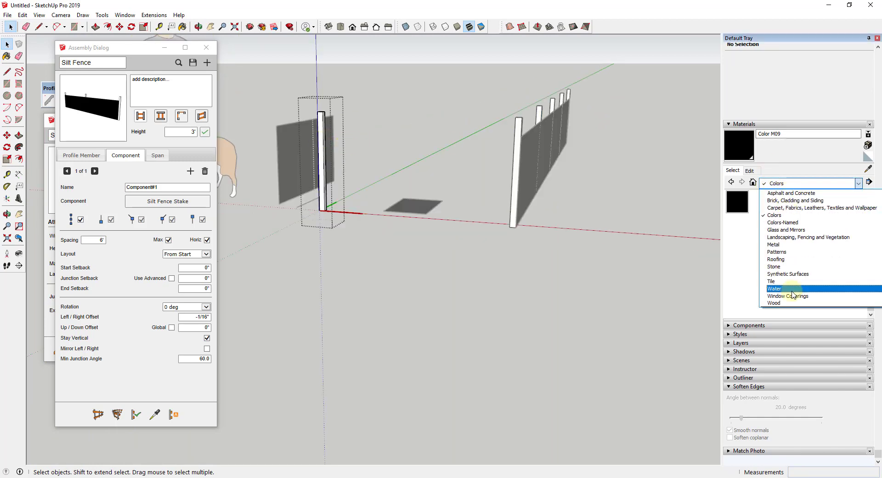
left_click(784, 303)
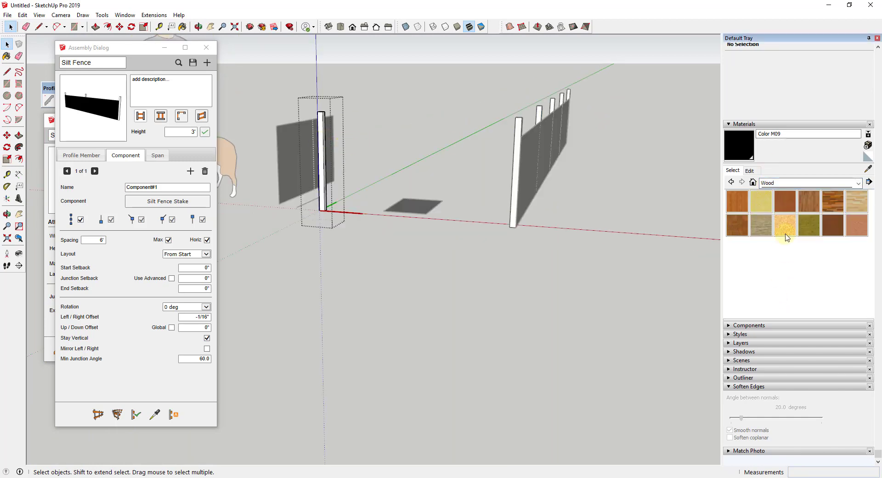
left_click(331, 141)
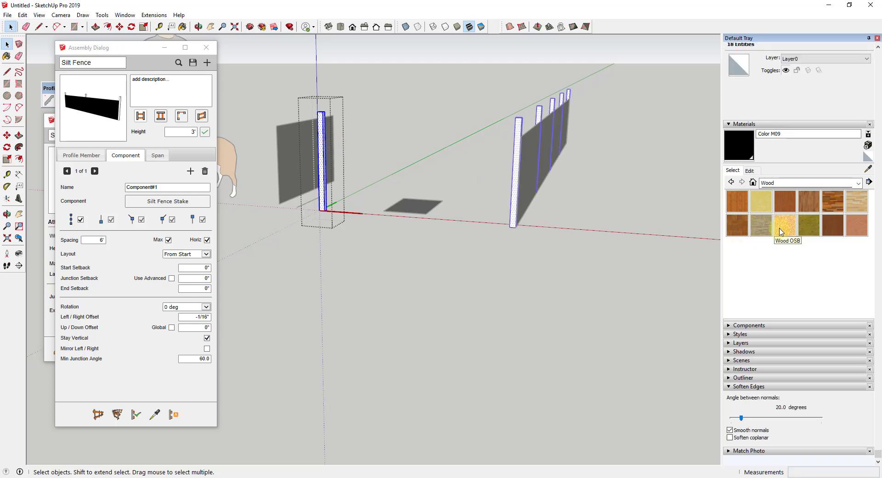
left_click(781, 232)
left_click(325, 132)
key("space")
left_click(605, 187)
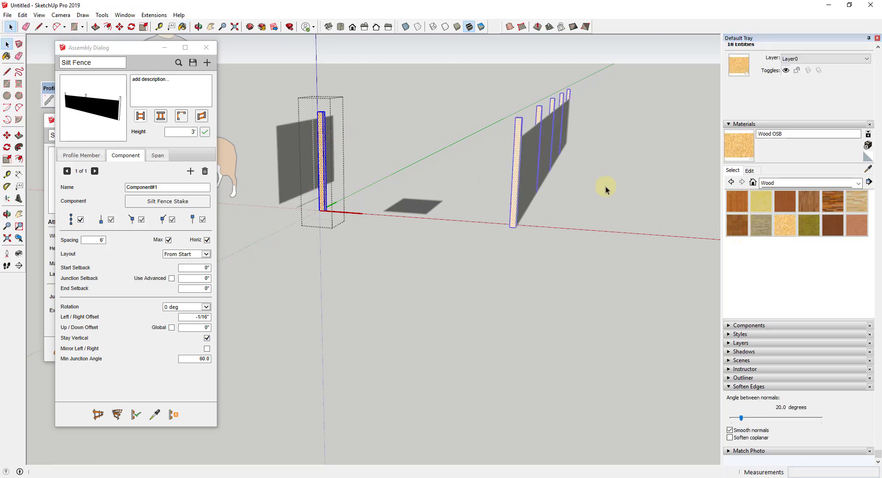
mouse_move(605, 187)
middle_mouse_down()
mouse_move(527, 191)
mouse_move(469, 178)
middle_mouse_up()
scroll(442, 142, "up", 5)
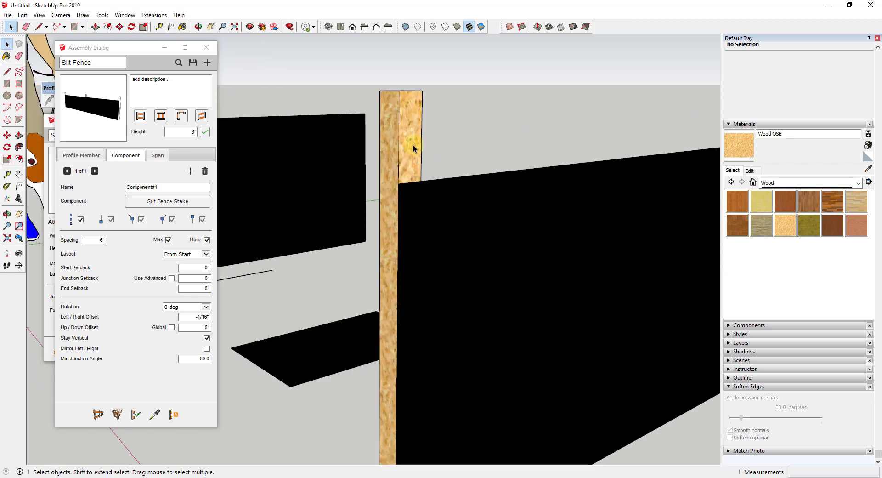
Examine the whole fence run with its wood-textured stakes from a distance and from several angles
scroll(453, 158, "down", 4)
scroll(400, 201, "down", 5)
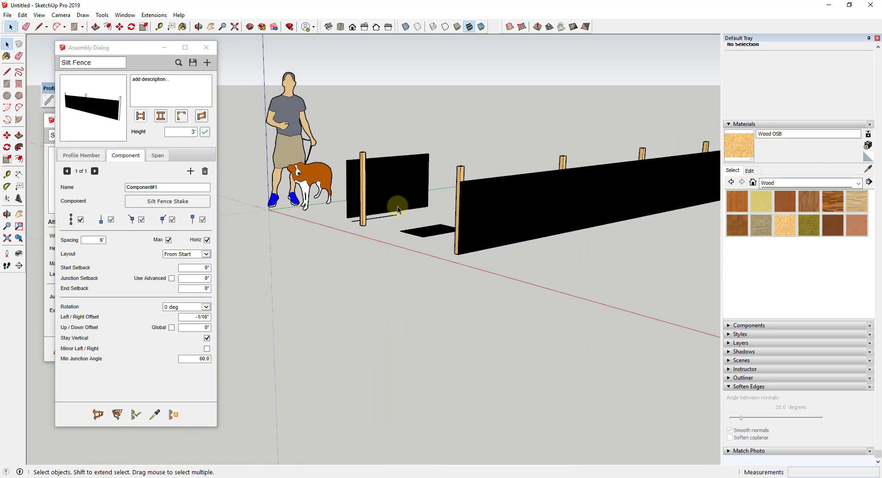
middle_click_drag(400, 201, 434, 197)
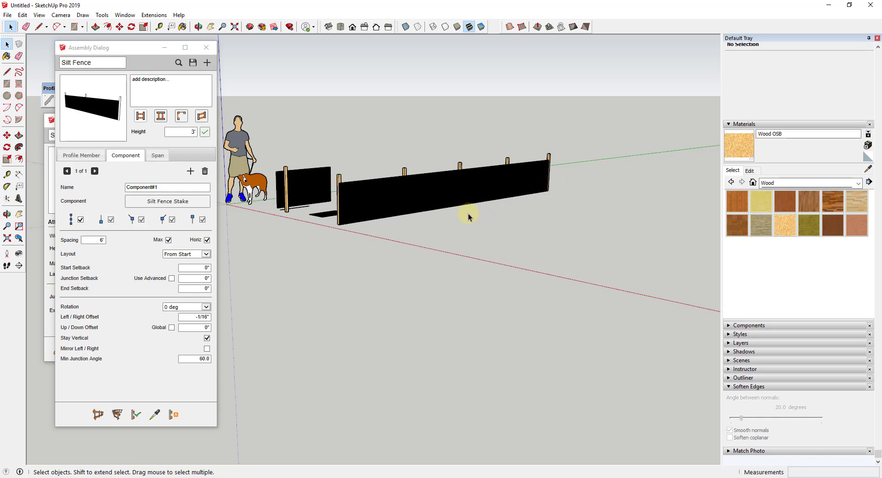
scroll(468, 216, "down", 5)
middle_click_drag(469, 220, 520, 220)
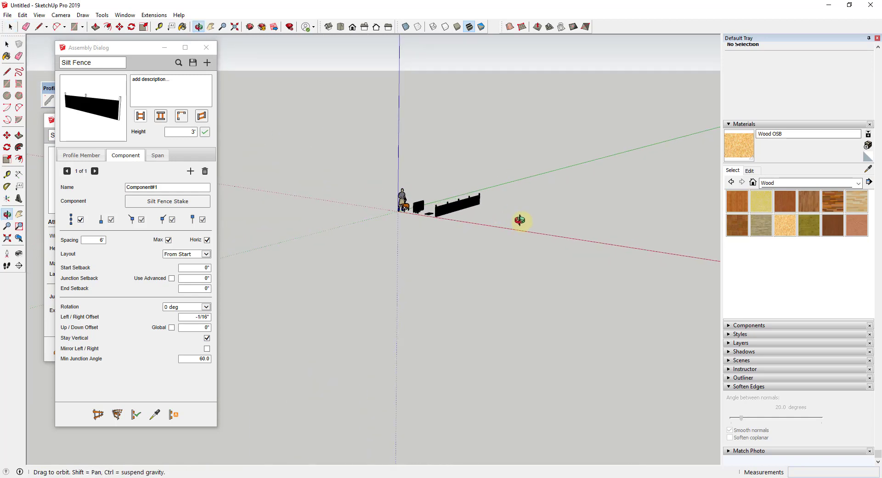
scroll(498, 205, "up", 4)
middle_click_drag(492, 193, 537, 220)
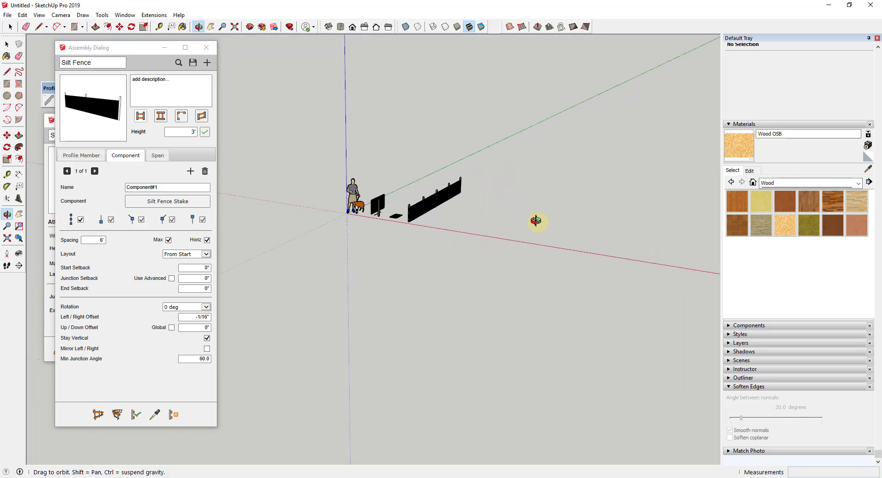
scroll(560, 205, "down", 2)
scroll(565, 193, "up", 4)
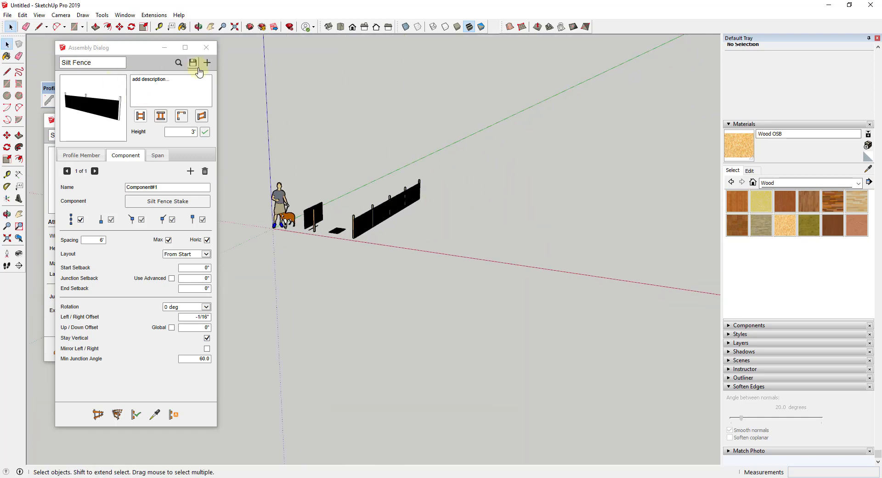
scroll(477, 223, "down", 2)
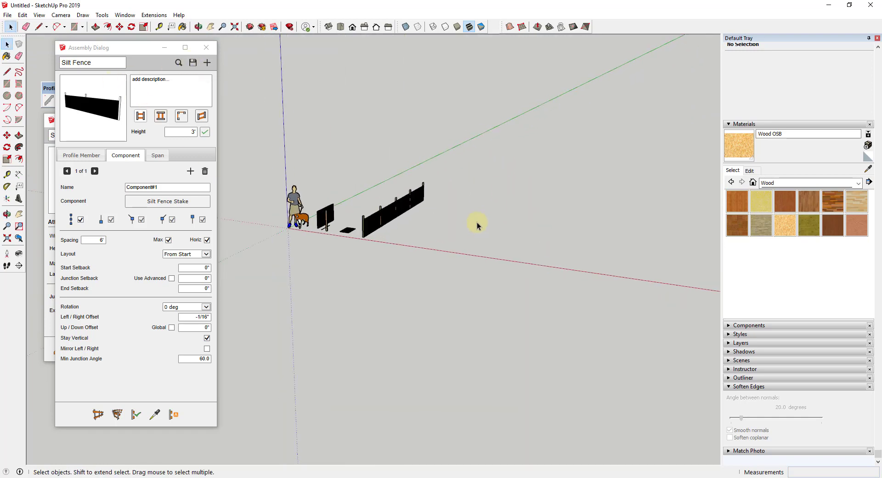
Draw a large rectangle of about 51,000 ft² on the ground beside the fence samples and reverse its face
middle_click_drag(477, 223, 477, 252)
scroll(442, 238, "down", 2)
scroll(473, 244, "down", 1)
key("r")
left_click(461, 251)
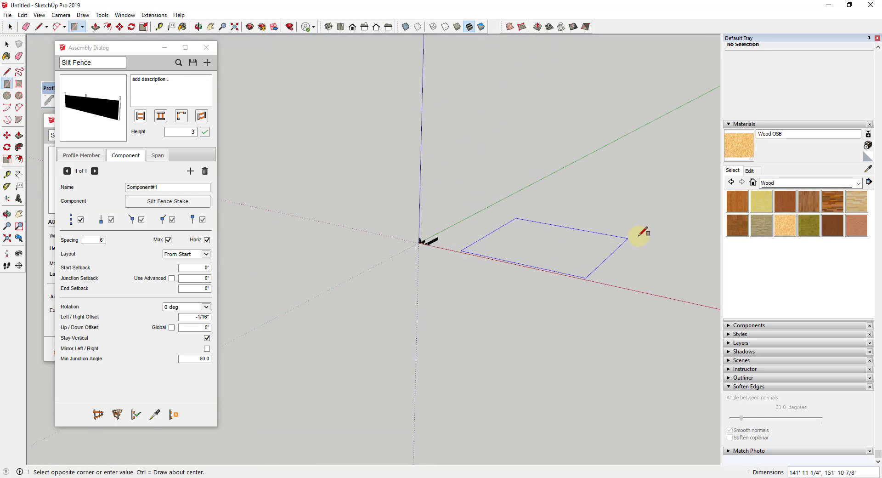
left_click(685, 207)
key("space")
right_click(574, 243)
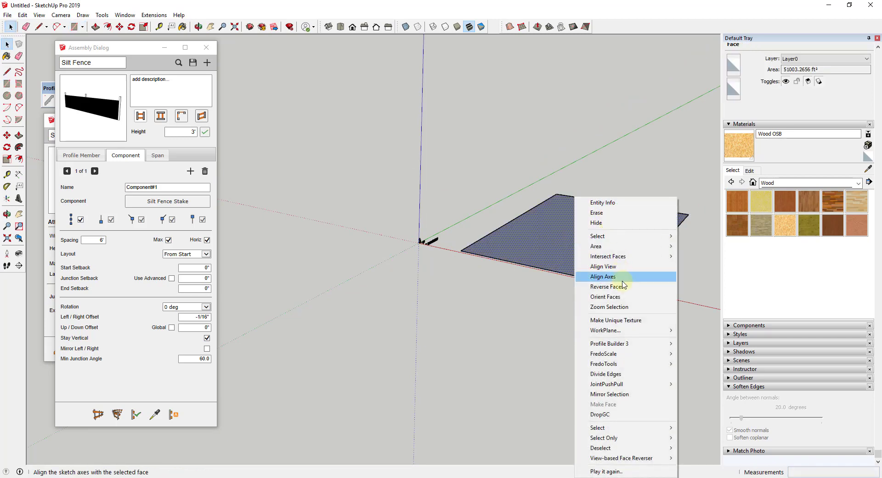
left_click(616, 287)
Draw a closed five-sided outline with a perimeter of about 432' inside the large rectangle
scroll(579, 243, "up", 5)
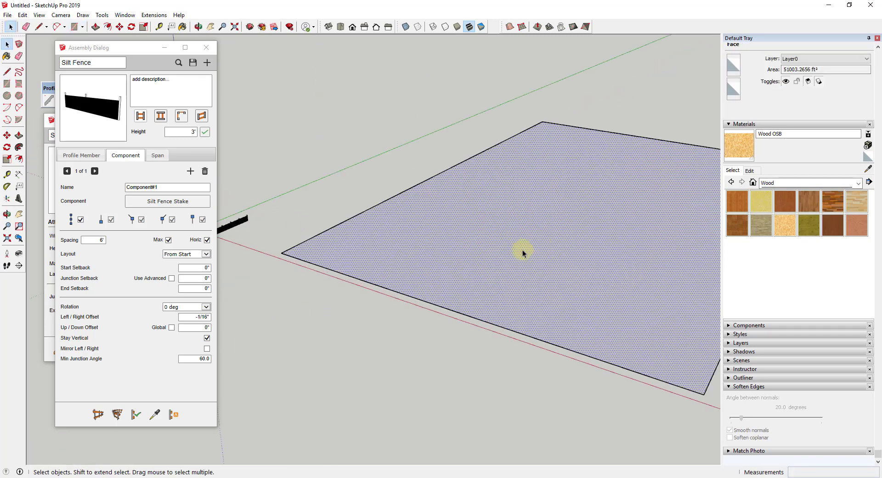
scroll(437, 246, "down", 4)
key("r")
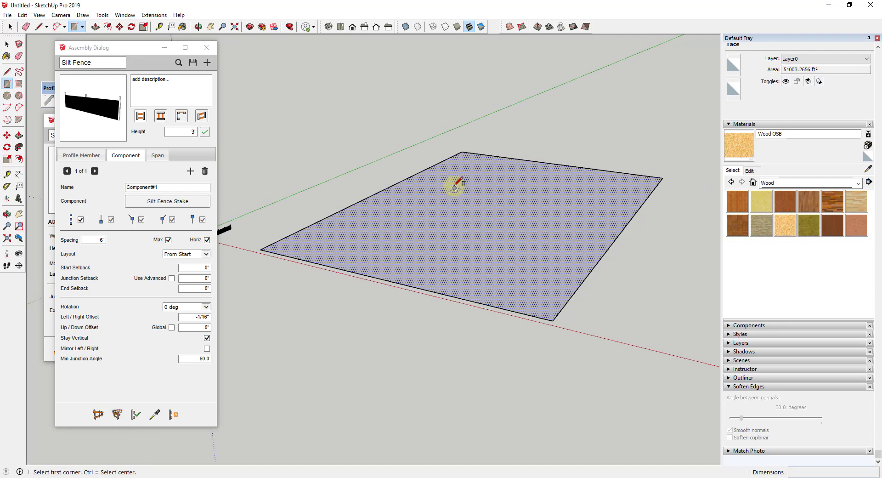
key("l")
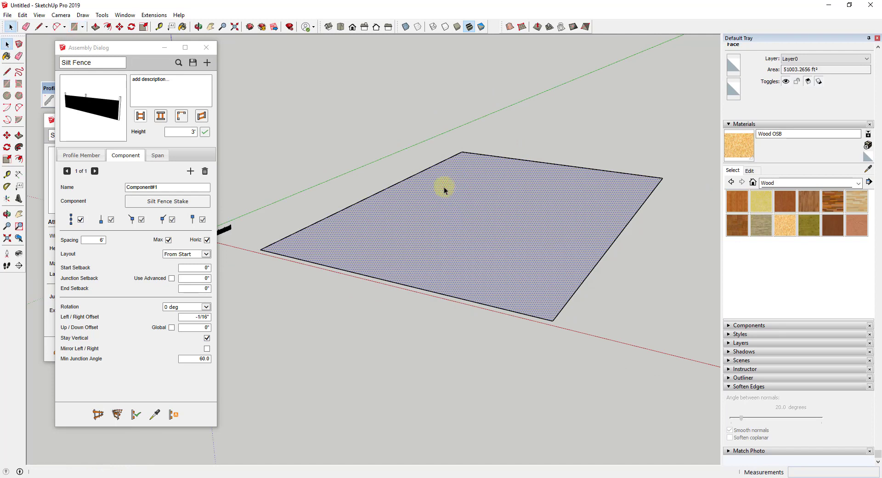
left_click(461, 187)
left_click(376, 235)
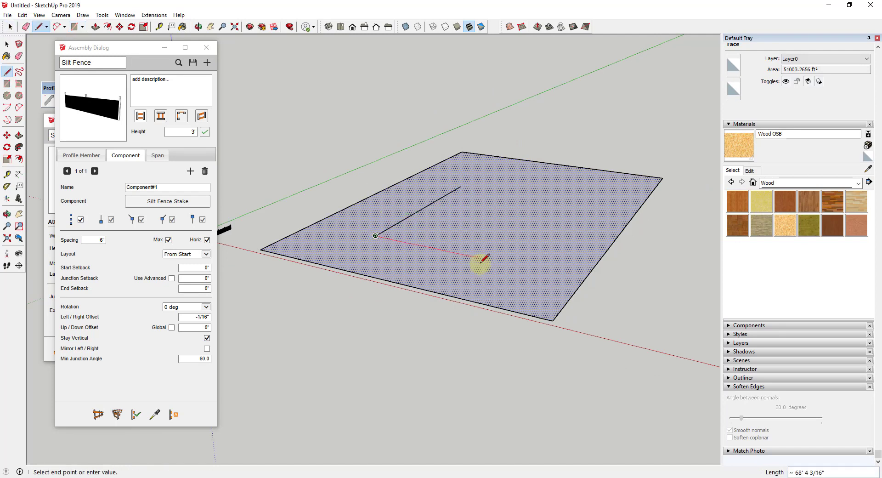
left_click(574, 237)
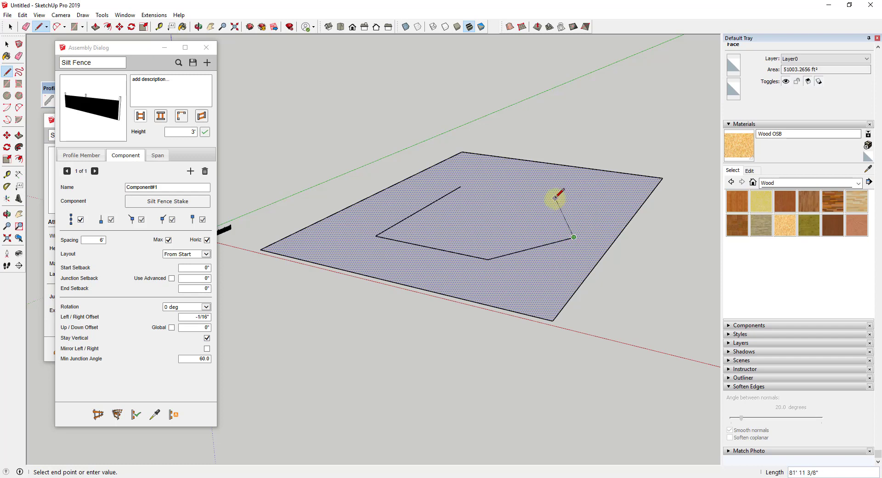
left_click(555, 196)
left_click(461, 186)
key("space")
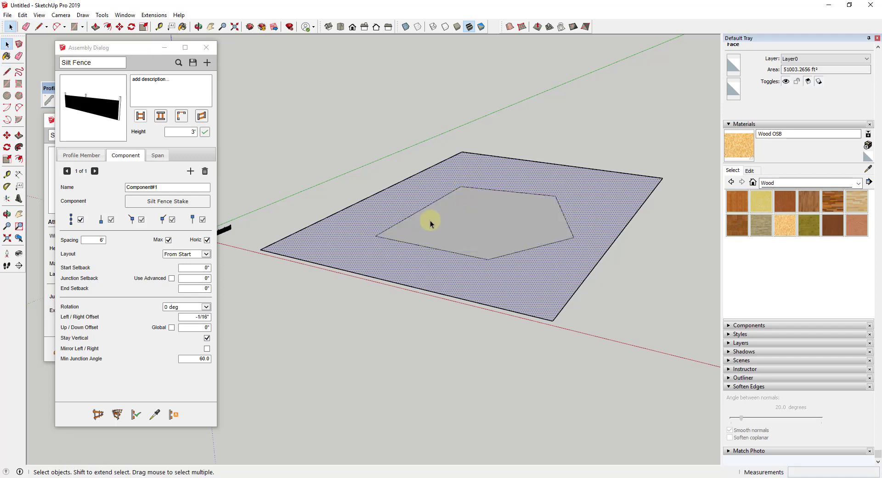
Select only the five edges of the outline and build the Silt Fence assembly along them
double_click(475, 216)
left_click(475, 217, "shift")
scroll(529, 230, "up", 2)
middle_click_drag(553, 228, 492, 221)
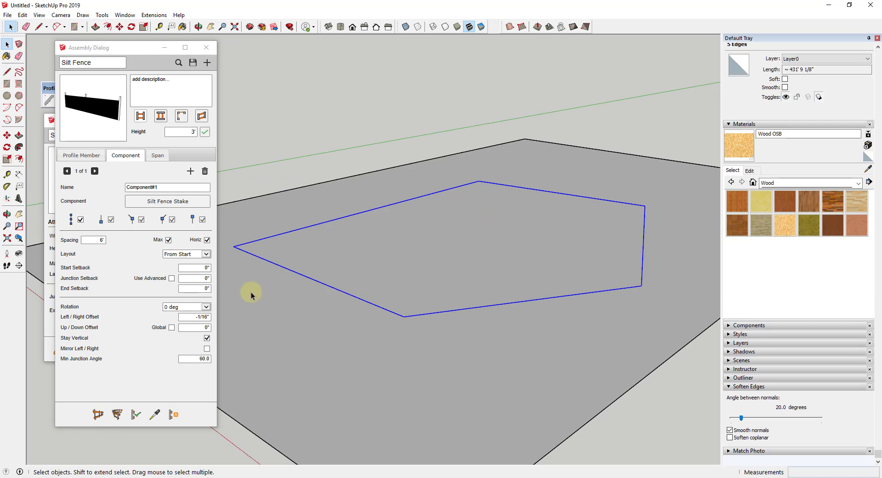
left_click(117, 415)
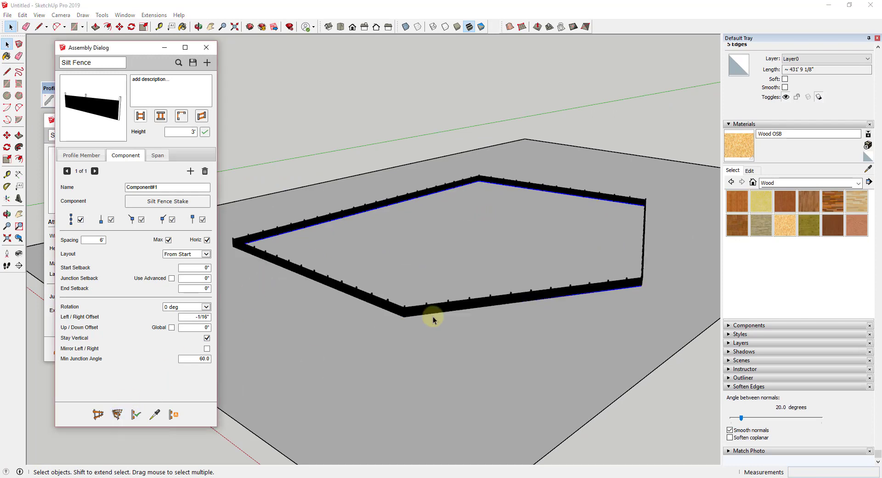
Examine a corner of the five-sided fence up close, checking which side of the fabric the stakes stand on
scroll(427, 304, "up", 6)
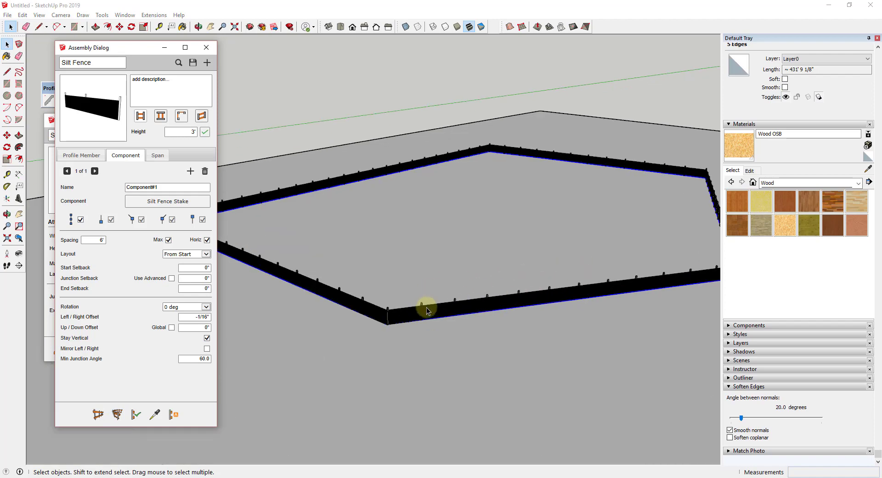
left_click(426, 305)
middle_click_drag(426, 305, 871, 261)
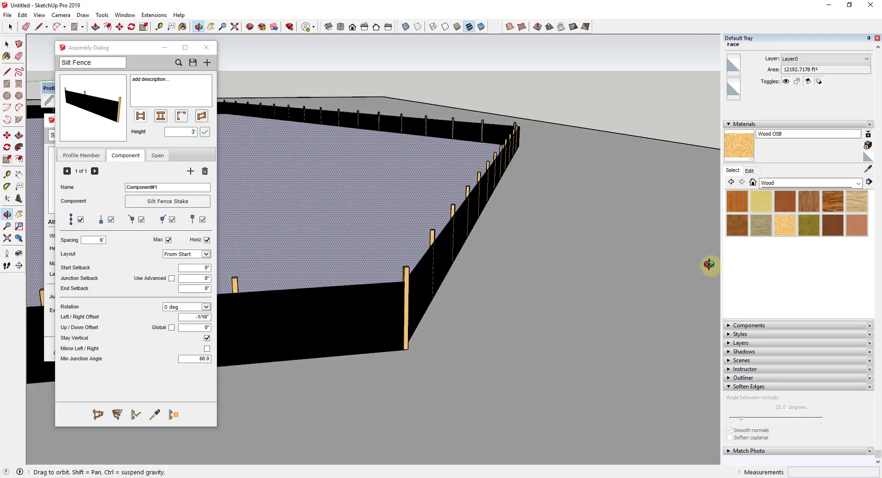
scroll(435, 260, "up", 3)
scroll(451, 250, "down", 6)
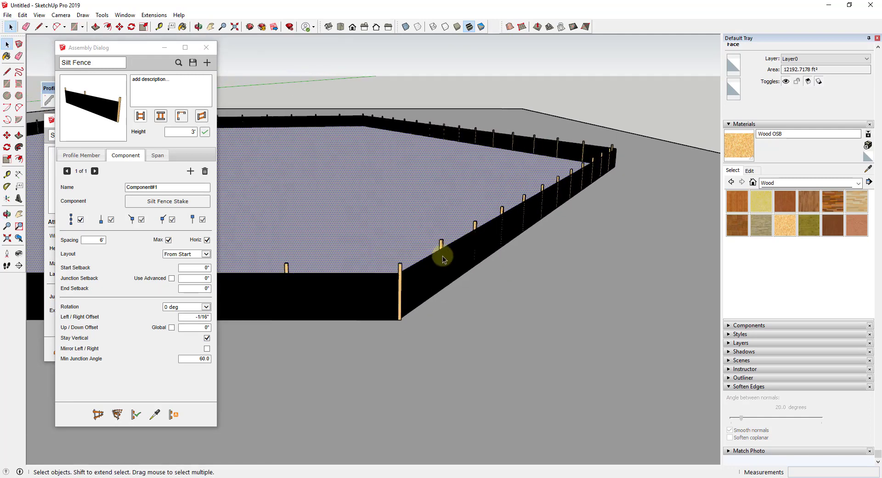
middle_click_drag(477, 256, 448, 253)
scroll(451, 249, "up", 5)
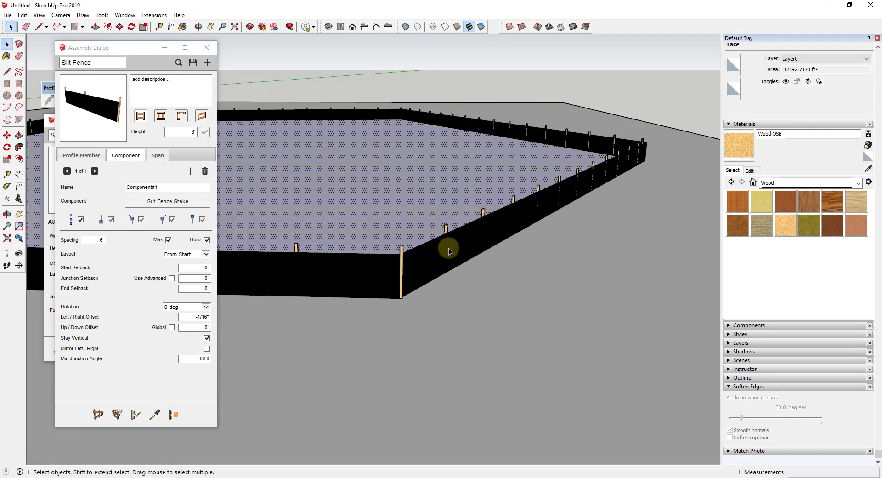
Turn on Mirror Left / Right for the stake component and apply the change to the five-sided fence
left_click(484, 238)
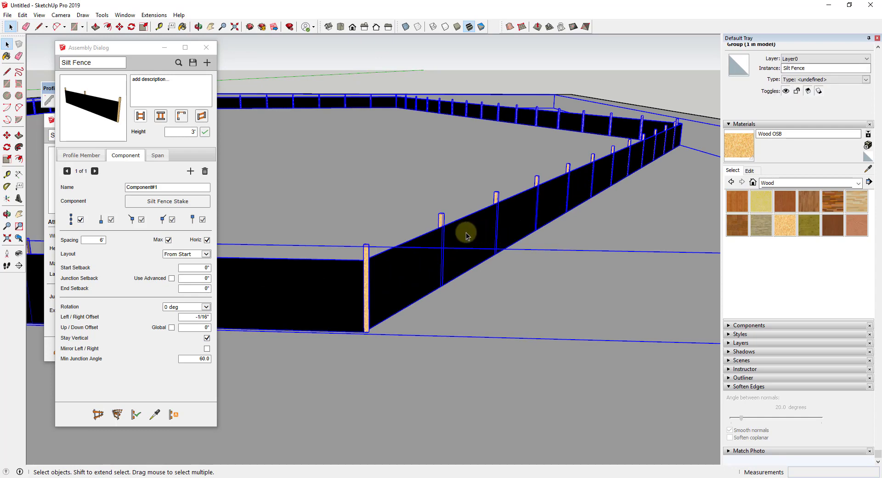
middle_click_drag(467, 235, 454, 255)
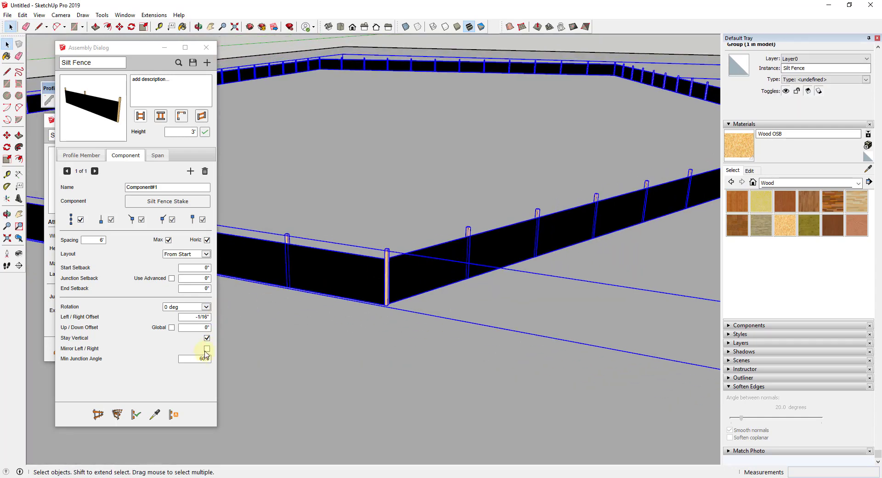
left_click(208, 351)
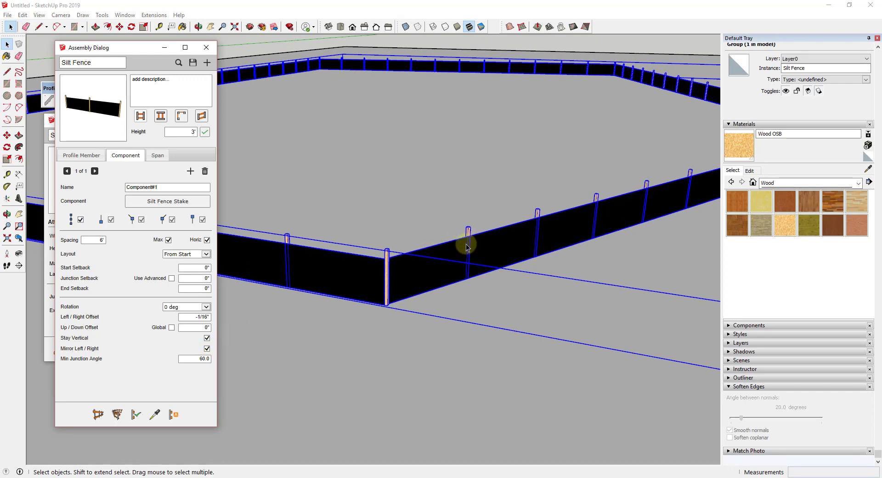
left_click(136, 415)
Examine the updated five-sided fence from several angles, checking the stakes' side and spacing along the run
middle_click_drag(469, 232, 443, 216)
scroll(622, 213, "down", 10)
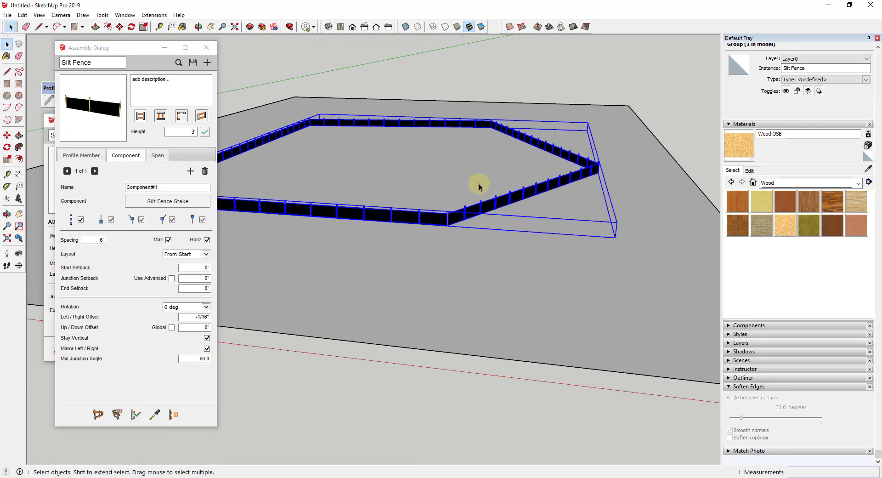
scroll(479, 186, "down", 3)
middle_click_drag(461, 151, 386, 134)
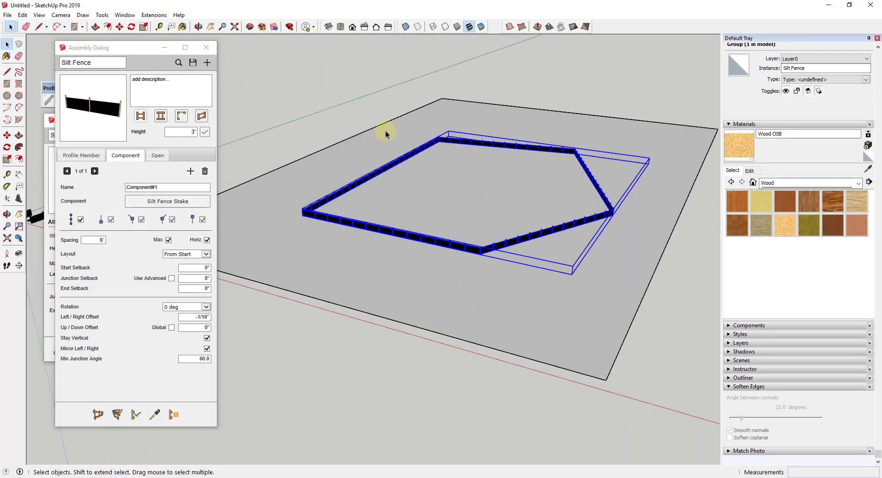
scroll(516, 177, "up", 3)
middle_click_drag(516, 178, 553, 203)
scroll(499, 247, "up", 4)
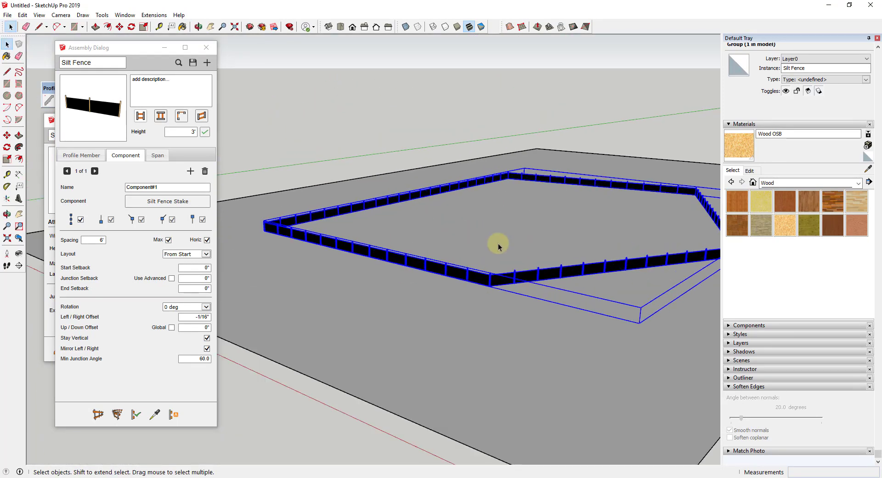
scroll(523, 271, "up", 2)
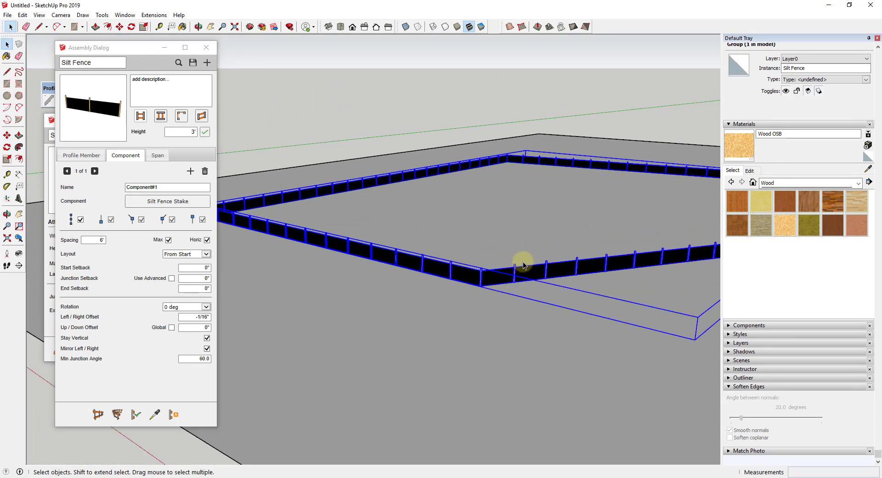
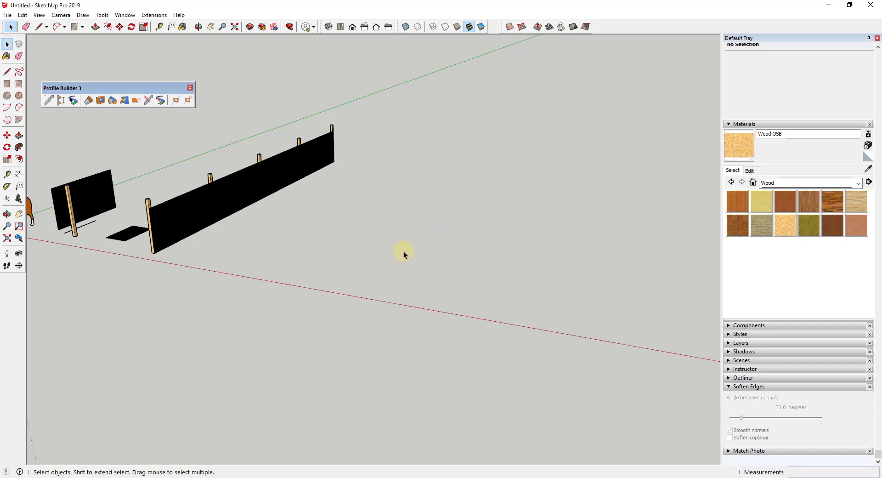
Draw an 8' line along the green axis on open ground beside the straight silt fence
key("l")
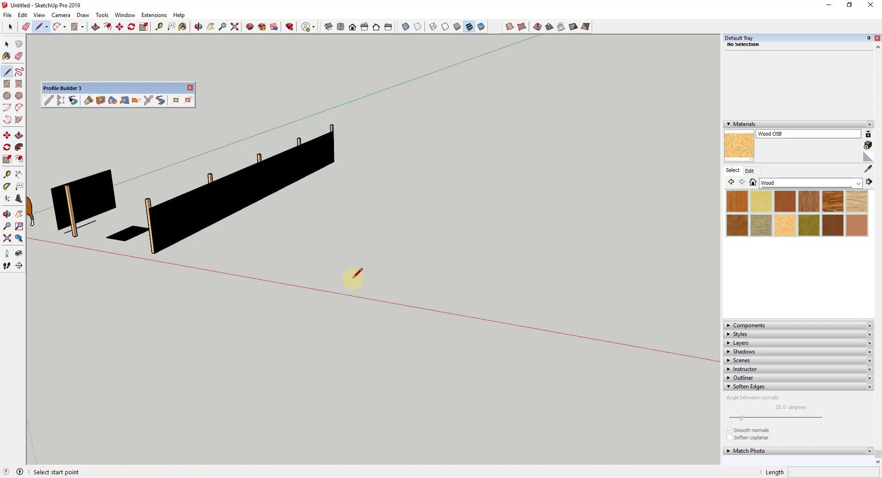
left_click(353, 278)
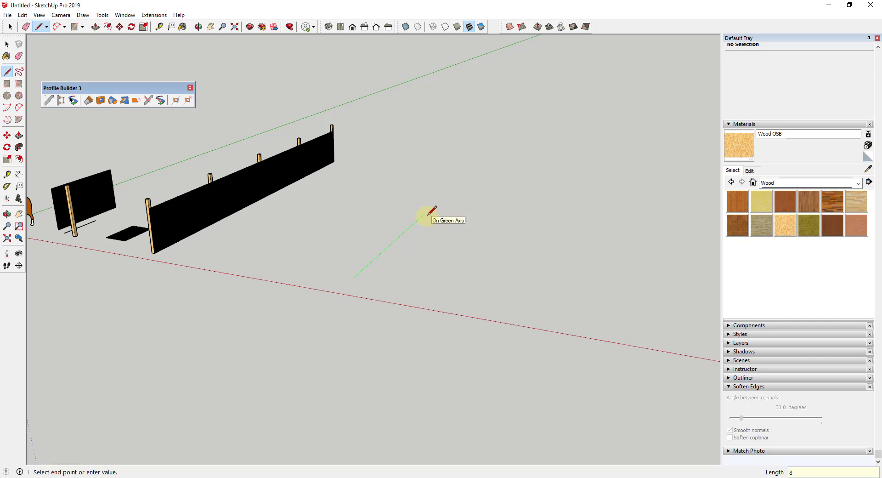
key("Return")
key("space")
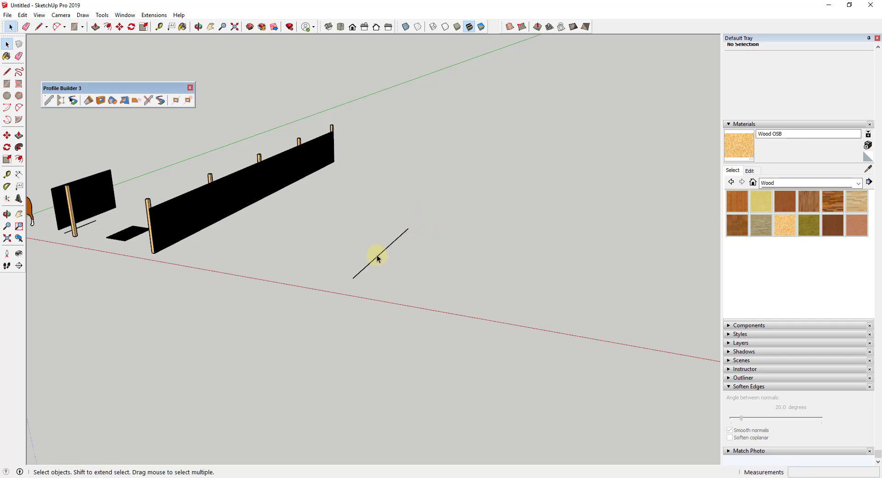
Create a Profile Builder profile from the 8' line, with a name starting "Construction Fence -"
left_click_drag(285, 204, 461, 295)
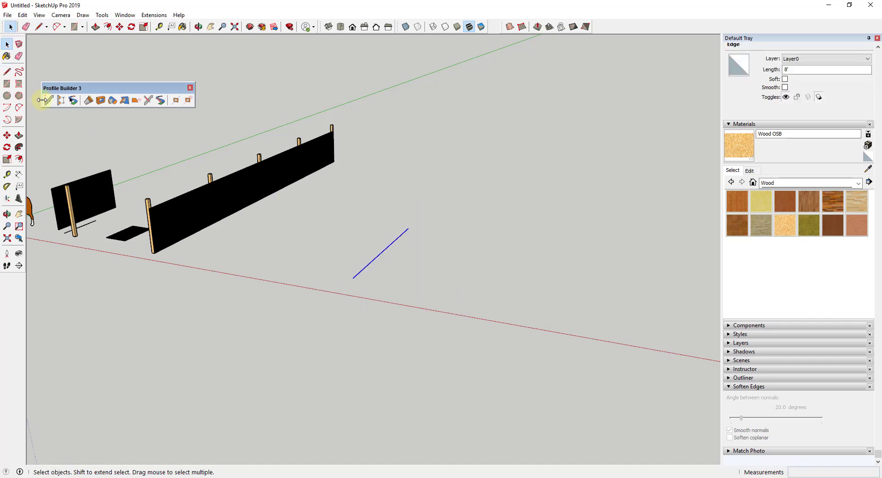
left_click(49, 101)
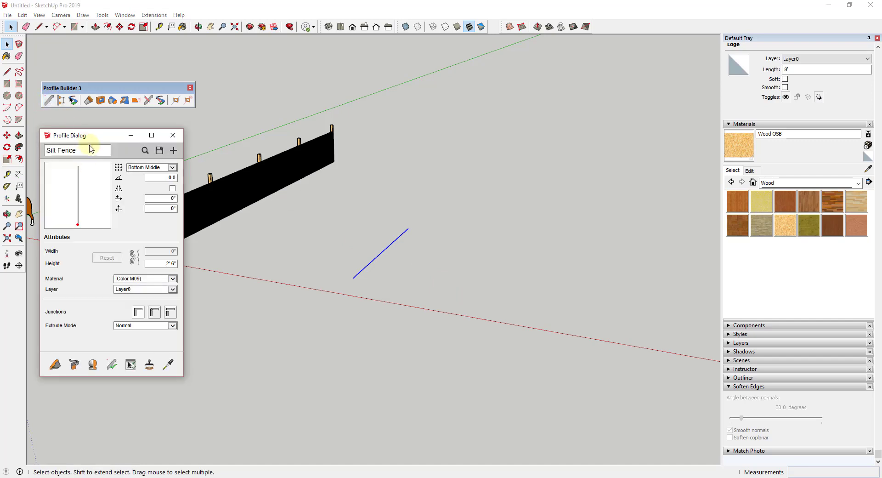
left_click(173, 151)
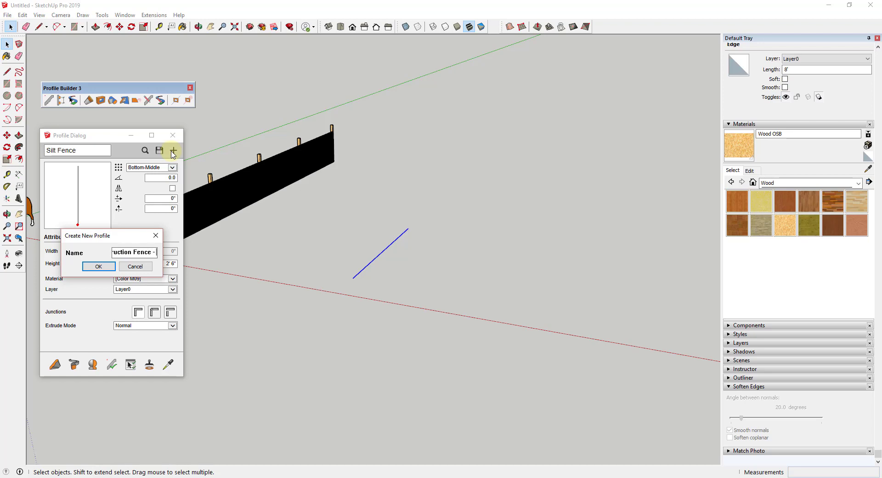
key("Return")
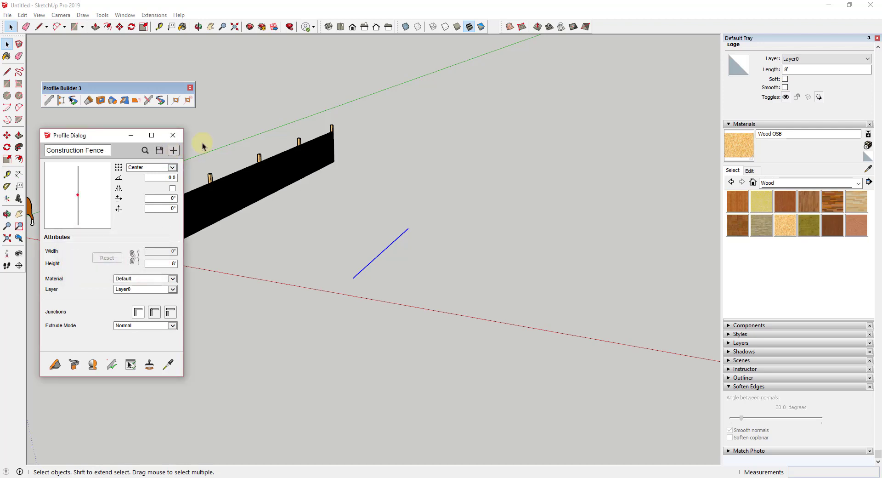
Set the Construction Fence profile's placement point to Bottom-Middle
left_click(144, 168)
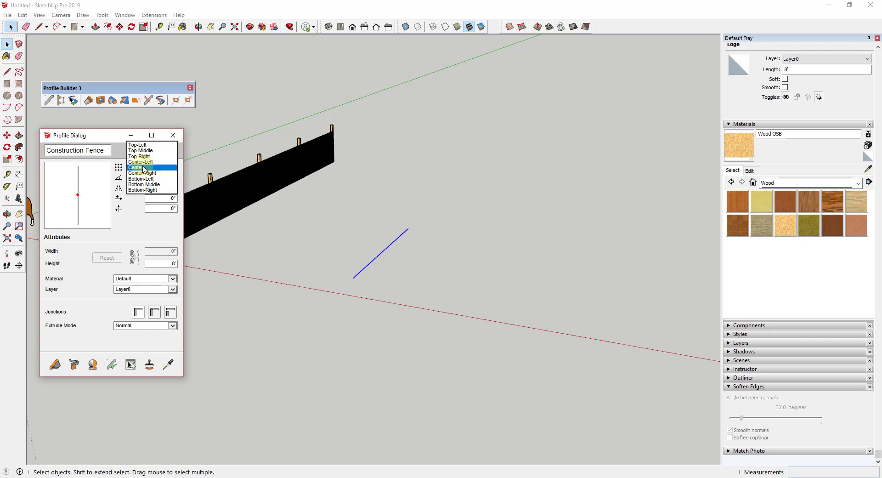
left_click(144, 185)
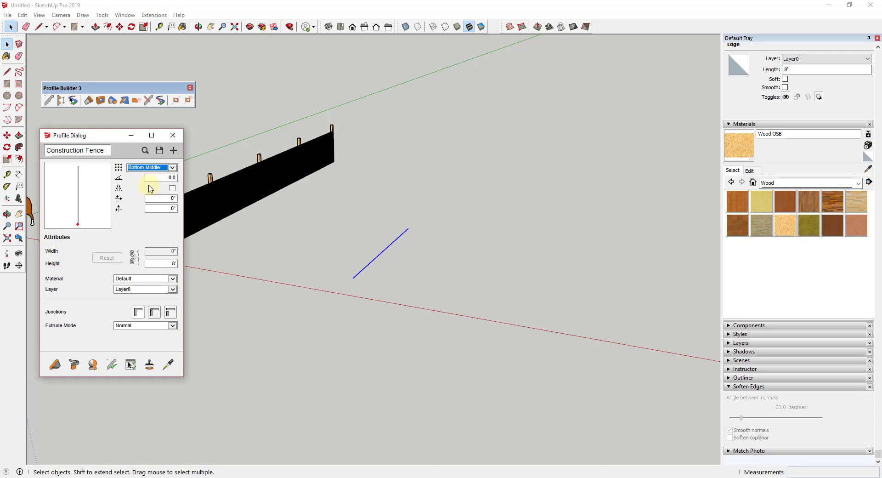
middle_click_drag(505, 274, 496, 271)
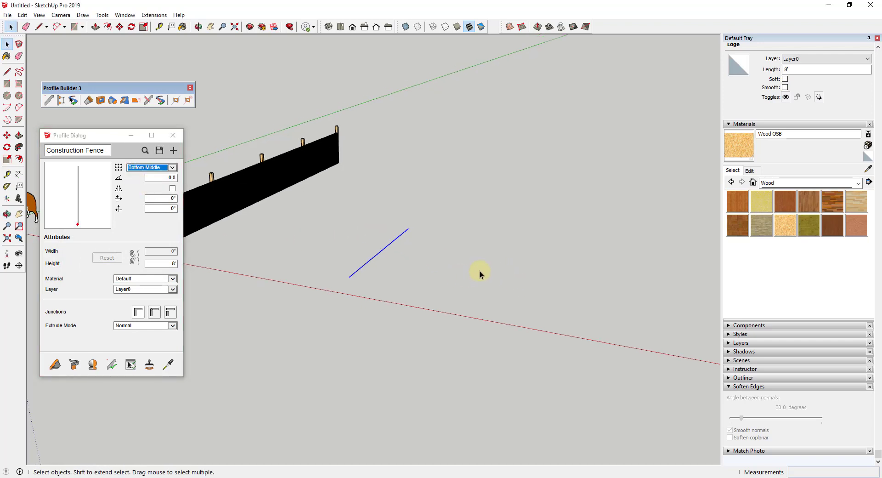
Draw a rectangle of about 9 square feet on the ground beside the 8' line
key("r")
left_click(476, 259)
left_click(485, 301)
key("space")
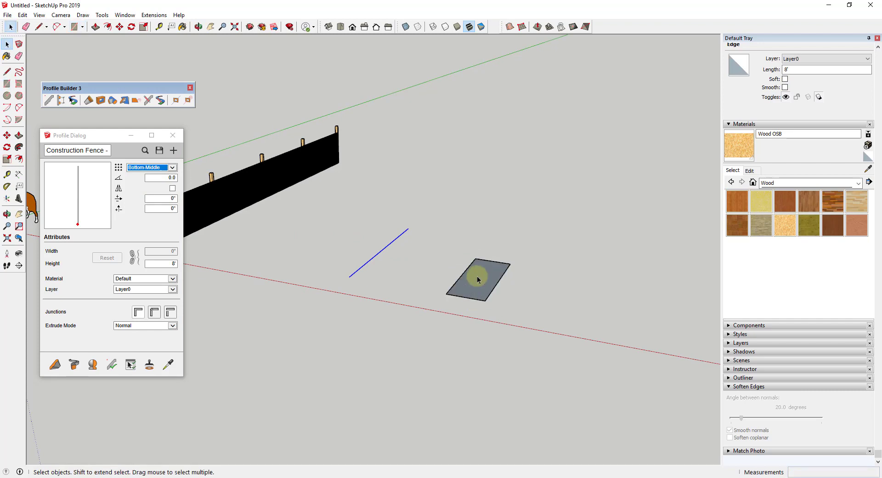
right_click(478, 279)
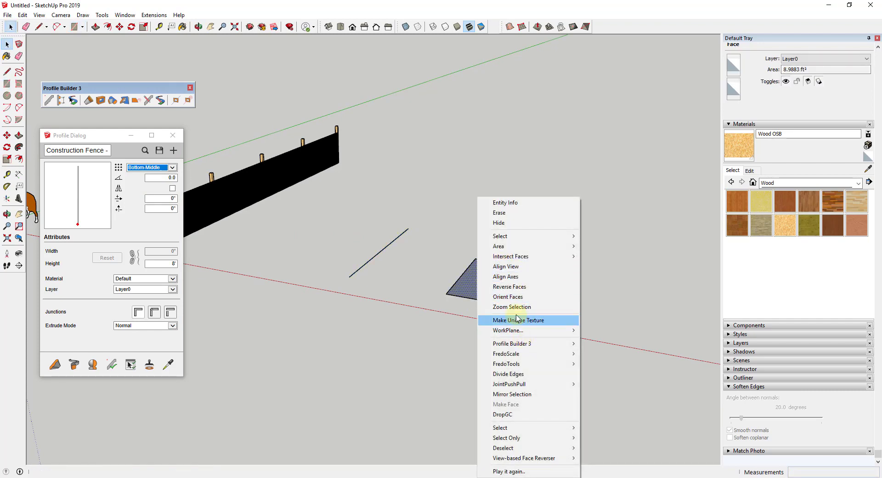
key("Escape")
Paint the ground rectangle with Fencing Chain Link from the Landscaping, Fencing and Vegetation materials
left_click(772, 183)
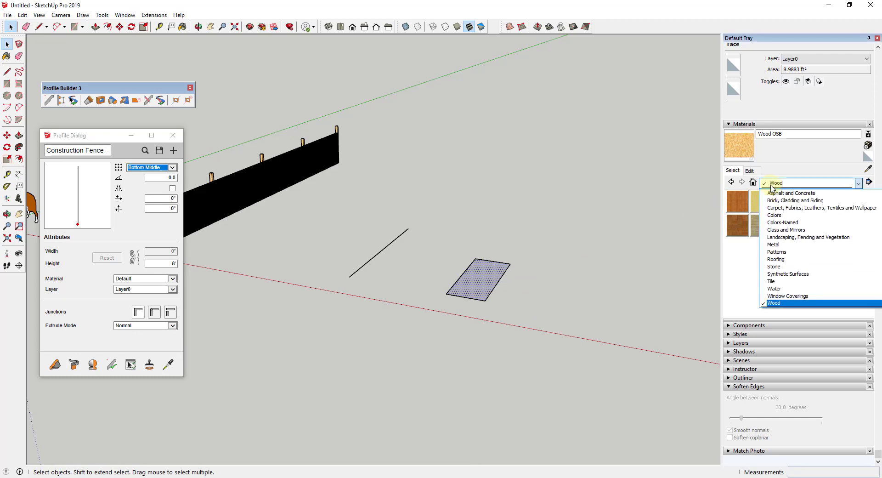
left_click(776, 237)
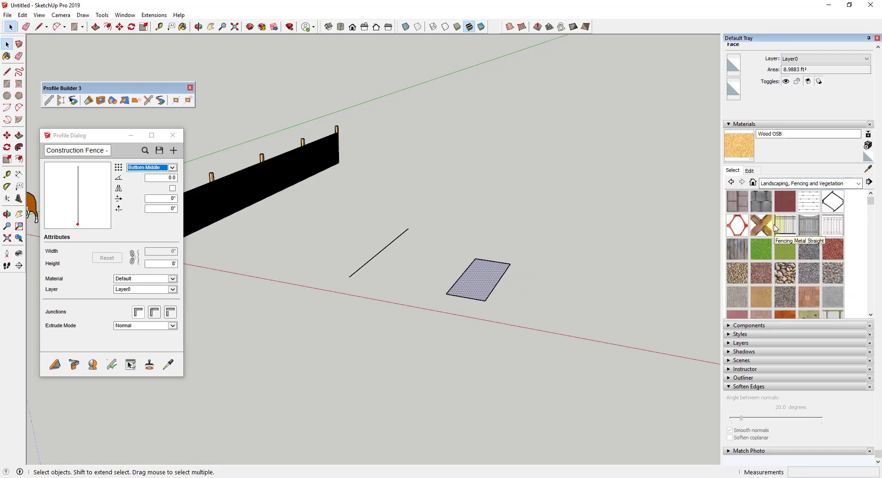
left_click(833, 204)
left_click(483, 275)
scroll(482, 277, "up", 4)
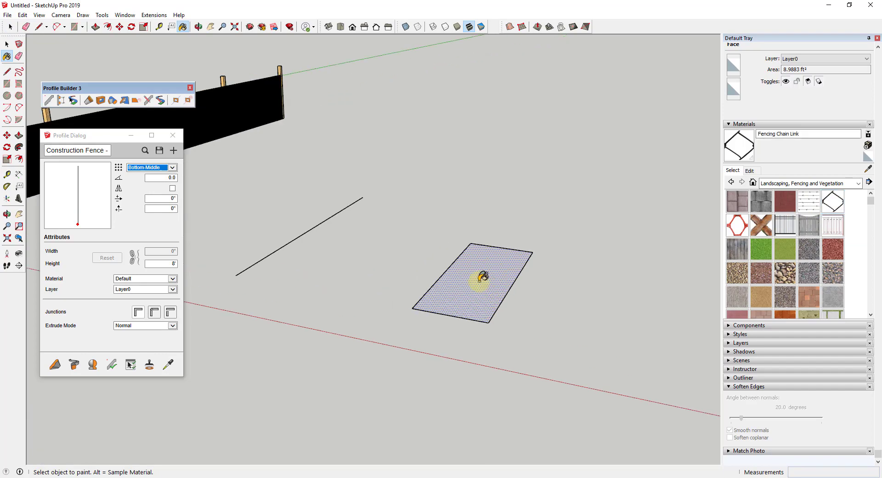
scroll(482, 307, "up", 3)
key("o")
mouse_move(467, 329)
left_mouse_down()
mouse_move(463, 364)
mouse_move(482, 147)
mouse_move(467, 258)
mouse_move(370, 203)
mouse_move(362, 189)
mouse_move(499, 290)
mouse_move(498, 282)
left_mouse_up()
key("b")
middle_click_drag(498, 281, 469, 278)
Assign the Fencing Chain Link material to the profile and build a short straight fence panel with it beside the 8' line
left_click(143, 279)
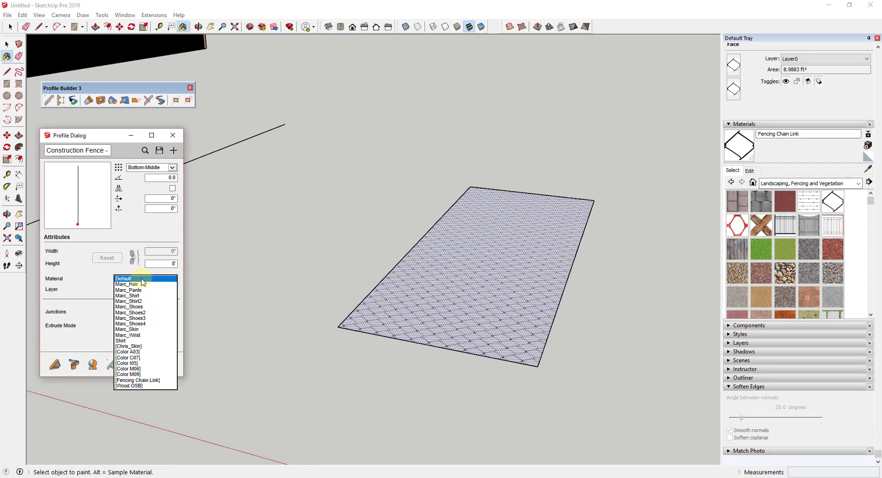
left_click(147, 380)
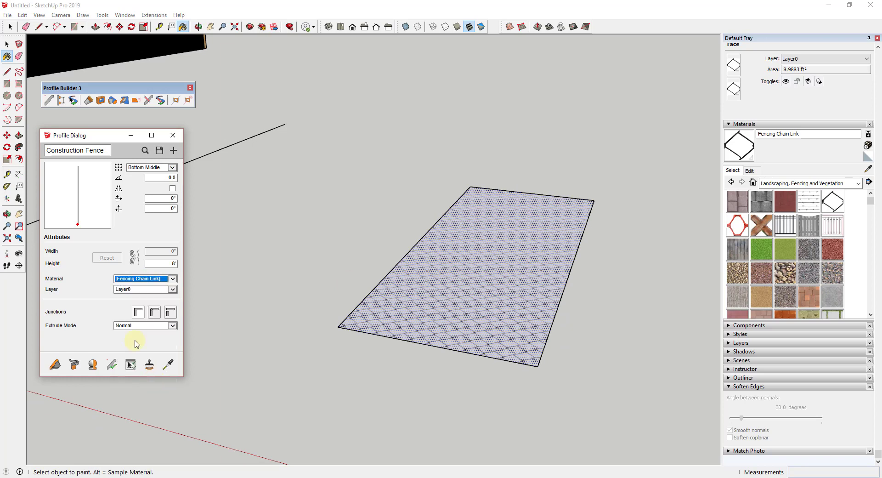
left_click(54, 364)
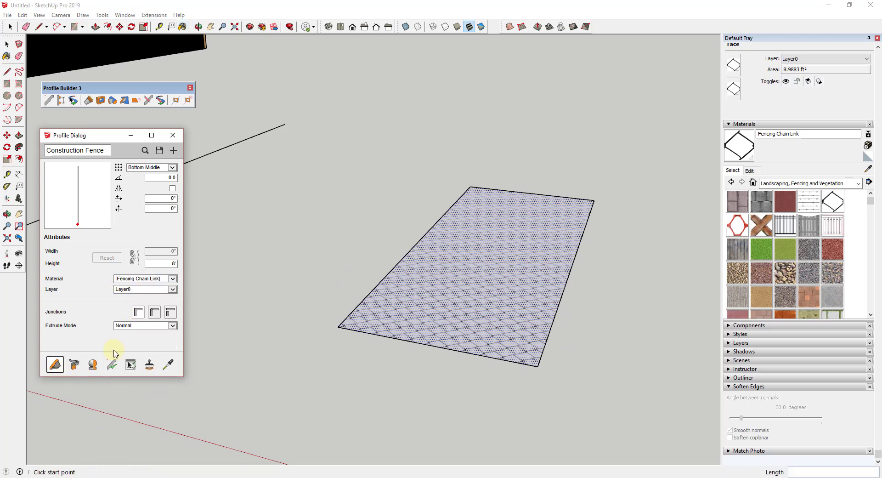
left_click(420, 142)
key("Return")
Examine the chain-link panel from several angles and distances, checking how the transparent mesh material looks
middle_click_drag(455, 246, 365, 120)
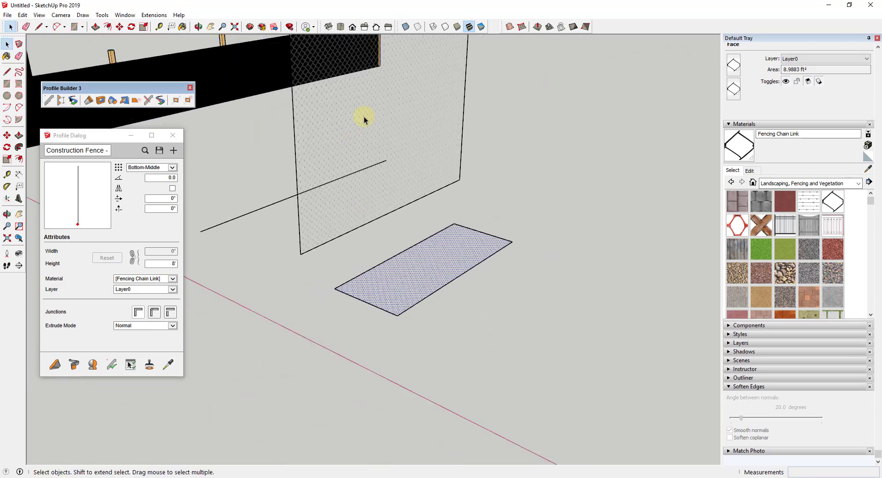
middle_click_drag(407, 150, 418, 195, "shift")
scroll(419, 250, "down", 3)
key("space")
scroll(418, 194, "up", 1)
scroll(417, 190, "up", 1)
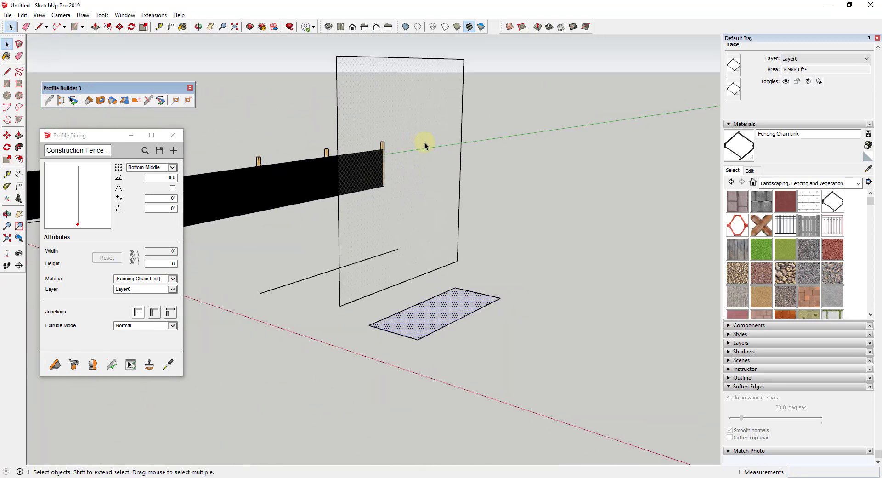
scroll(477, 181, "down", 3)
middle_click_drag(487, 179, 401, 288)
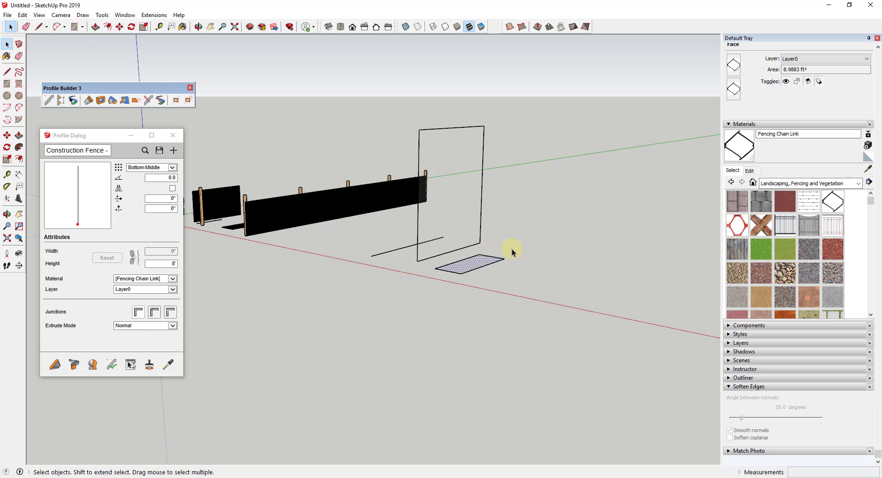
middle_click_drag(513, 252, 368, 230)
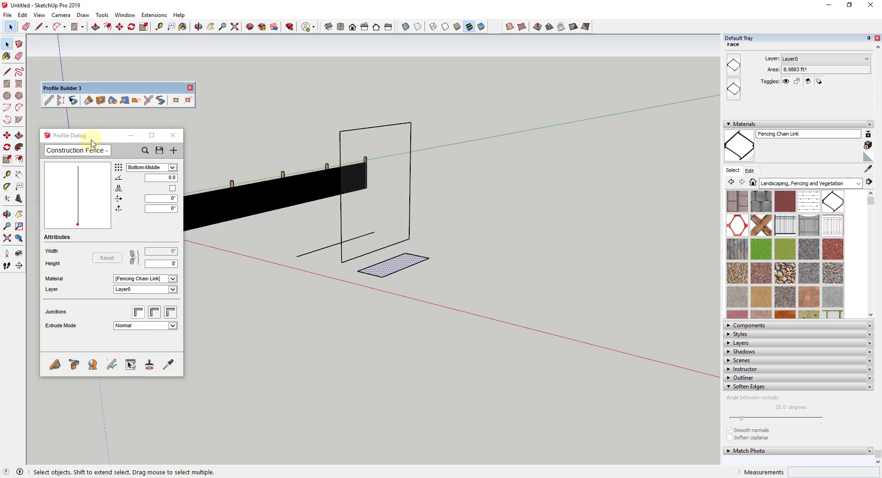
left_click_drag(92, 142, 95, 167)
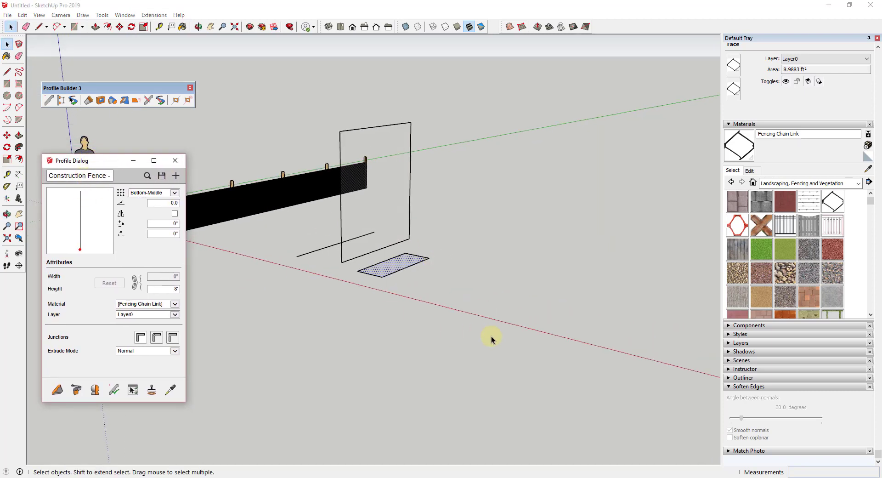
middle_click(478, 289)
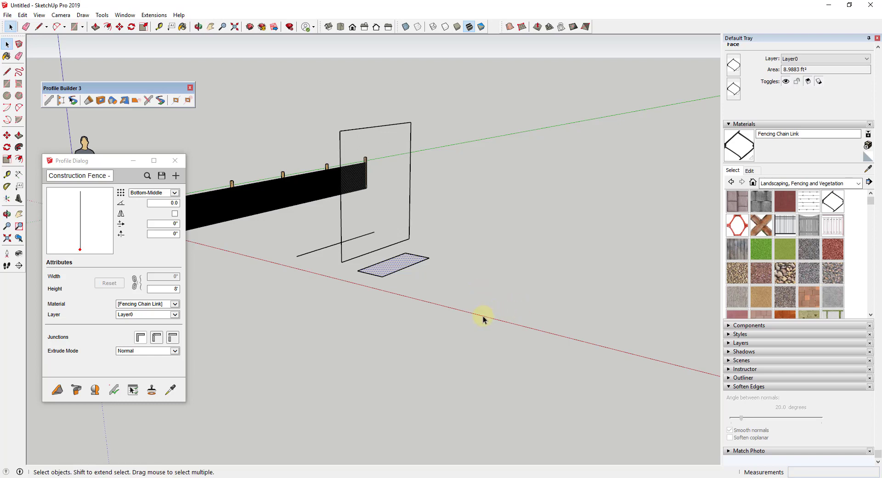
Draw a circle with a 2" radius on the ground beside the chain-link rectangle
key("r")
key("c")
scroll(474, 298, "up", 5)
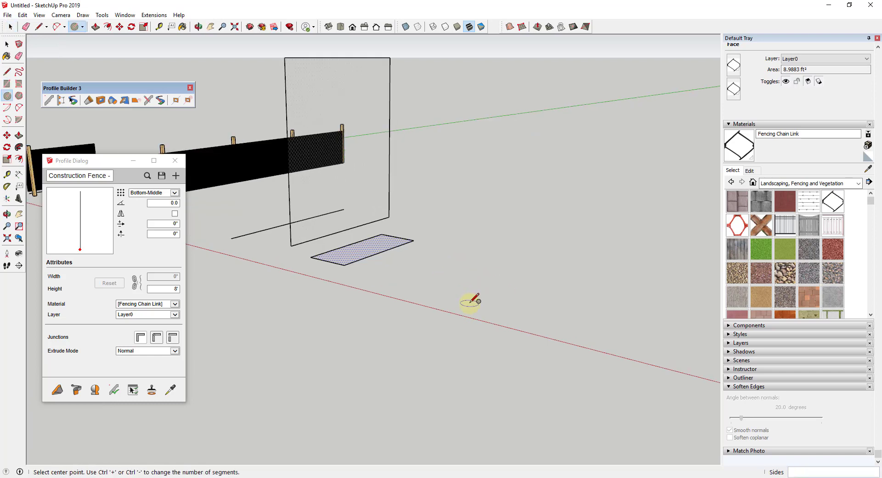
left_click(444, 284)
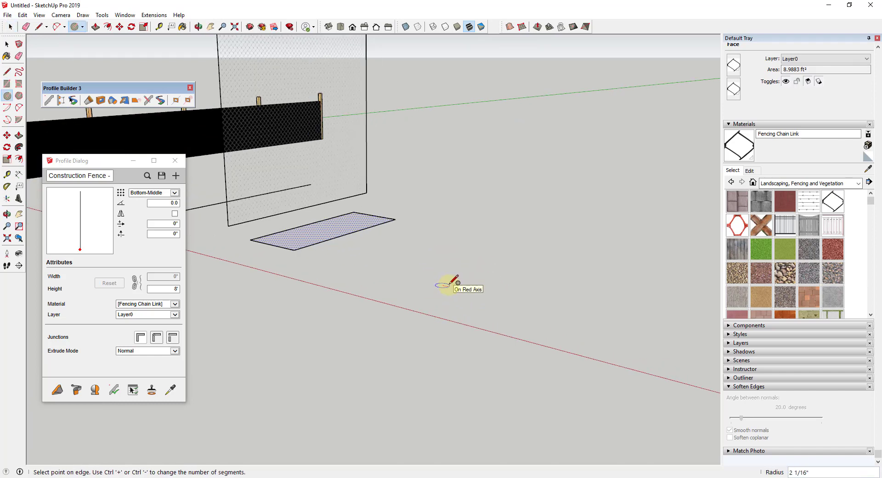
type("2")
key("Return")
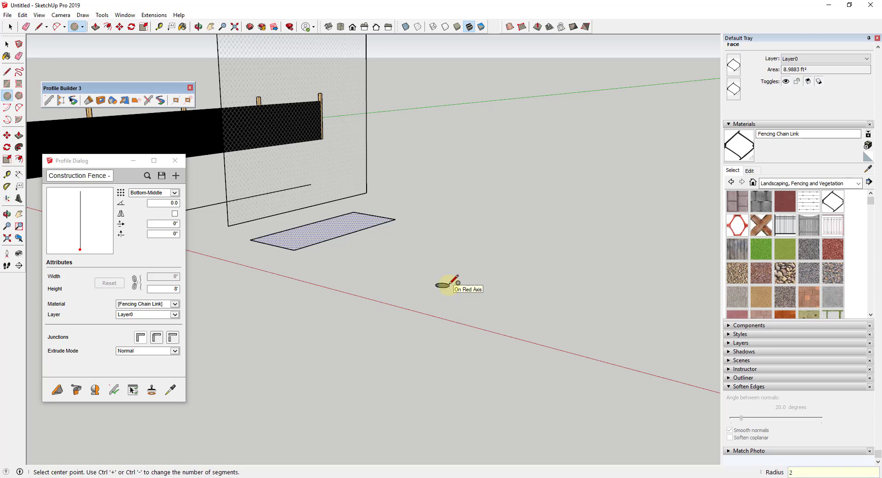
Try extruding the 2" radius circle to the height of the chain-link panel, and undo both the post and its circle
key("space")
scroll(443, 281, "down", 3)
key("p")
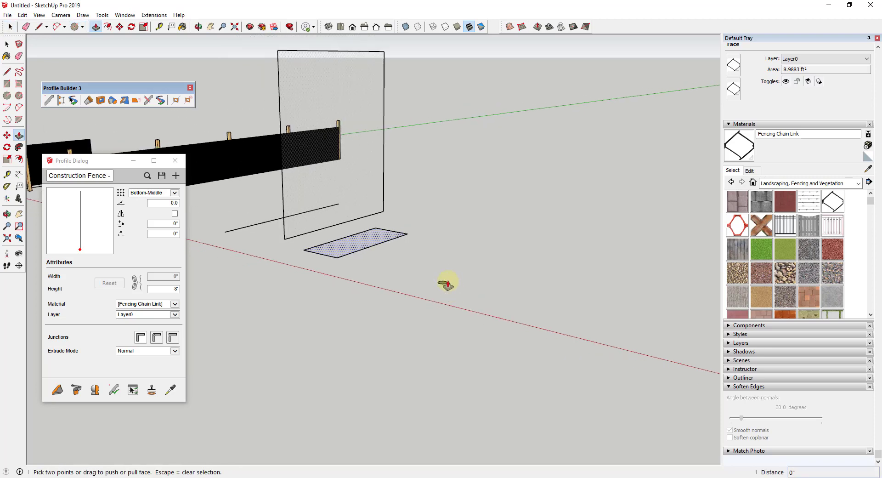
key("space")
scroll(444, 284, "up", 5)
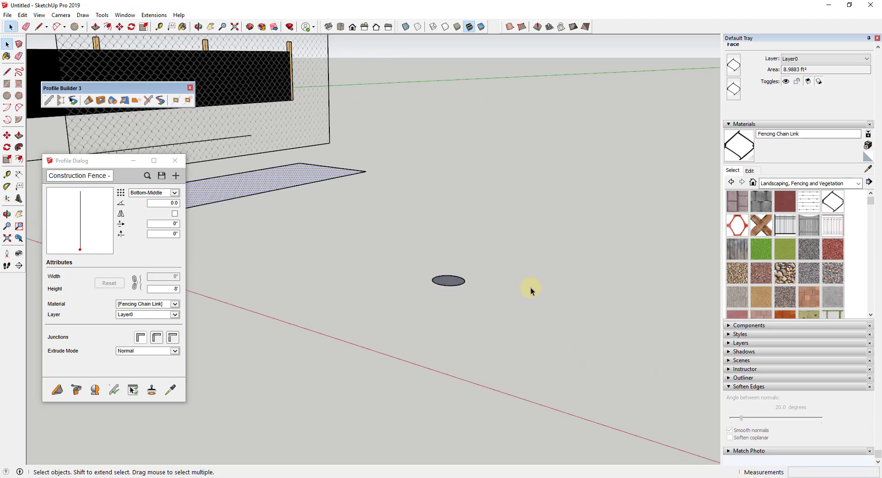
key("p")
left_click(448, 281)
scroll(423, 191, "down", 6)
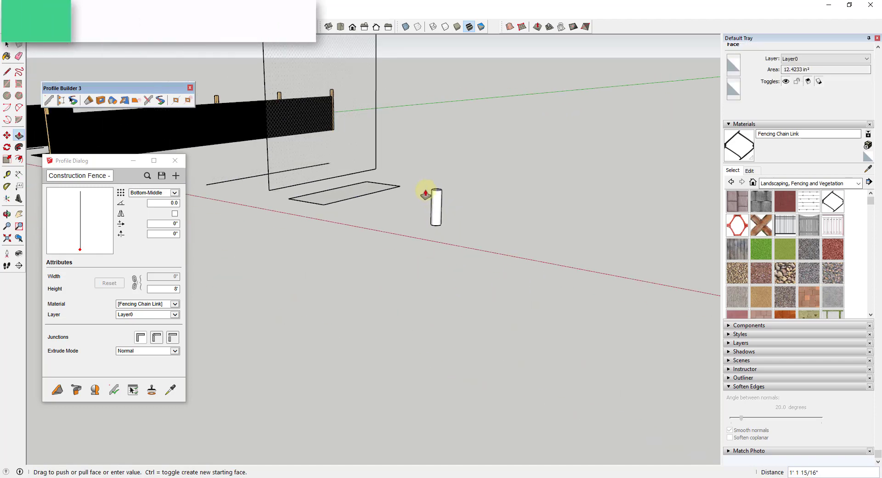
left_click(366, 110)
key("space")
scroll(423, 193, "up", 5)
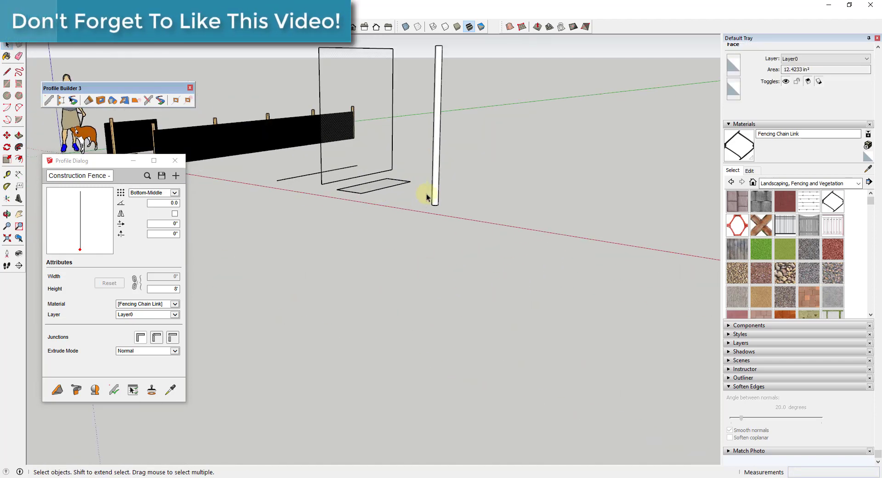
scroll(434, 198, "down", 3)
scroll(442, 181, "up", 4)
scroll(436, 138, "down", 4)
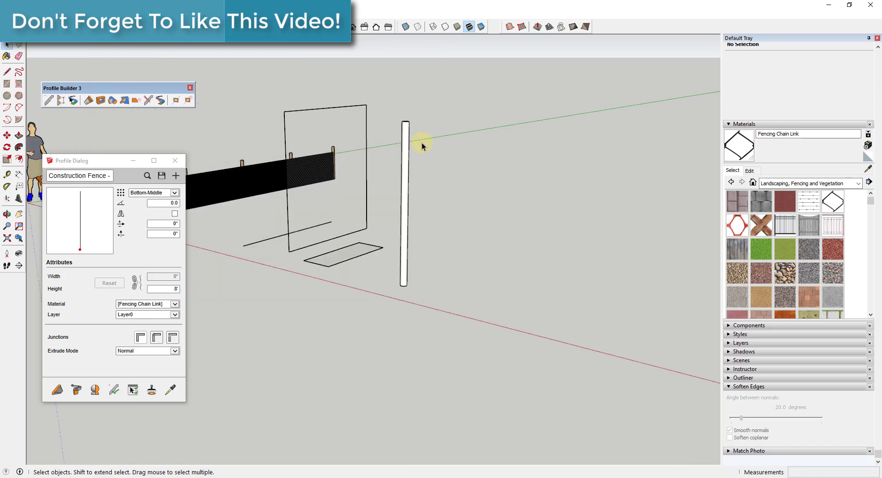
key("ctrl+z")
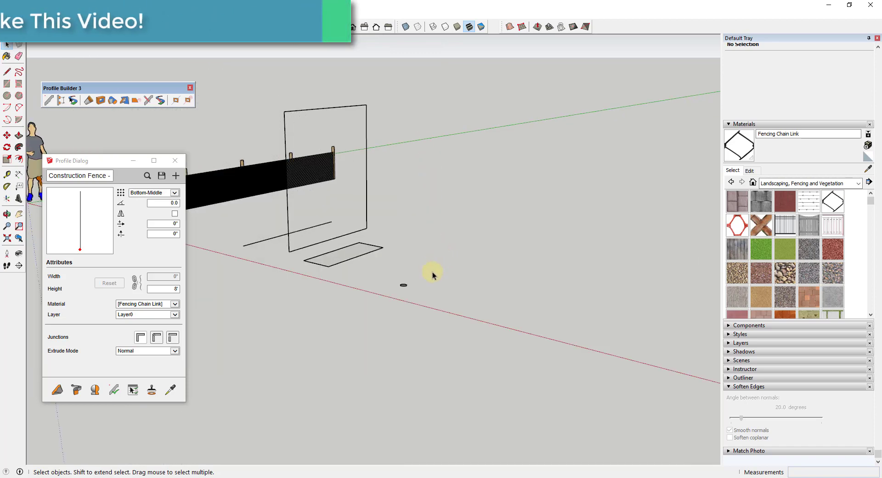
key("ctrl+z")
Draw a circle with a 1" radius on the ground beside the chain-link rectangle
key("c")
left_click(400, 280)
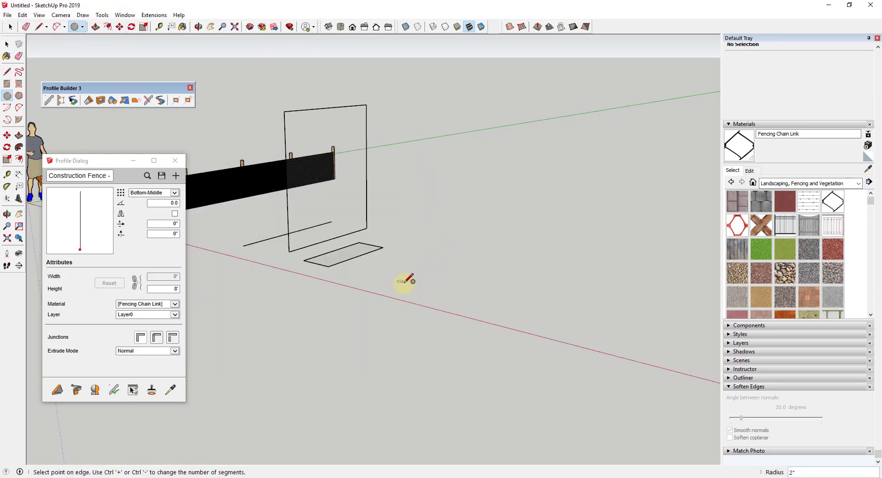
key("Escape")
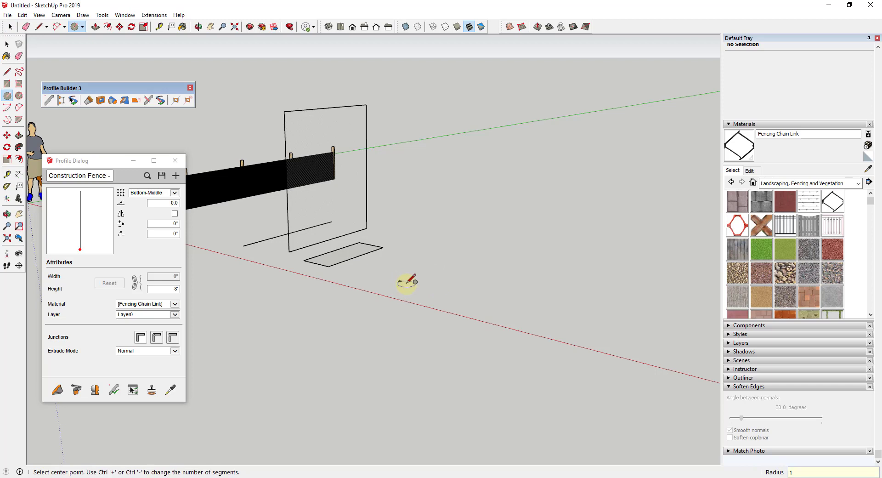
key("space")
Extrude the 1" radius circle upward into a post level with the top of the chain-link panel
key("p")
scroll(400, 281, "up", 3)
left_click(399, 280)
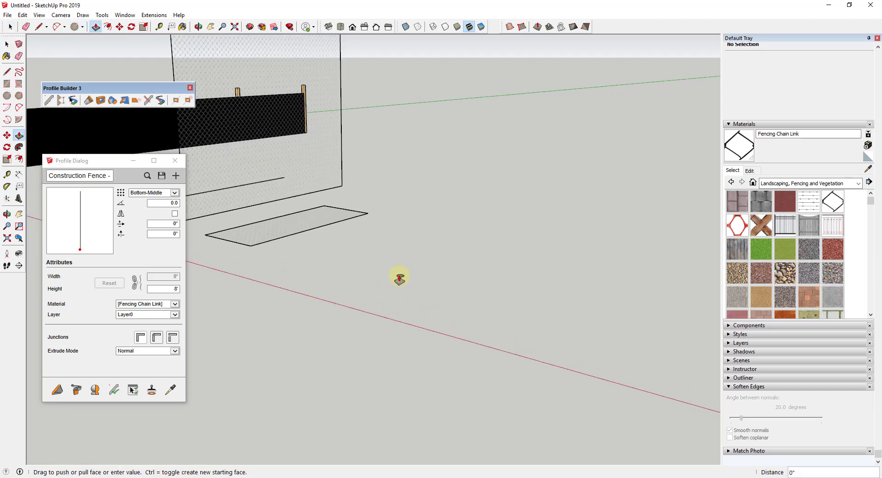
scroll(399, 279, "down", 5)
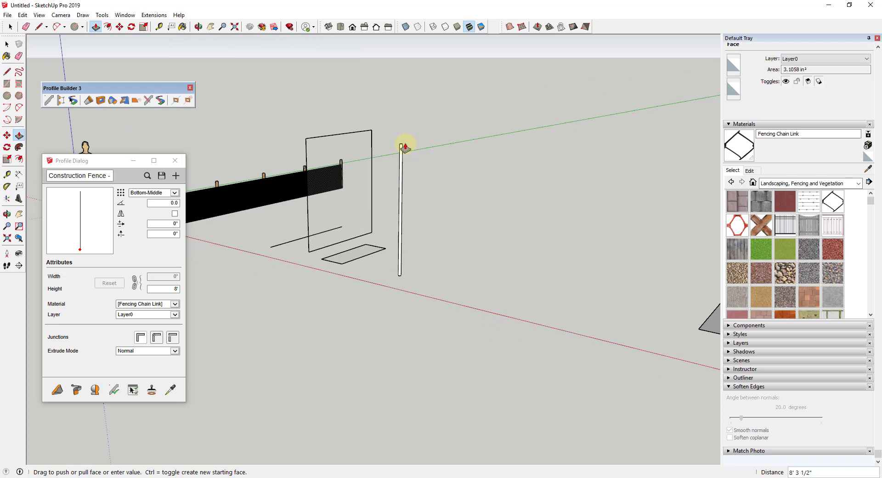
left_click(305, 142)
key("space")
Draw a 2' long rectangle on the ground plane, centred on the bottom circle of the post
scroll(397, 187, "up", 2)
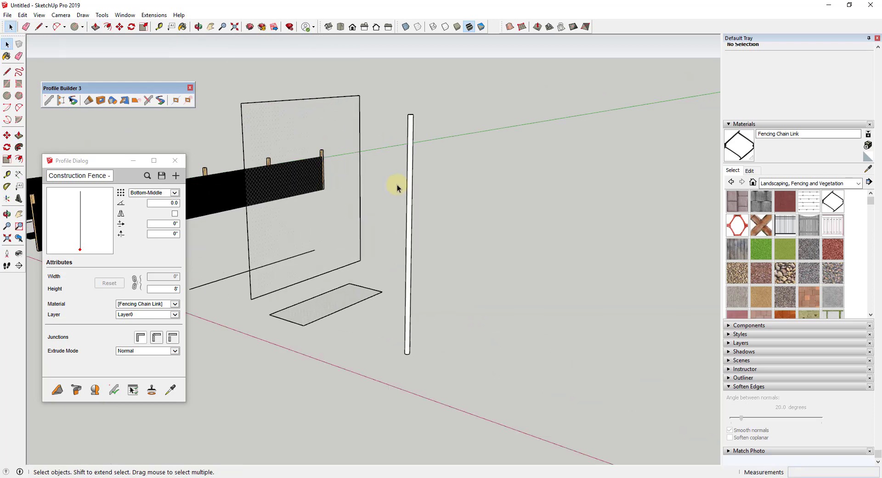
scroll(418, 370, "up", 5)
key("r")
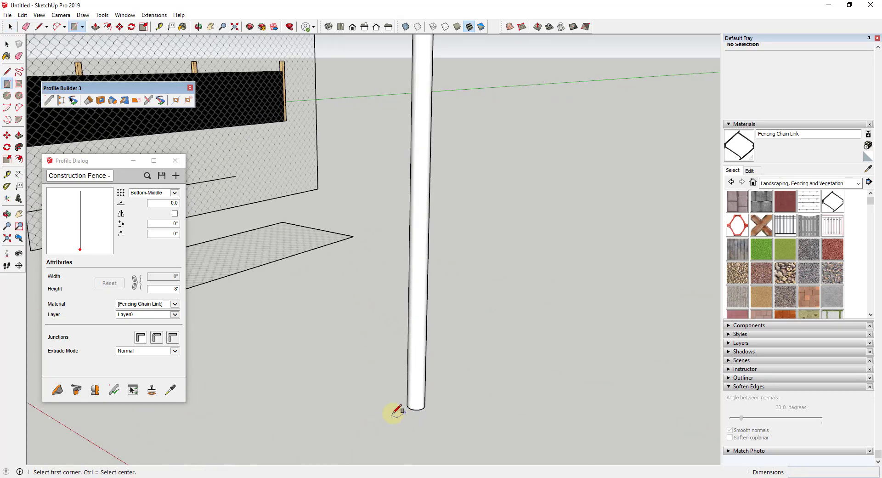
key("space")
middle_click_drag(415, 412, 434, 307)
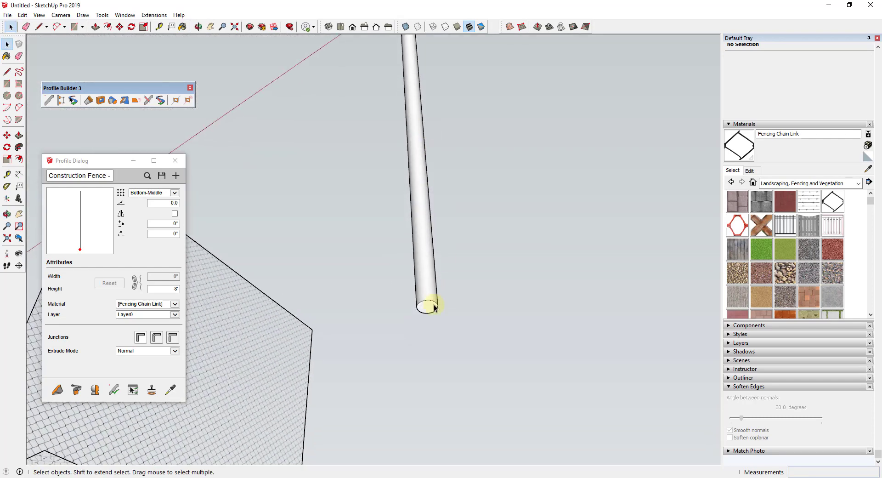
key("c")
key("r")
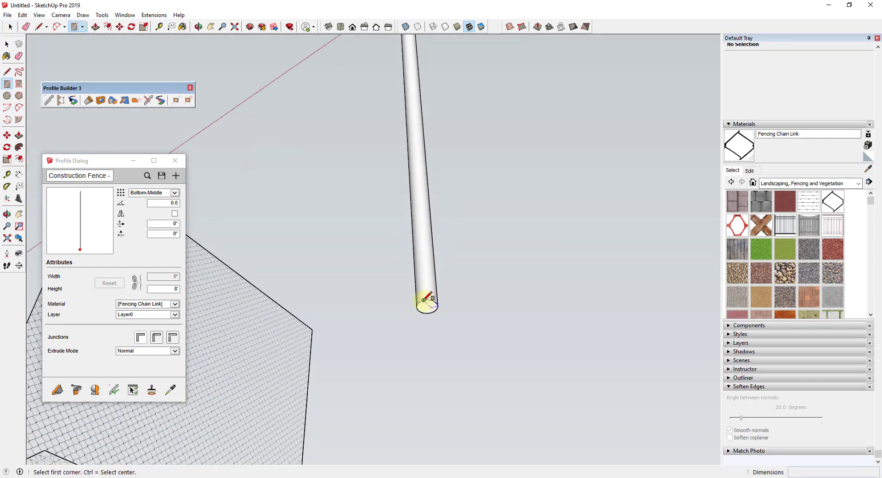
key("ctrl")
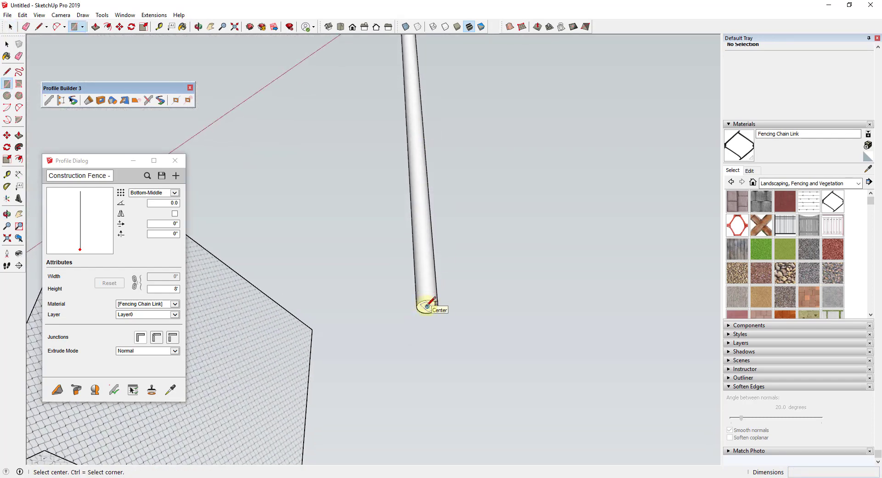
key("ctrl")
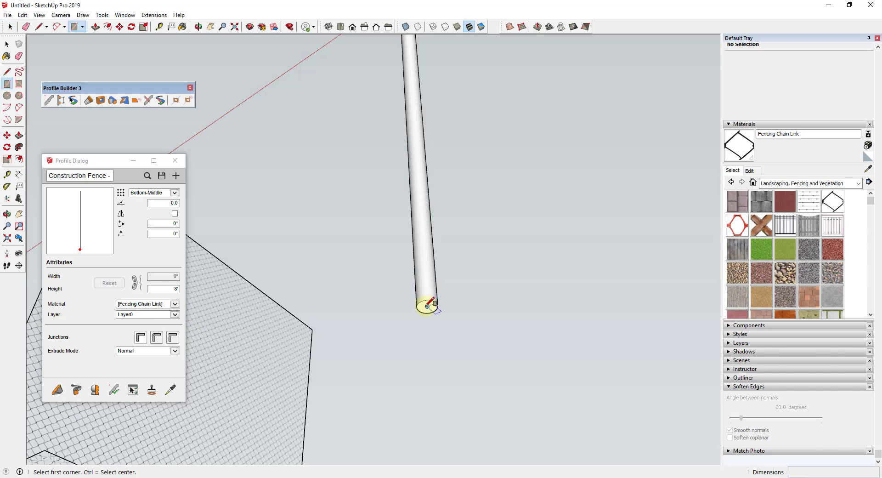
scroll(428, 305, "up", 3)
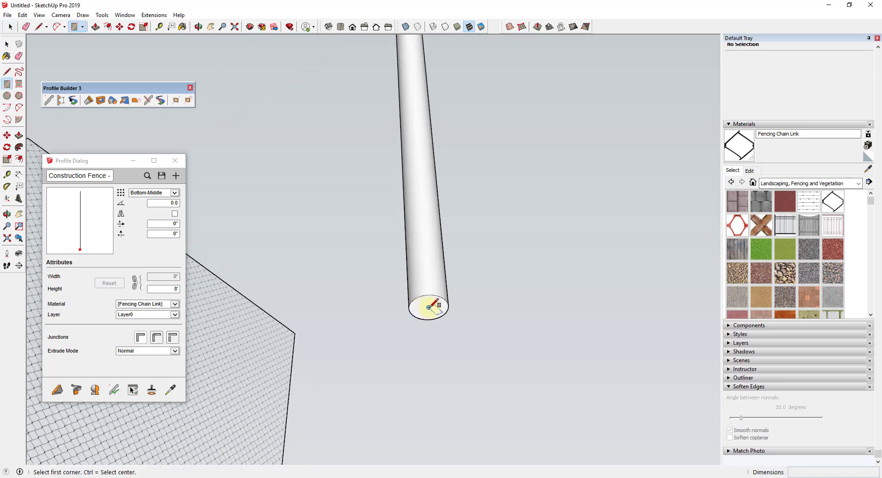
key("ctrl")
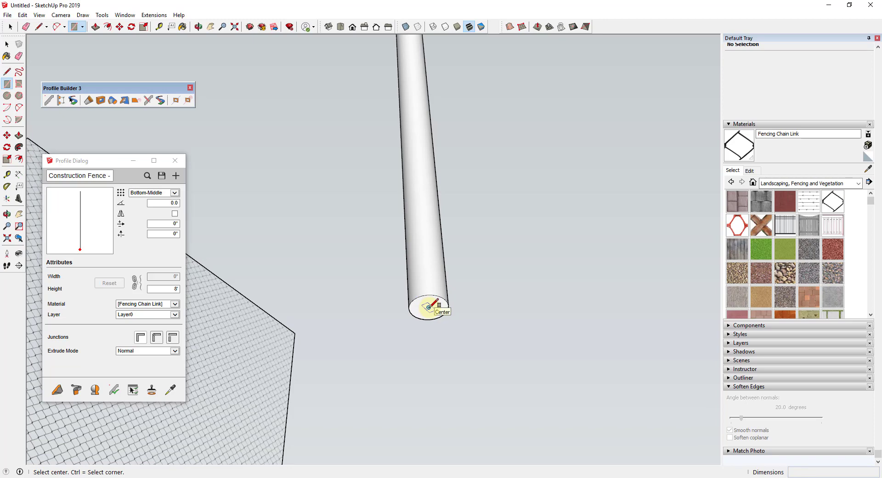
left_click(428, 307)
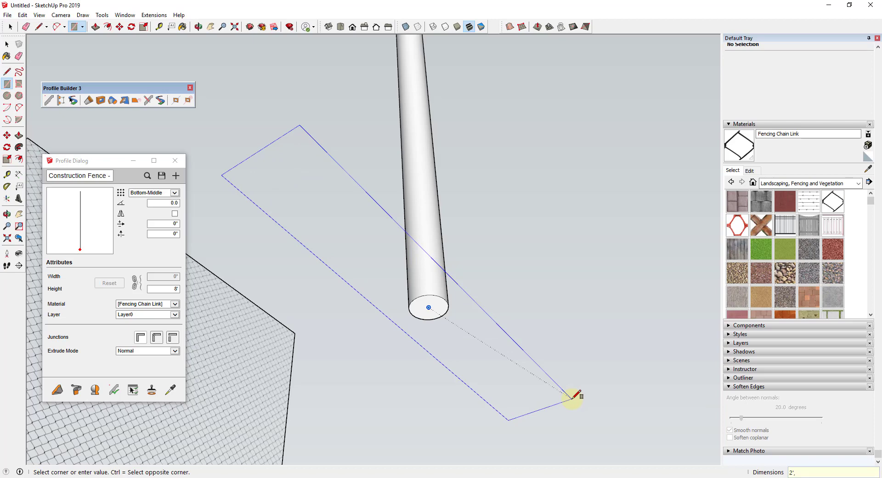
left_click(573, 396)
key("space")
Extrude the rectangle around the foot of the post into a base plate about 3/4" thick
scroll(498, 295, "down", 3)
middle_click_drag(499, 295, 455, 332)
key("p")
left_click(436, 360)
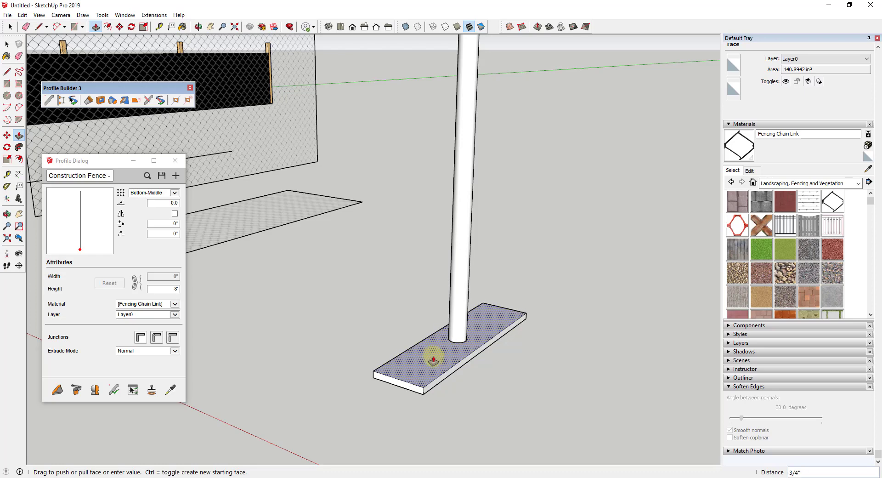
left_click(433, 360)
Make the post and its base plate a component named Construction Fence Post
middle_click_drag(430, 358, 464, 239)
key("space")
scroll(473, 348, "down", 5)
left_click_drag(444, 128, 540, 378)
right_click(476, 252)
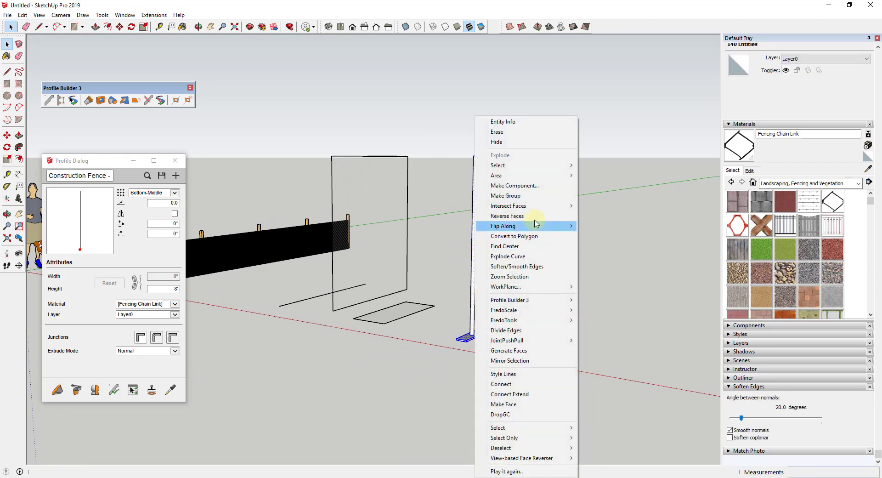
left_click(505, 185)
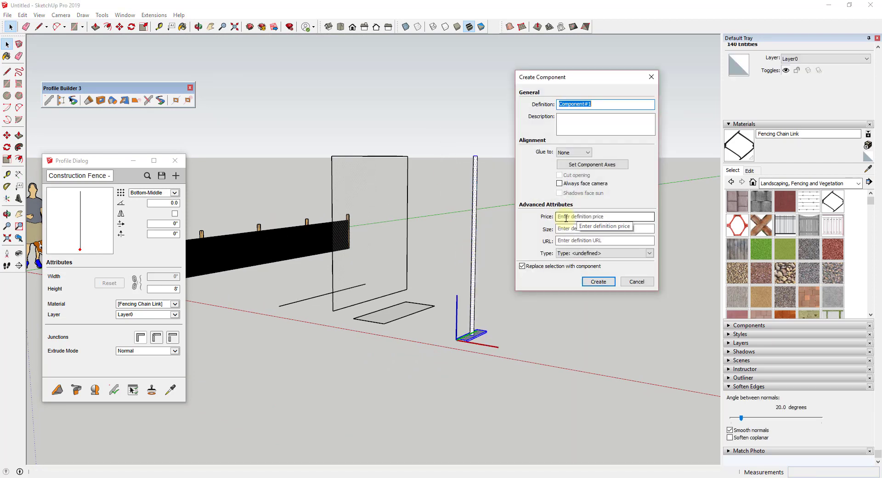
type("Construction Fence Pos")
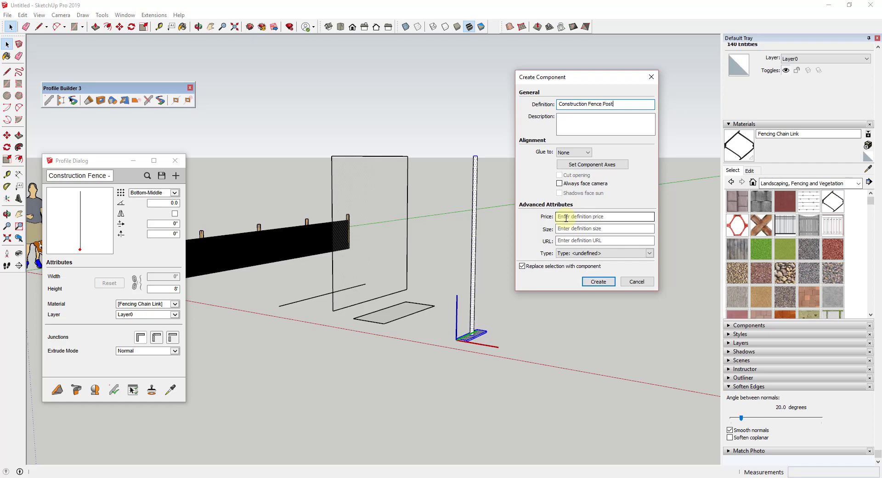
key("Return")
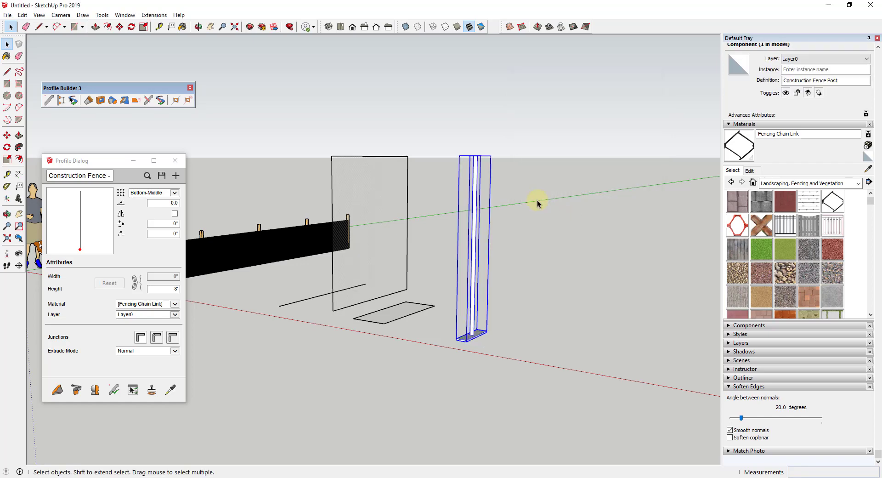
Create a new Profile Builder assembly named Construction Fence -Chain Link
middle_click_drag(536, 199, 504, 252)
scroll(546, 280, "up", 3)
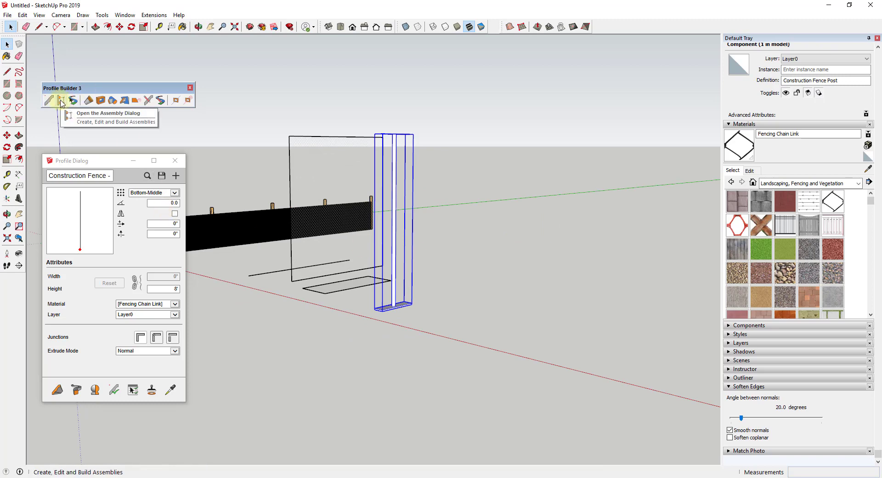
left_click(60, 100)
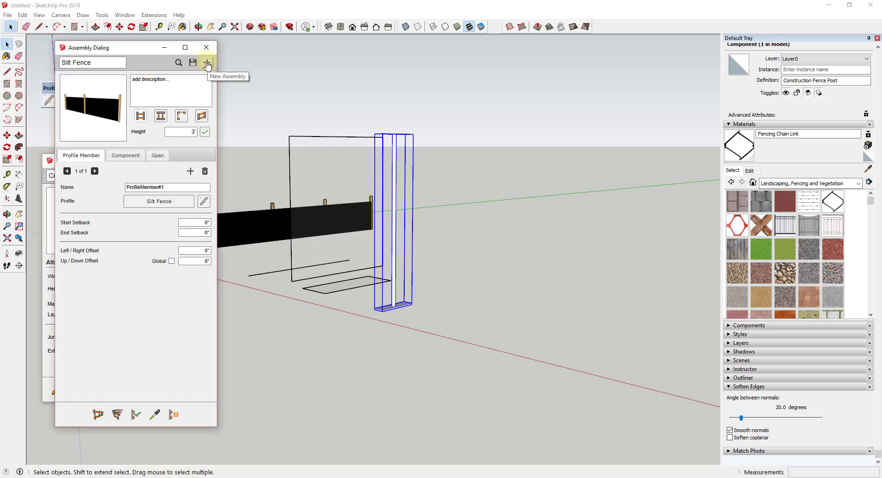
left_click(208, 64)
triple_click(112, 62)
type("C")
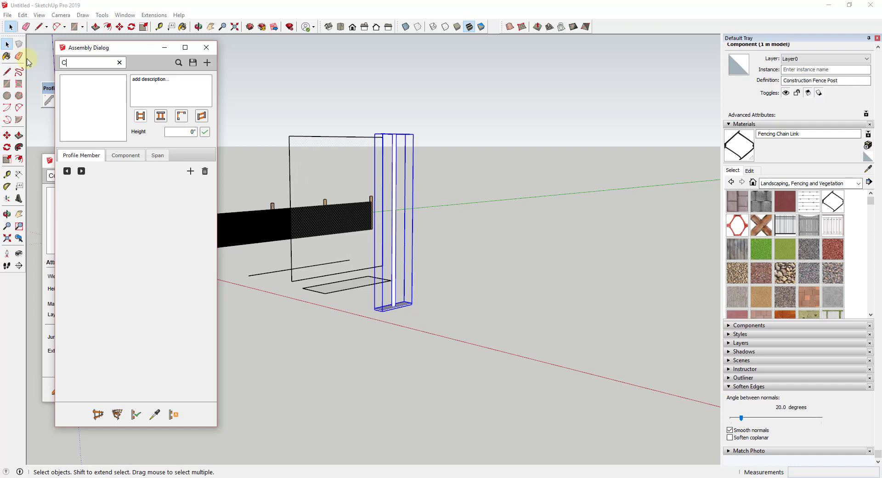
type("onstruction Fence - Ca")
type("ain Link")
Add a profile member to the assembly, using the upright chain-link panel in the model as its profile
left_click(190, 171)
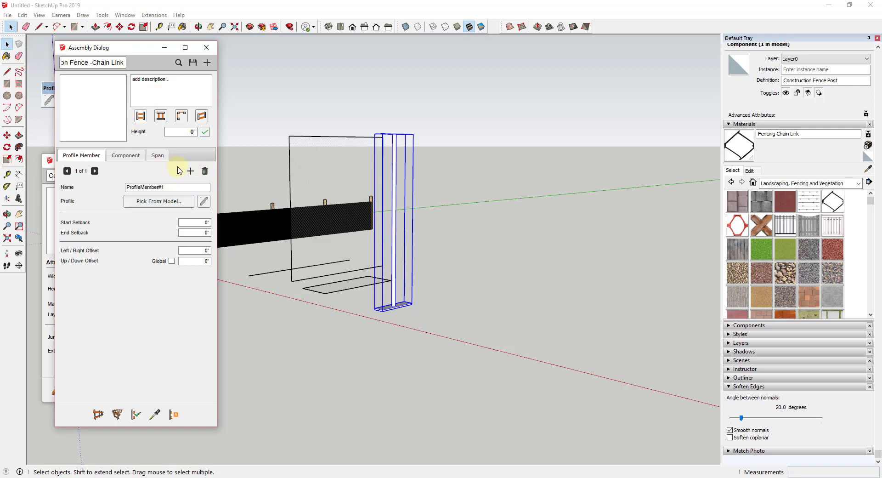
left_click(177, 203)
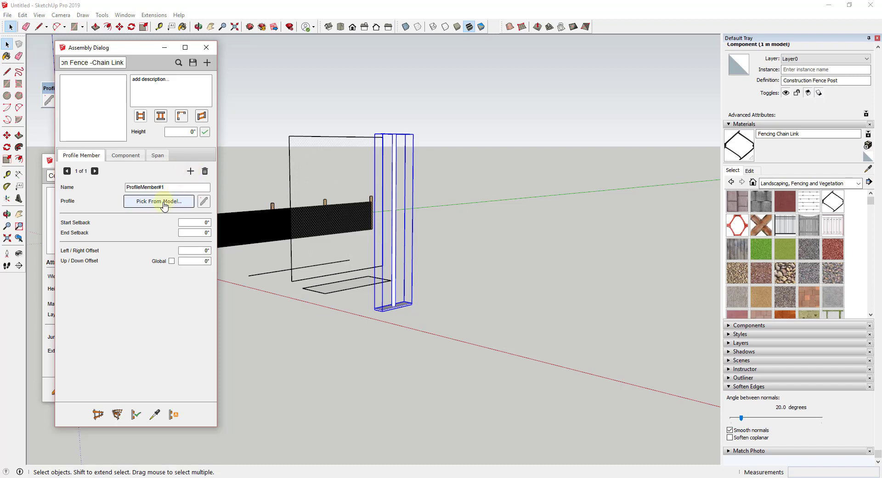
left_click(347, 168)
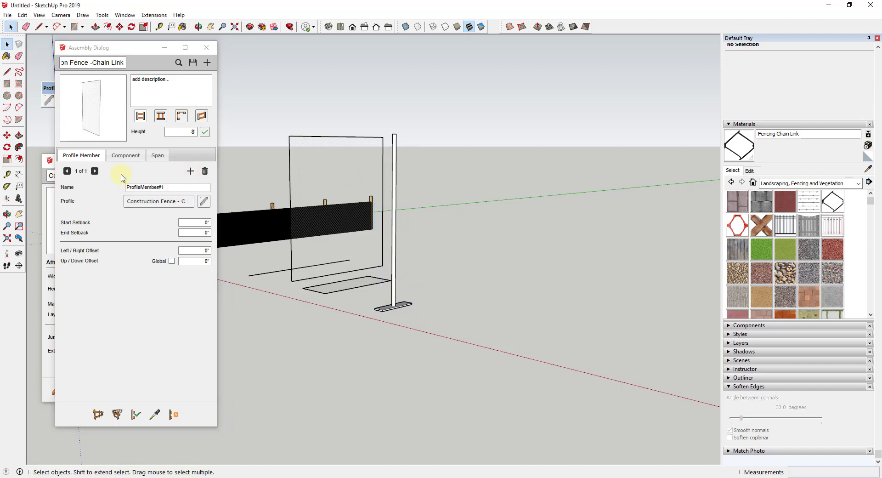
Add a component to the assembly, using the Construction Fence Post in the model
left_click(121, 157)
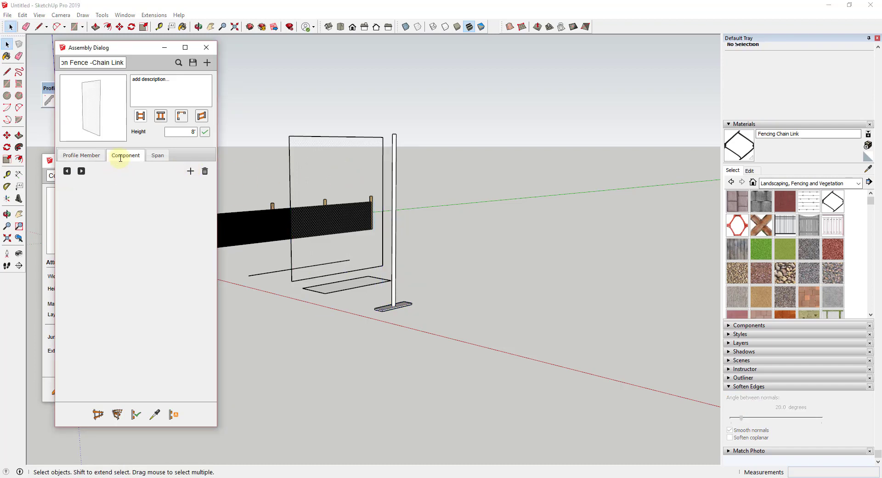
left_click(190, 171)
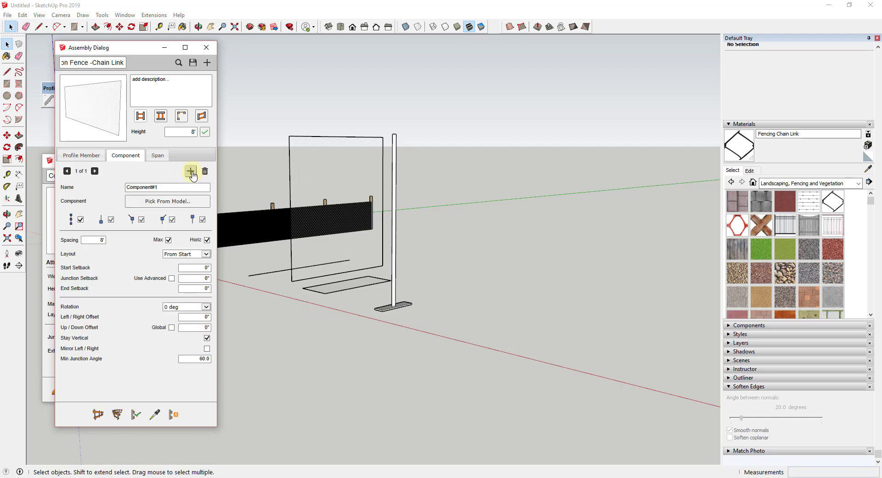
left_click(180, 202)
left_click(394, 303)
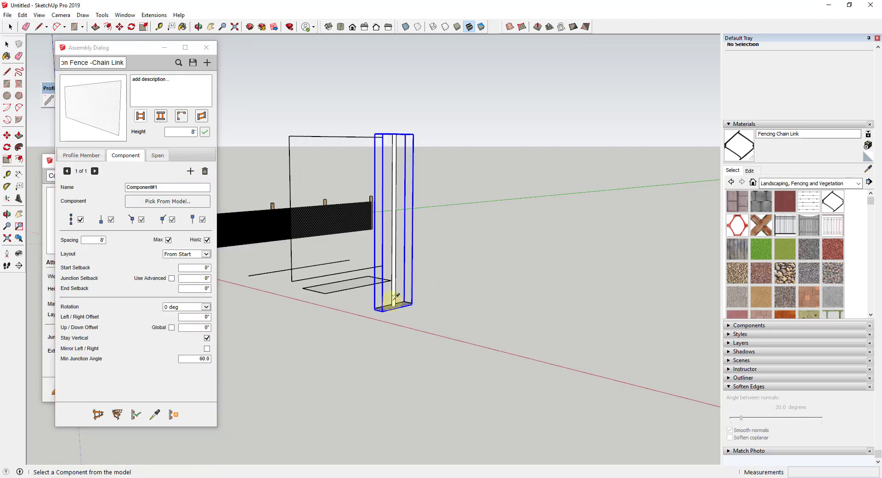
Build a straight test run of the chain-link assembly on open ground beside the original post, parallel to the green axis
middle_click_drag(437, 270, 386, 283)
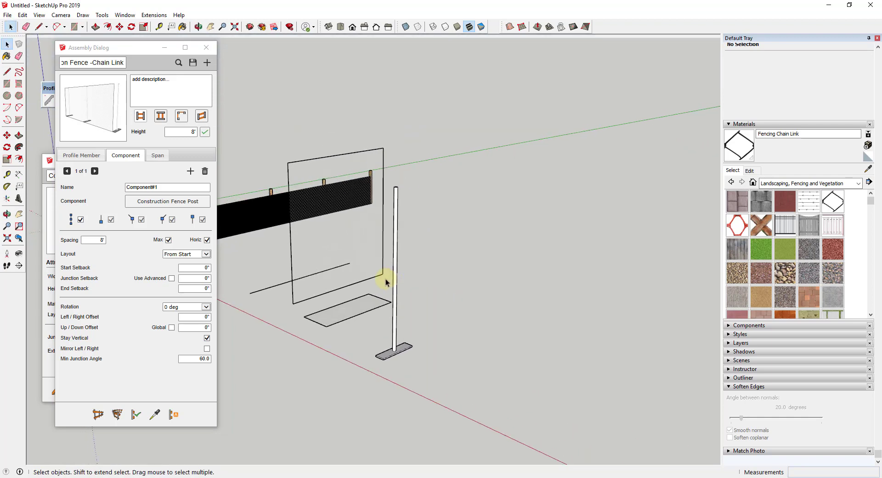
left_click(97, 414)
left_click(467, 409)
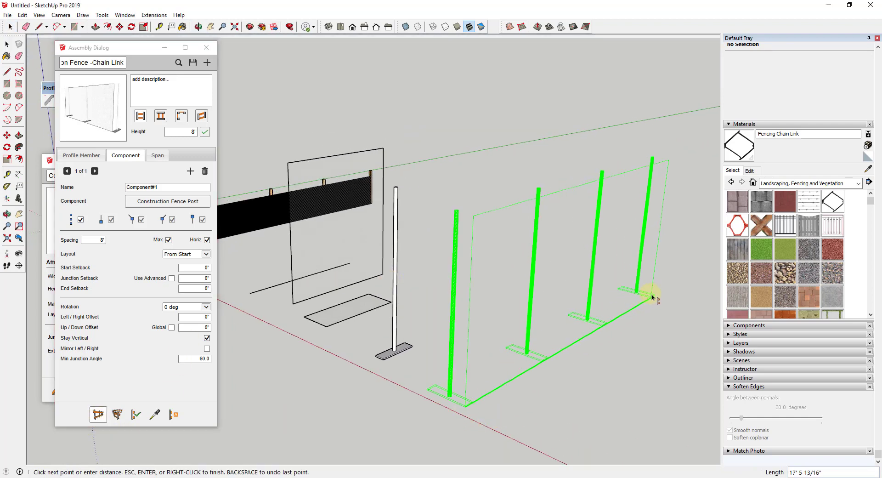
left_click(666, 290)
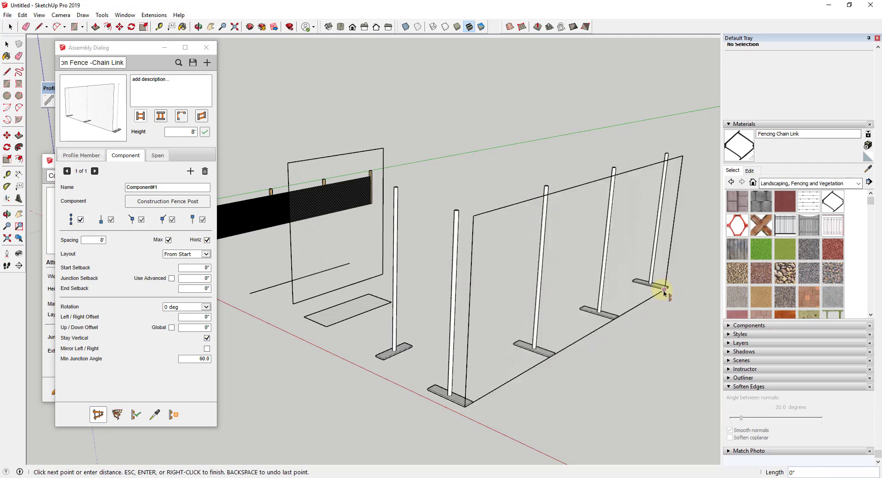
scroll(664, 290, "up", 6)
key("Return")
scroll(582, 290, "down", 5)
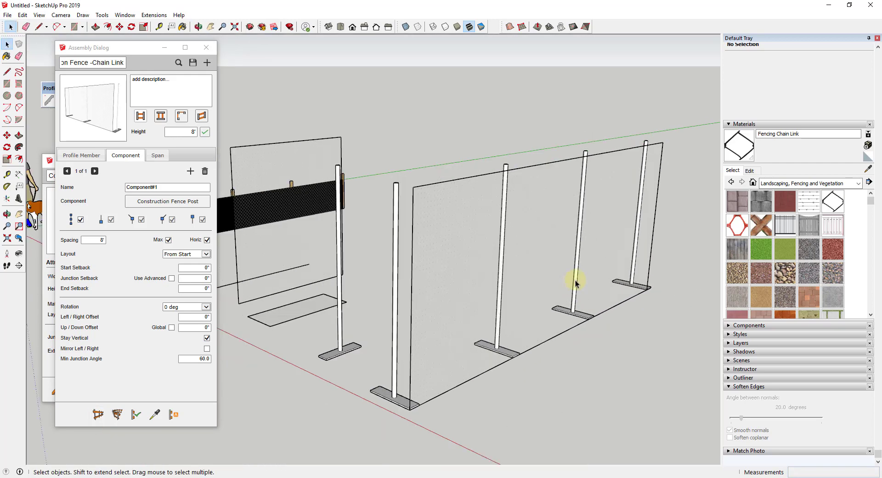
Examine how the posts and base plates line up with the chain-link panel along the built fence
middle_click_drag(475, 240, 488, 235)
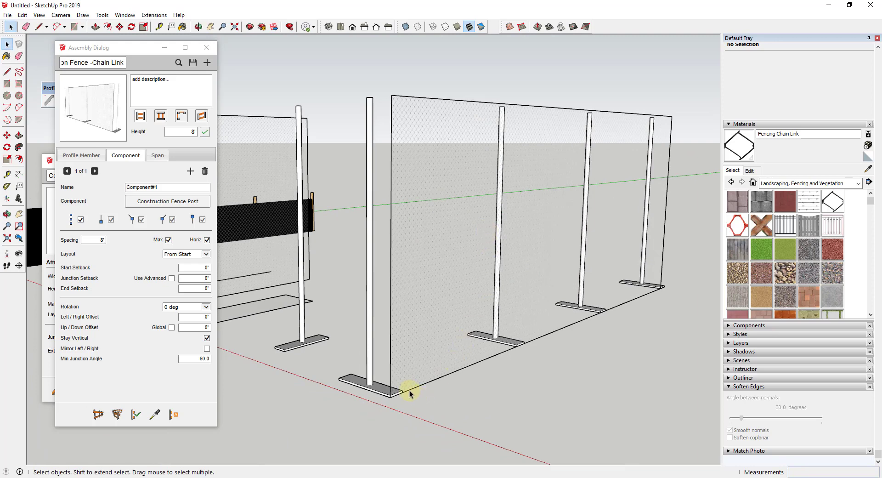
scroll(394, 385, "up", 2)
scroll(448, 297, "down", 3)
scroll(409, 199, "up", 3)
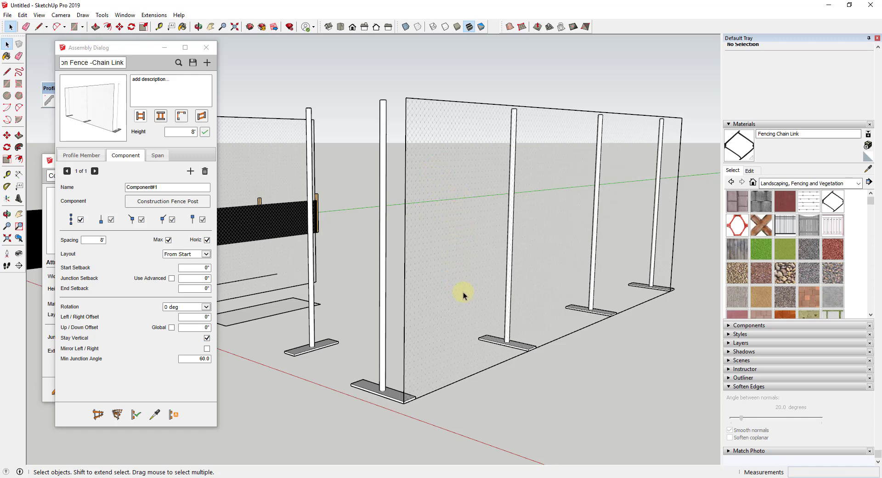
scroll(490, 279, "down", 3)
middle_click_drag(514, 267, 459, 232)
scroll(435, 260, "up", 4)
scroll(434, 260, "up", 3)
scroll(439, 253, "down", 3)
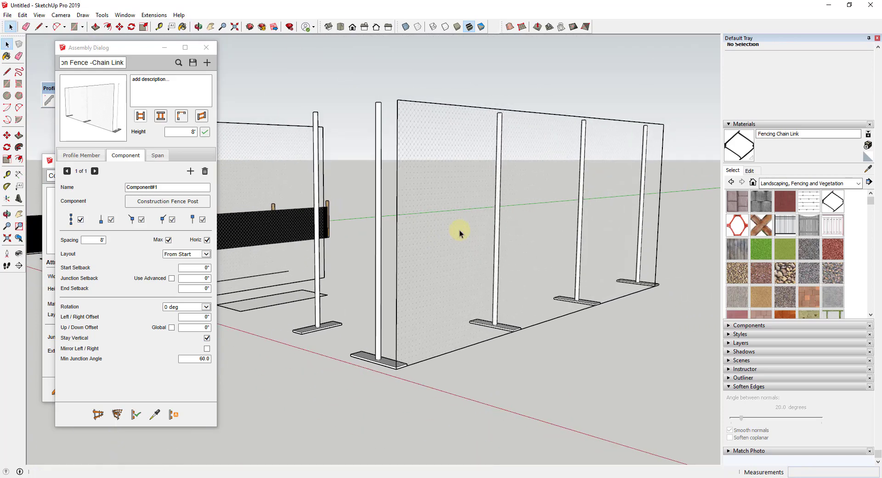
Show the profile member's offset settings and measure from the first post to the chain-link end of its base plate
left_click(68, 155)
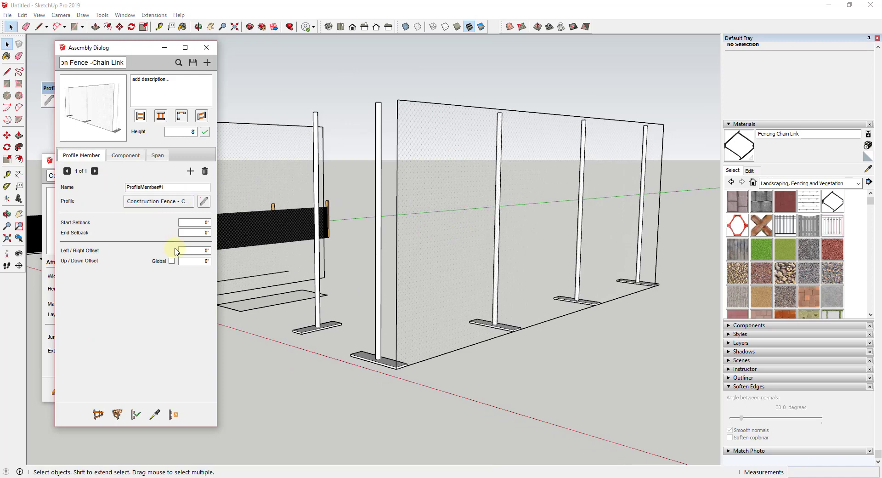
scroll(339, 330, "up", 6)
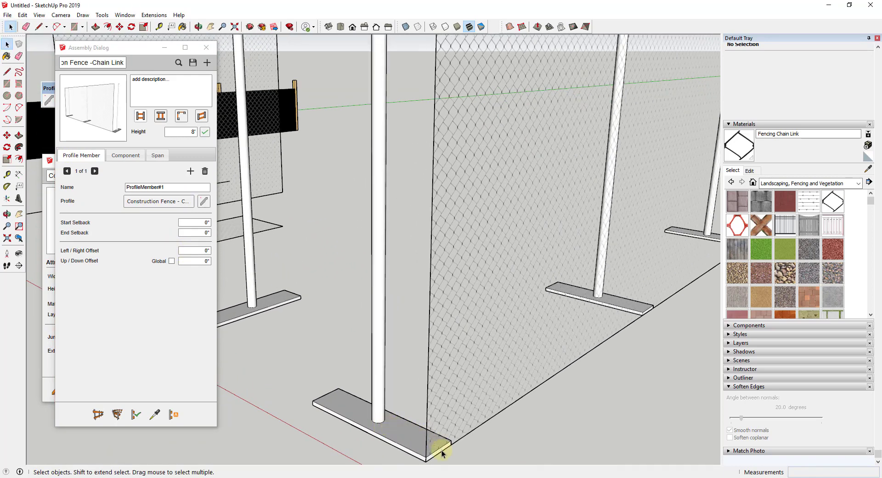
left_click(159, 26)
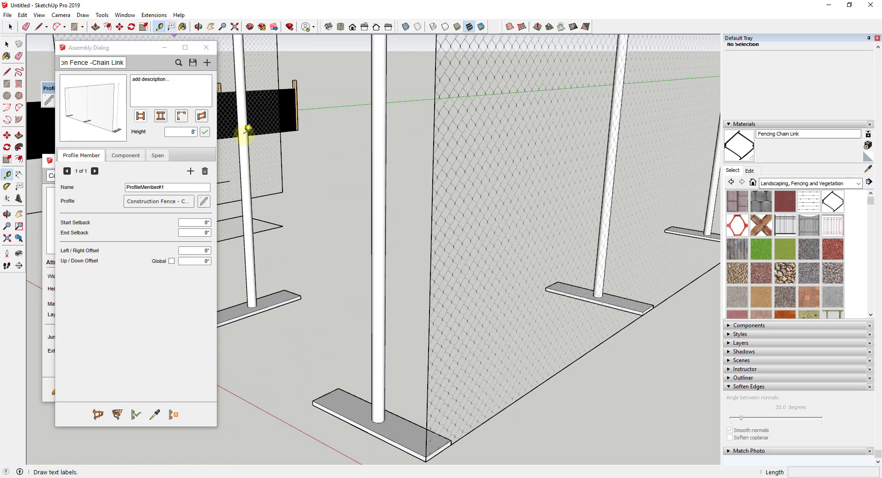
left_click(384, 421)
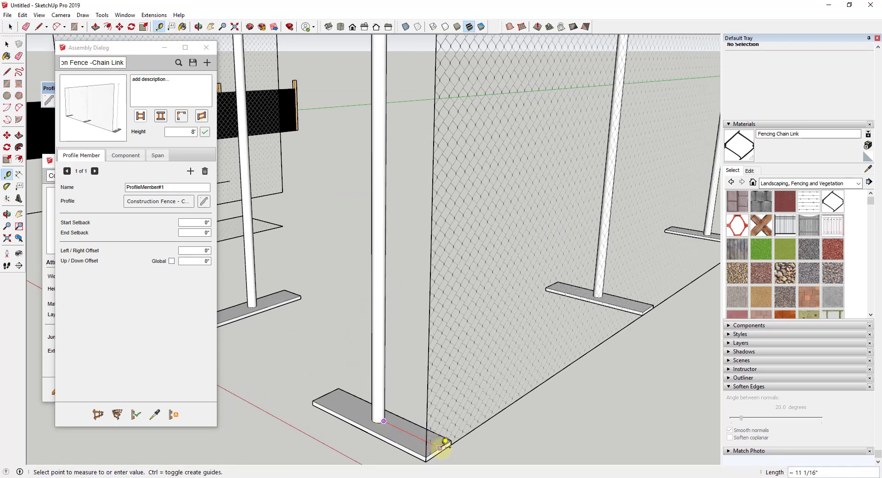
key("space")
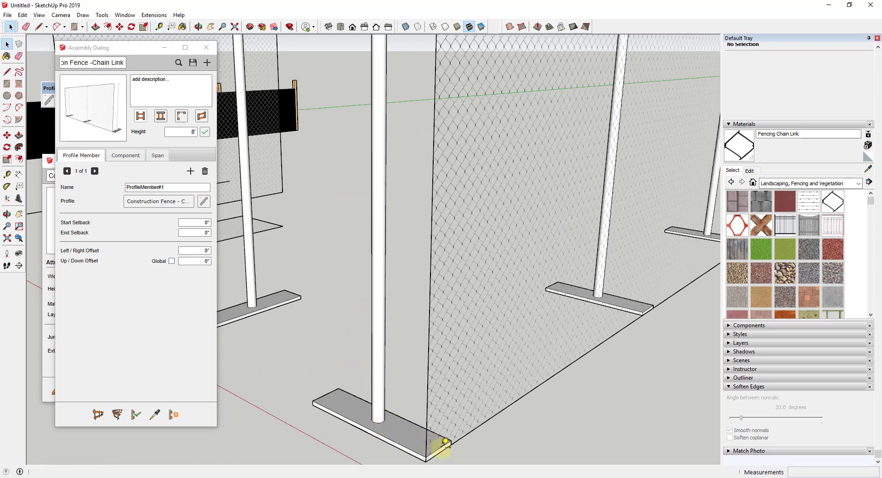
Set the chain-link profile member's left/right offset to -11" and apply the change to the straight test fence
double_click(187, 253)
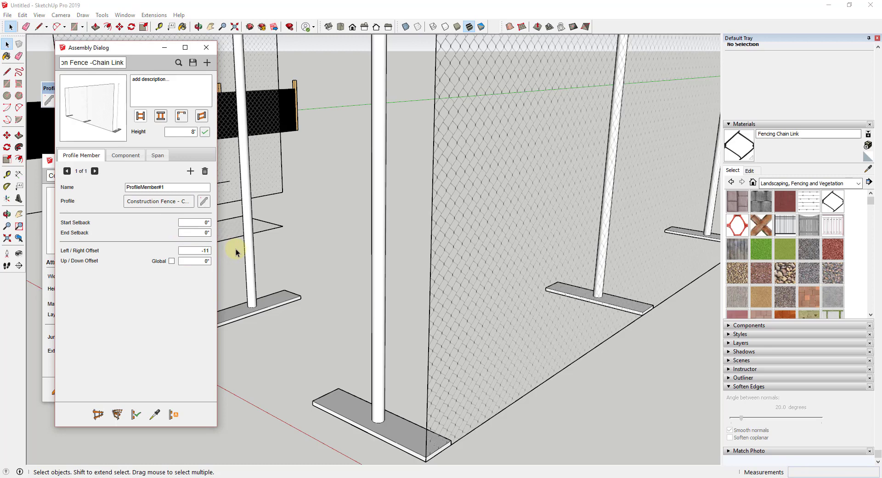
key("Tab")
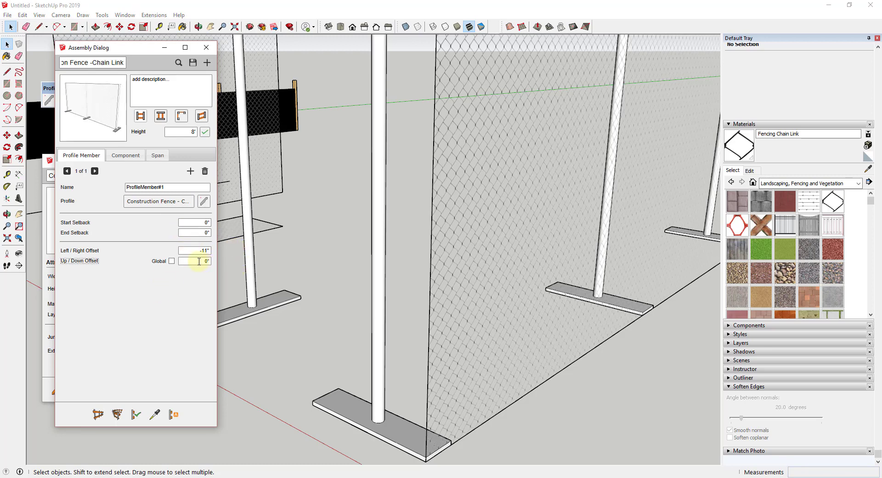
left_click(463, 256)
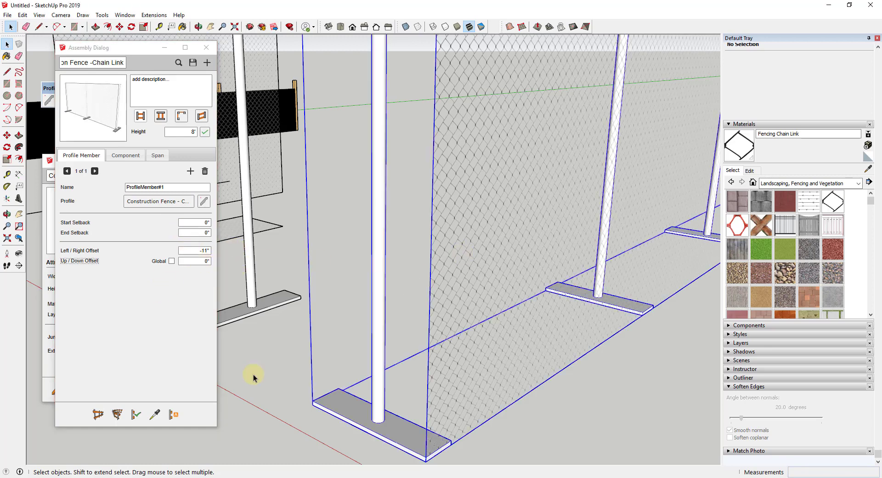
left_click(137, 415)
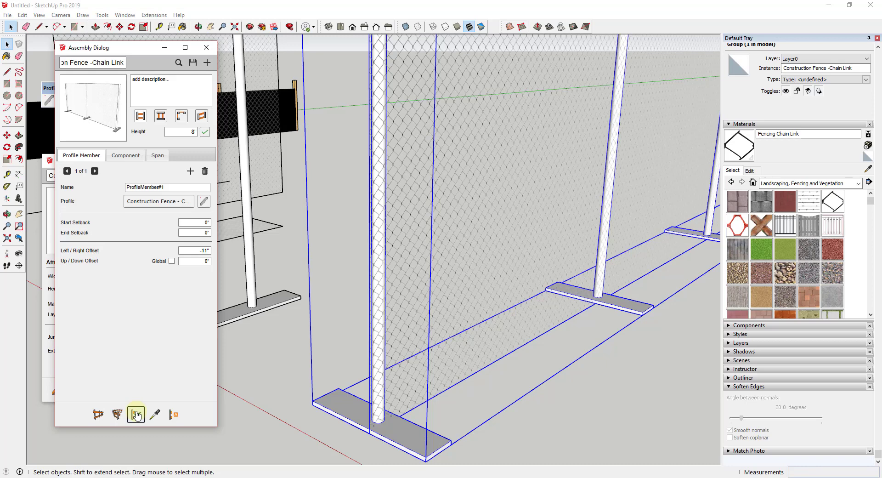
left_click(362, 292)
Examine how the chain-link panel lines up with the posts along the straight test fence
middle_click_drag(373, 315, 518, 172)
scroll(518, 171, "up", 3)
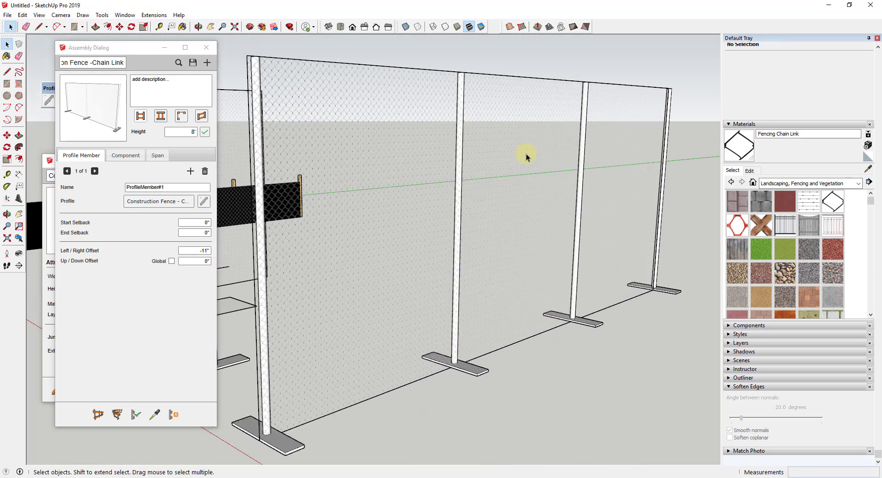
scroll(424, 256, "down", 3)
scroll(314, 409, "up", 4)
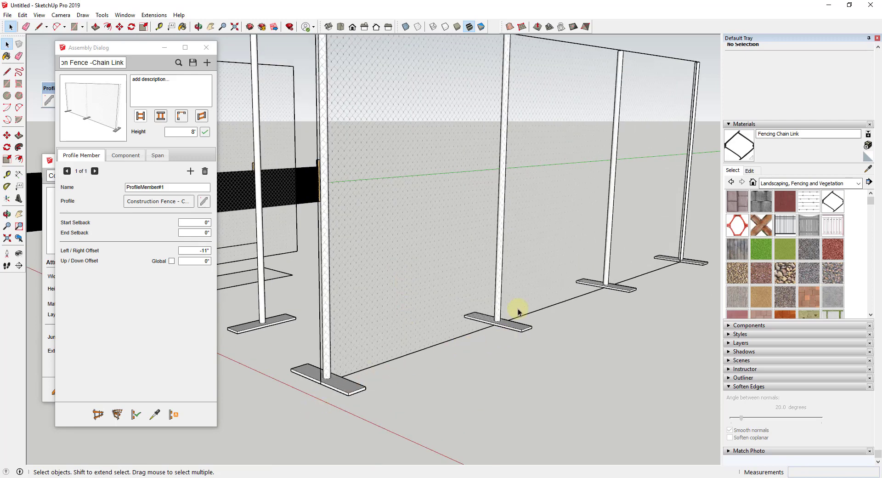
scroll(482, 309, "down", 3)
scroll(516, 171, "up", 2)
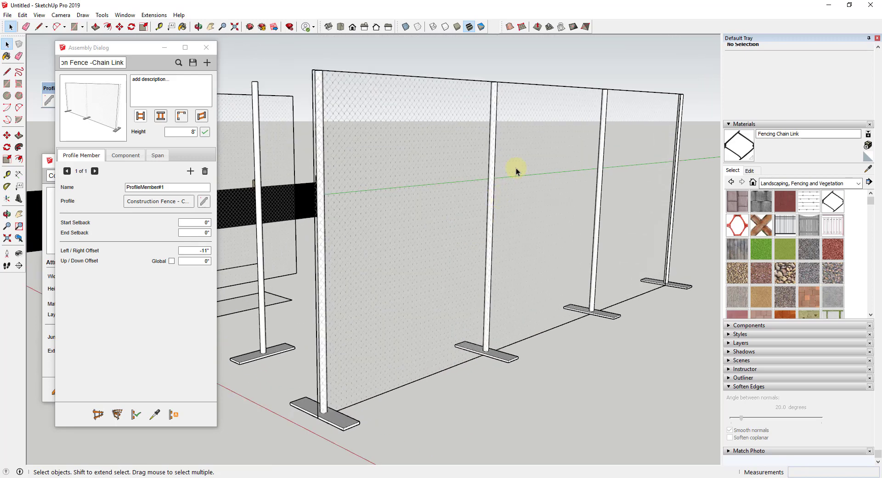
scroll(453, 233, "down", 3)
scroll(490, 219, "up", 1)
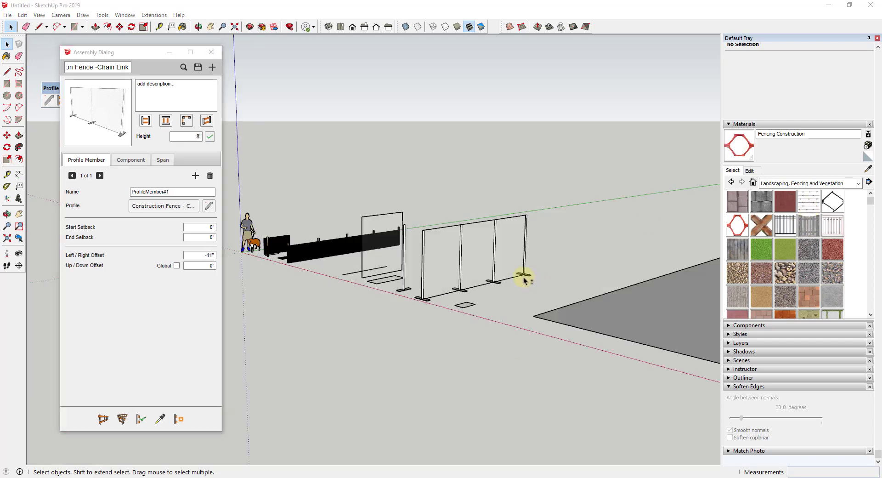
Draw a rectangle about 107' by 62' on the site ground inside the silt fence loop
middle_click_drag(523, 278, 372, 232)
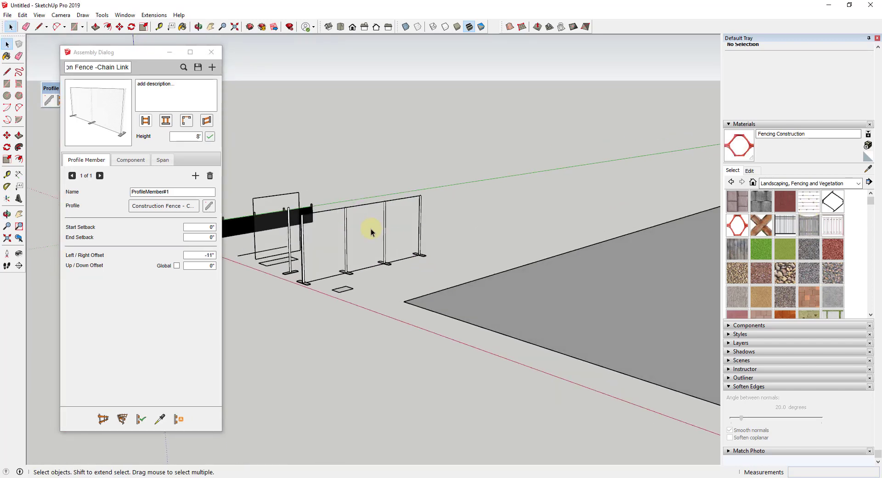
scroll(372, 232, "up", 3)
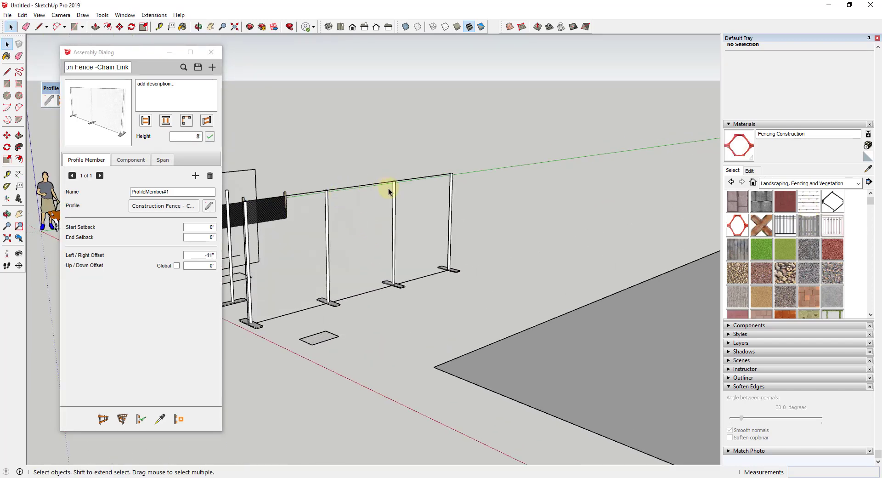
scroll(401, 200, "down", 3)
scroll(558, 230, "down", 3)
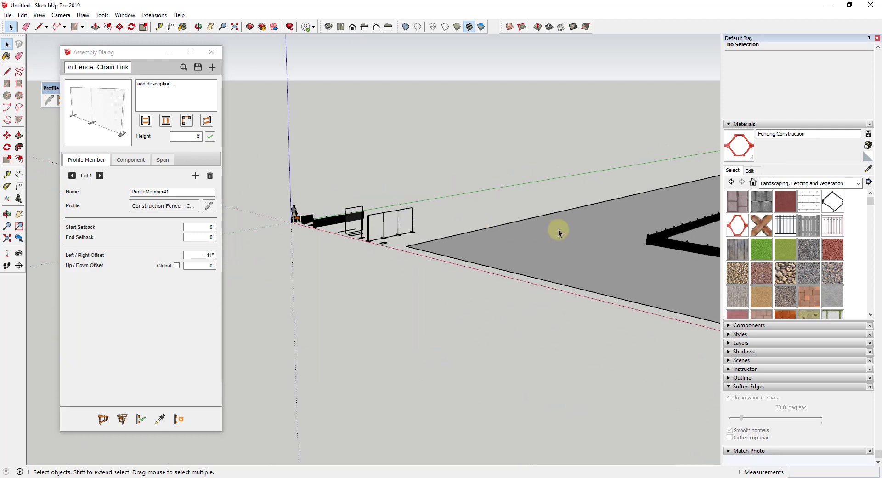
middle_click_drag(557, 231, 556, 299)
scroll(527, 271, "down", 3)
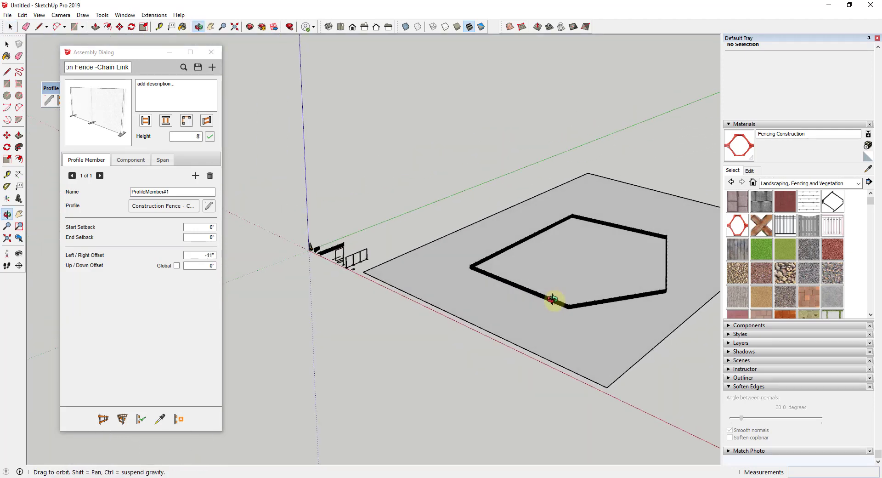
scroll(656, 236, "up", 3)
scroll(493, 238, "up", 2)
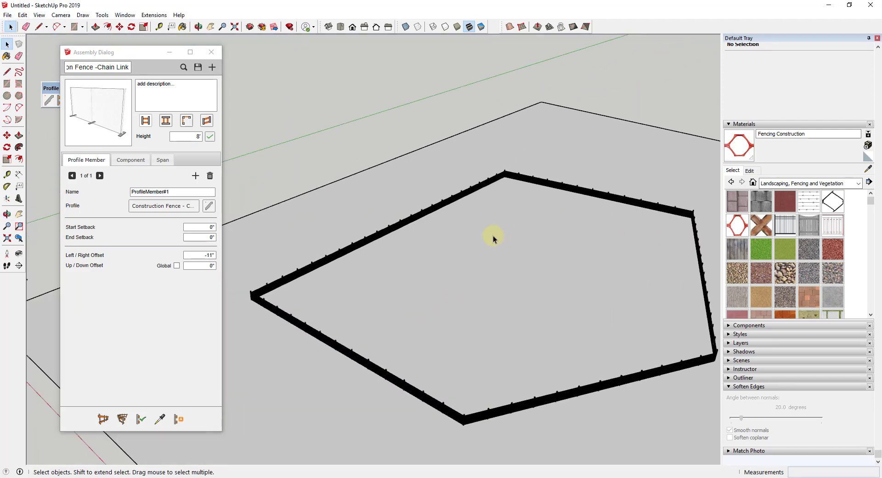
key("r")
left_click(504, 186)
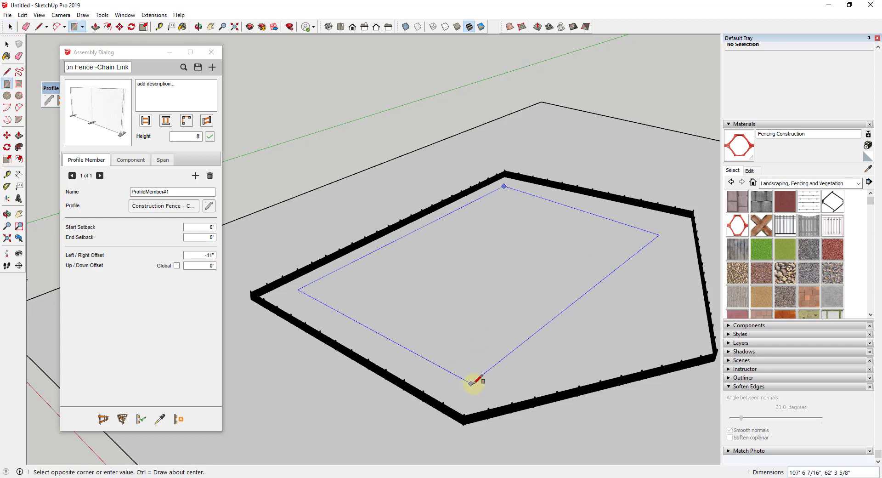
left_click(474, 378)
key("space")
Build the chain-link fence assembly along the rectangle's four edges, leaving its face out of the path selection
left_click(490, 273)
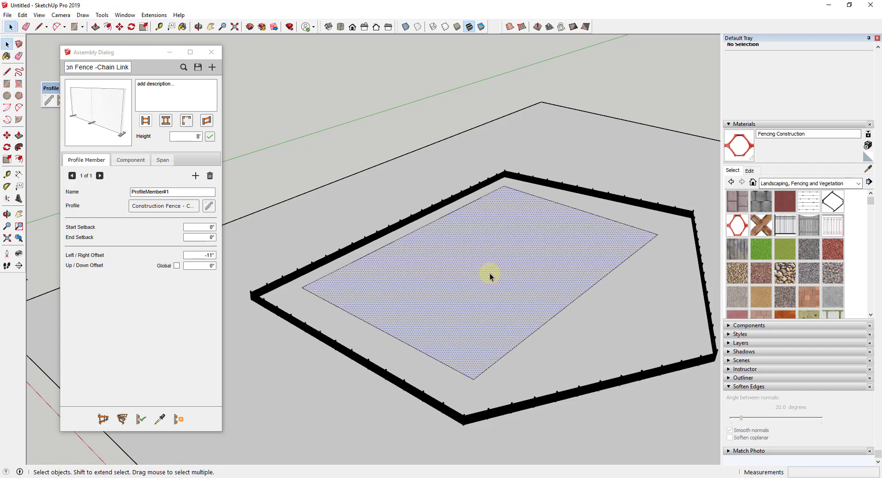
double_click(490, 274)
left_click(490, 275, "shift")
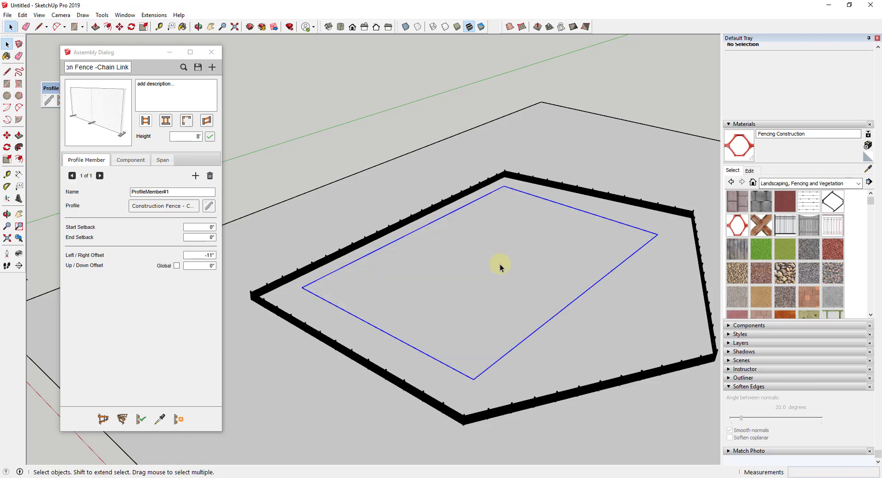
left_click(121, 418)
Select the rectangular fence, show the assembly's component settings, and examine the corner post's position against the chain-link corner
scroll(515, 255, "up", 5)
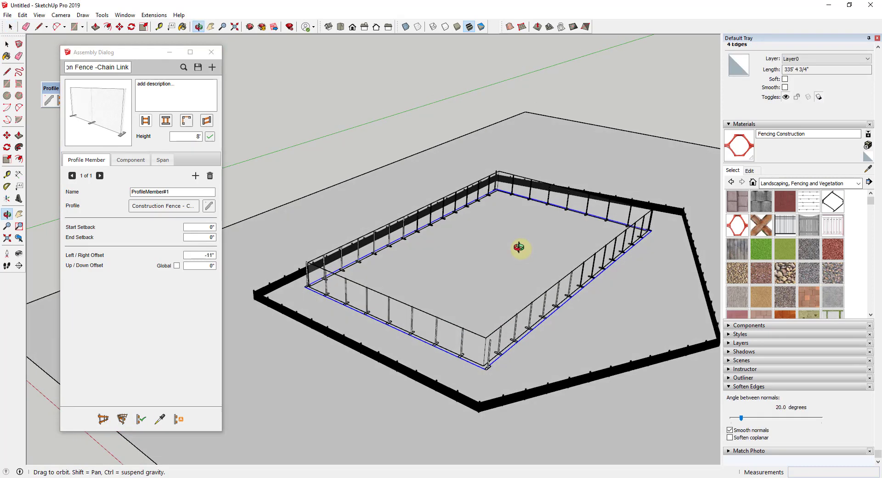
scroll(505, 252, "down", 2)
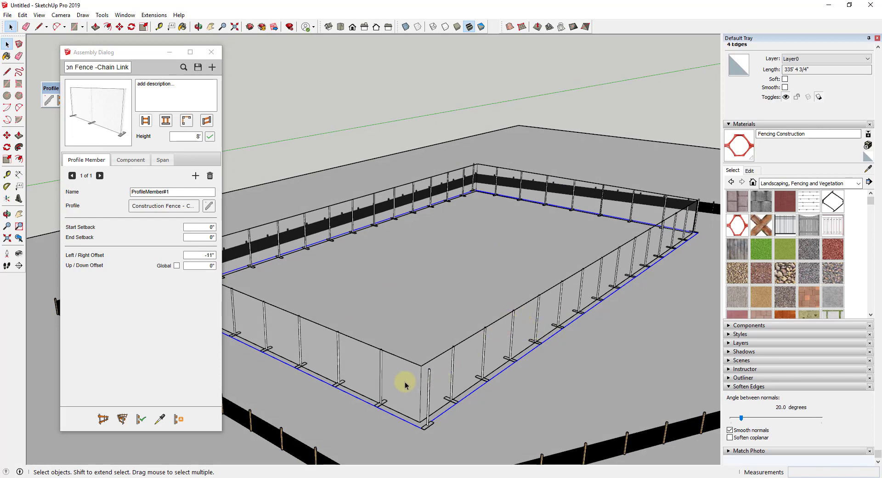
scroll(399, 385, "down", 1)
scroll(404, 385, "down", 3)
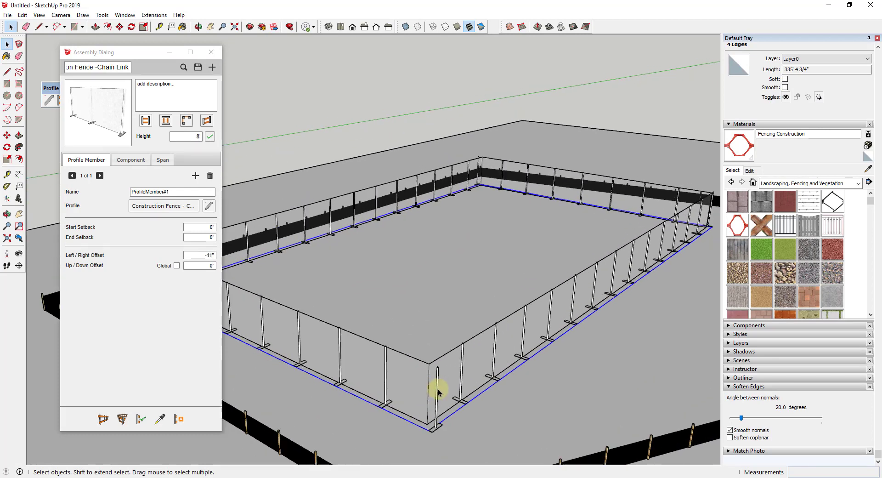
left_click(441, 408)
scroll(449, 326, "up", 2)
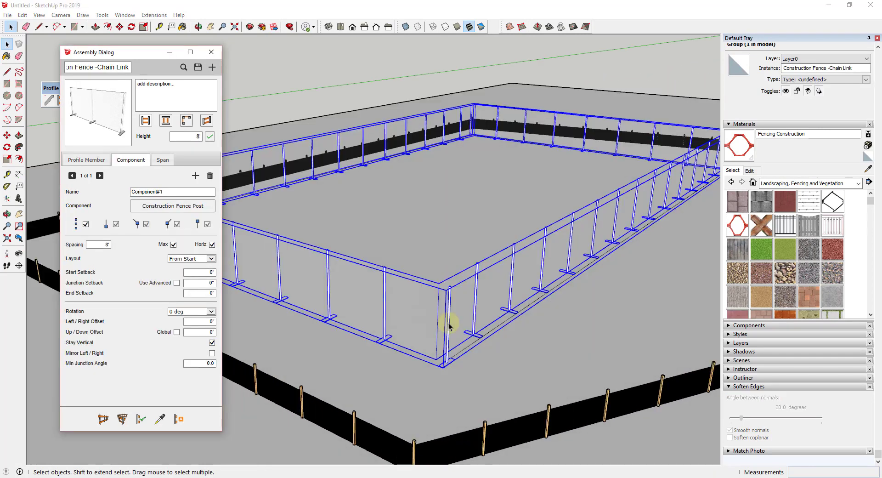
middle_click_drag(473, 288, 454, 341)
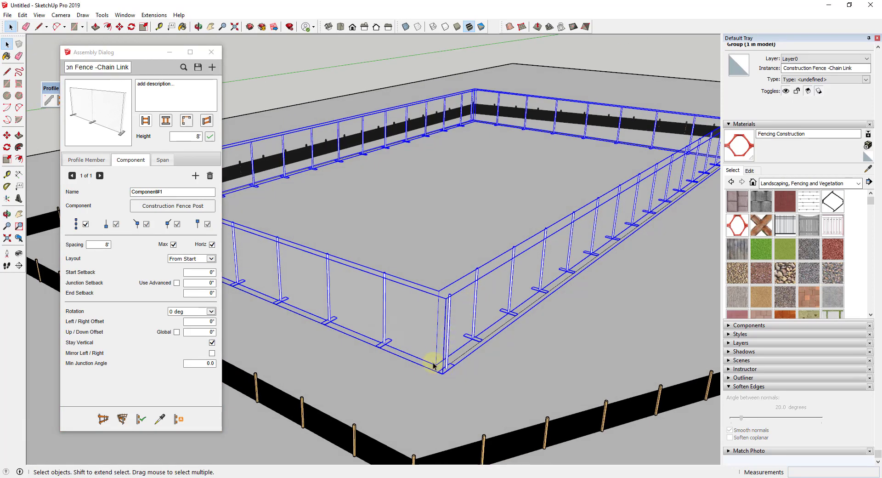
scroll(429, 357, "down", 3)
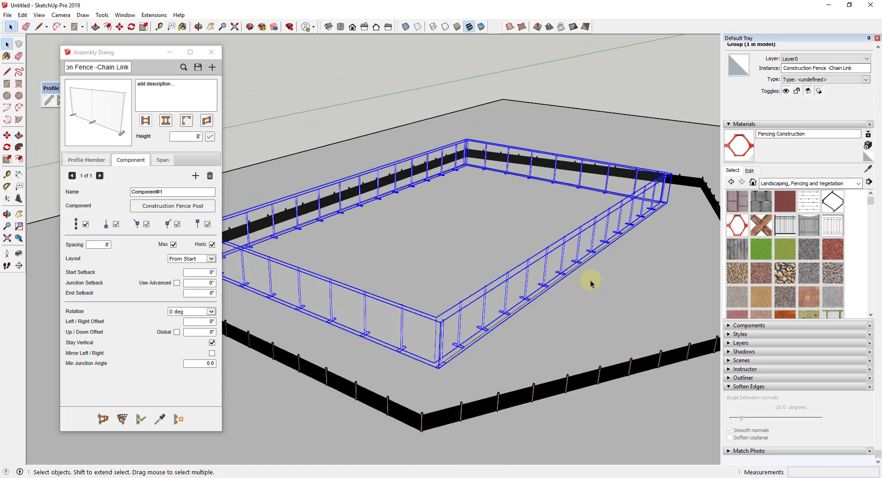
middle_click_drag(587, 281, 636, 338)
scroll(636, 339, "up", 5)
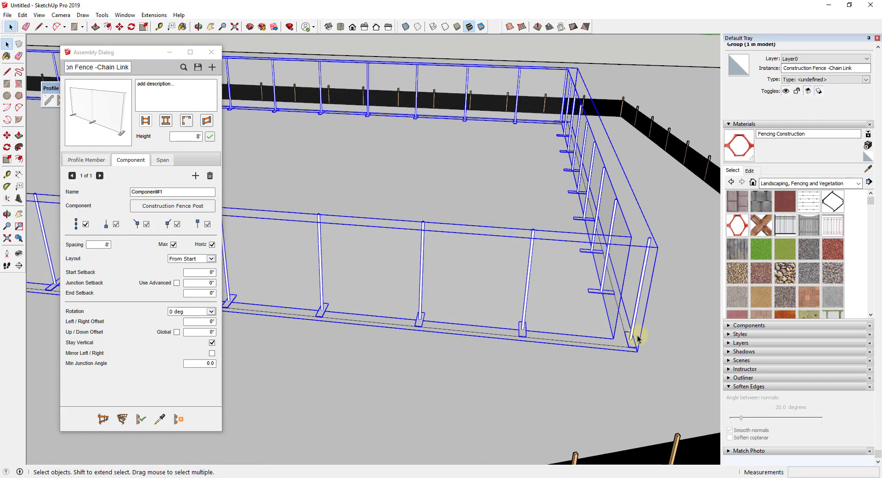
scroll(632, 343, "up", 5)
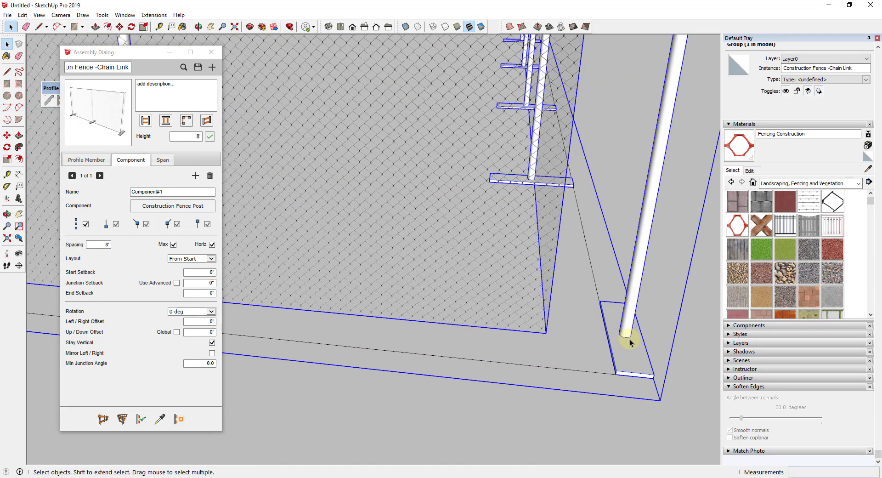
Measure from the chain-link's bottom corner to the corner post and its base plate
left_click(159, 29)
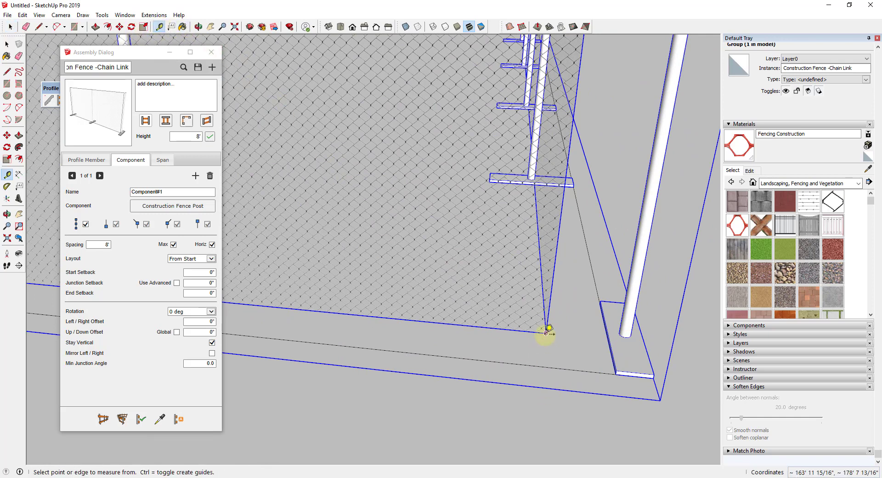
left_click(546, 332)
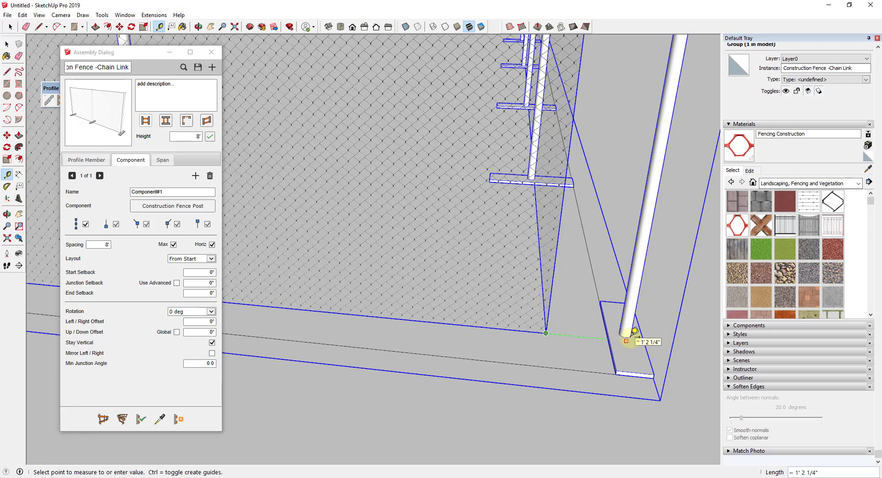
scroll(600, 313, "down", 2)
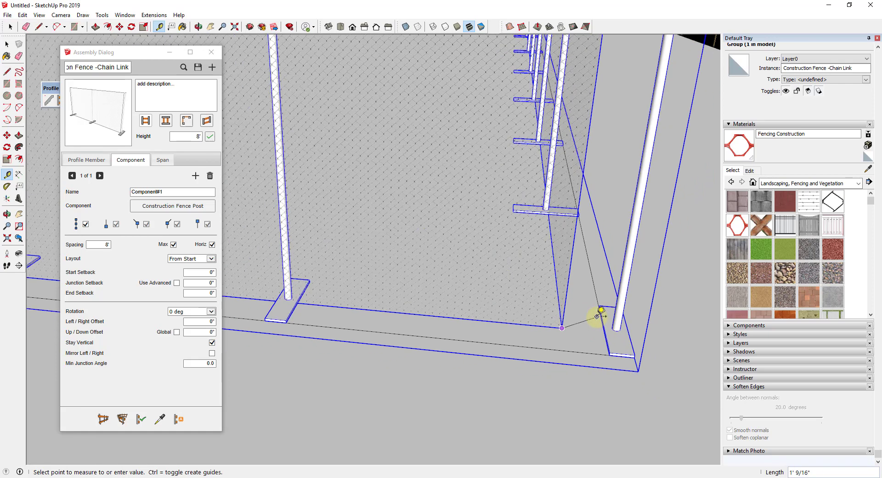
left_click(600, 312)
scroll(585, 322, "down", 2)
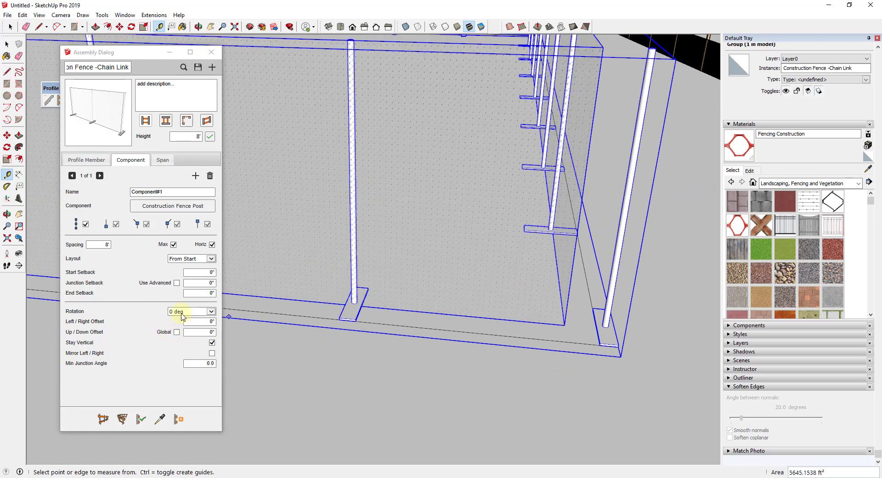
Set the fence post component's junction setback to -1' 2" and apply it to the rectangular chain-link fence
mouse_move(91, 286)
scroll(561, 329, "down", 2)
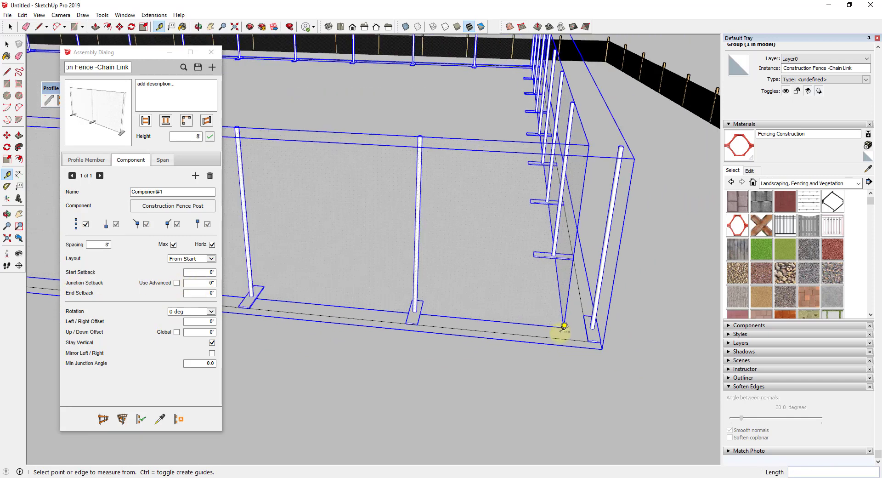
scroll(574, 232, "down", 1)
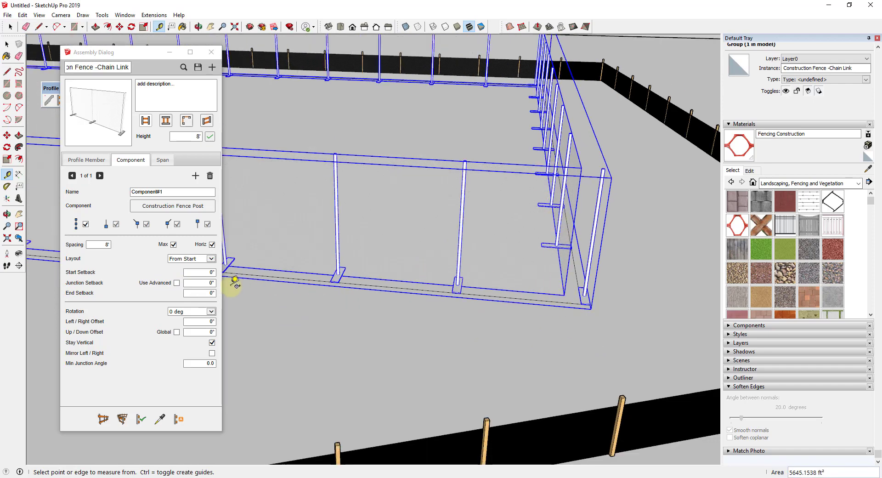
left_click(189, 284)
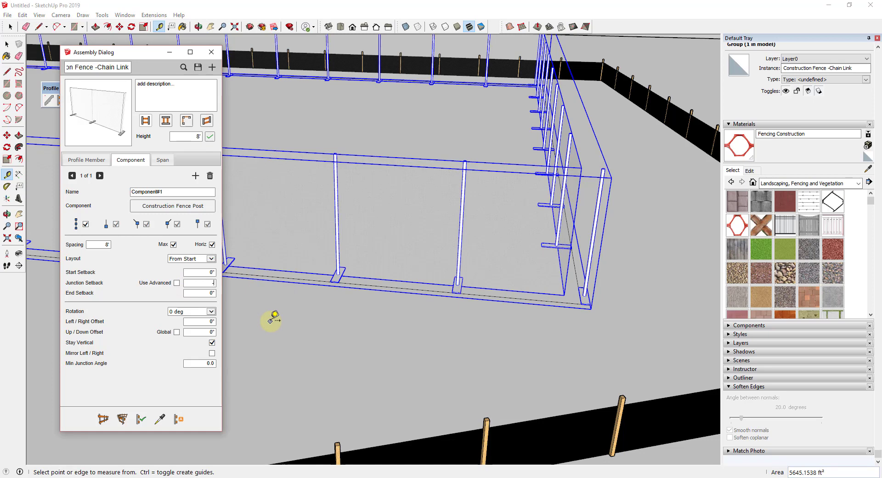
key("Tab")
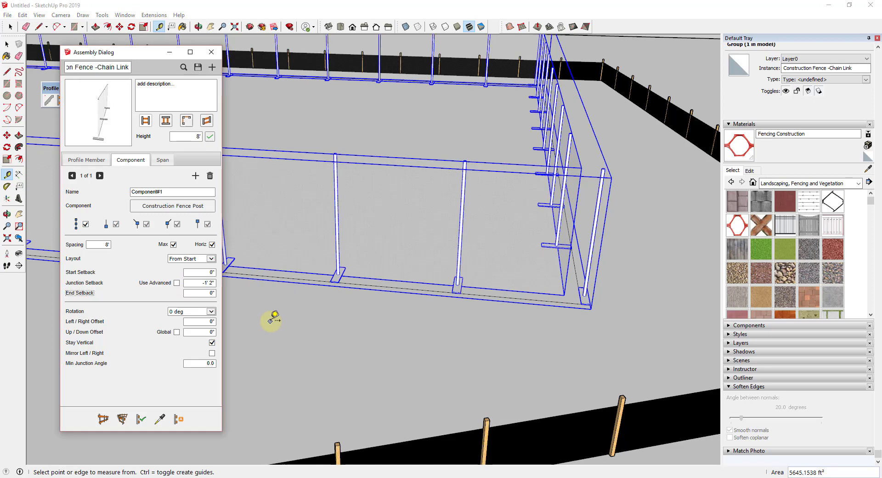
scroll(592, 239, "up", 2)
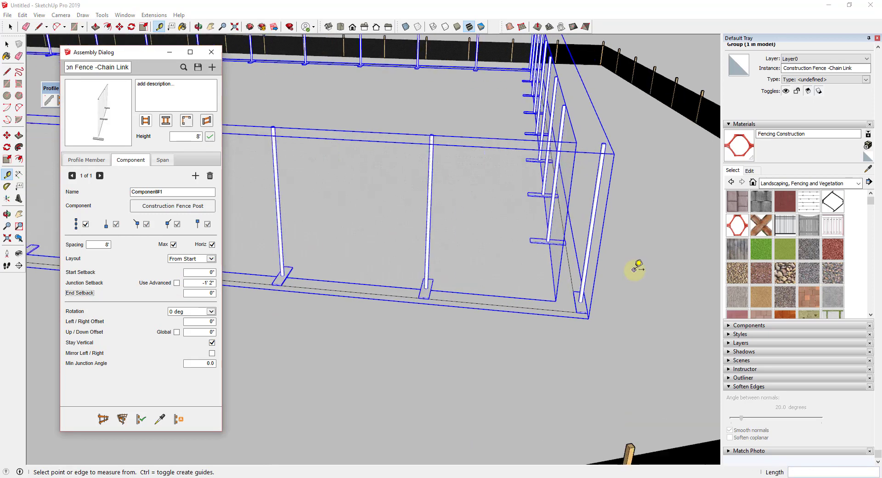
left_click(544, 210)
key("space")
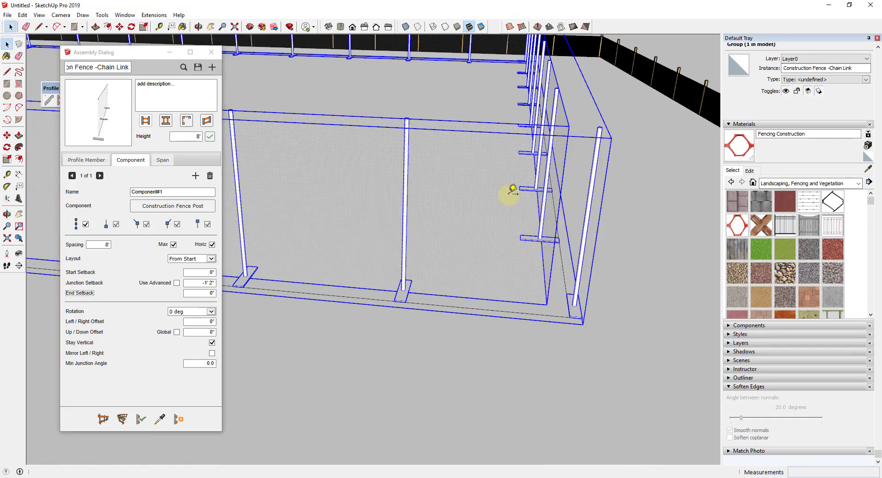
left_click(139, 419)
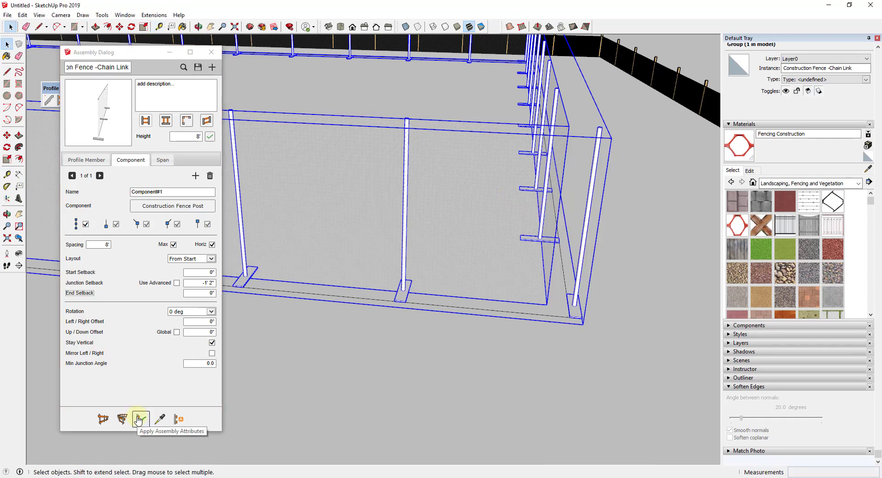
Set the fence post component's junction setback to 1' 2" and apply it to the rectangular chain-link fence
scroll(536, 278, "down", 6)
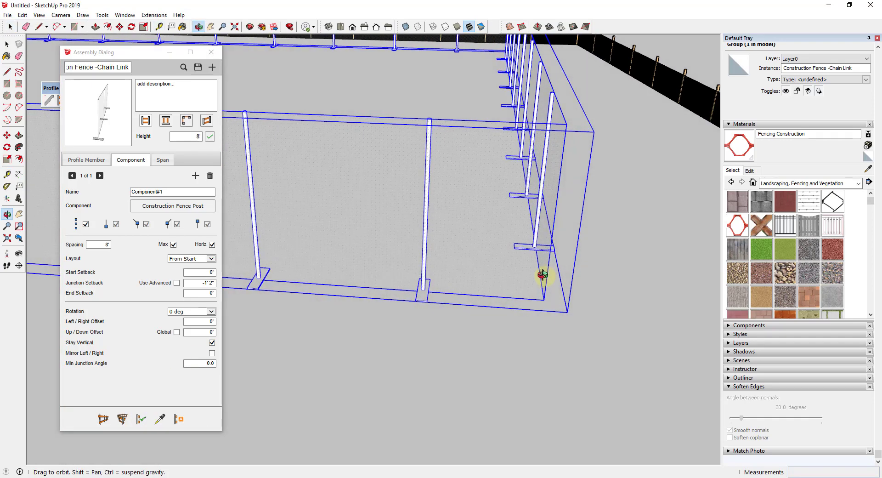
middle_click_drag(544, 282, 298, 285)
left_click(189, 285)
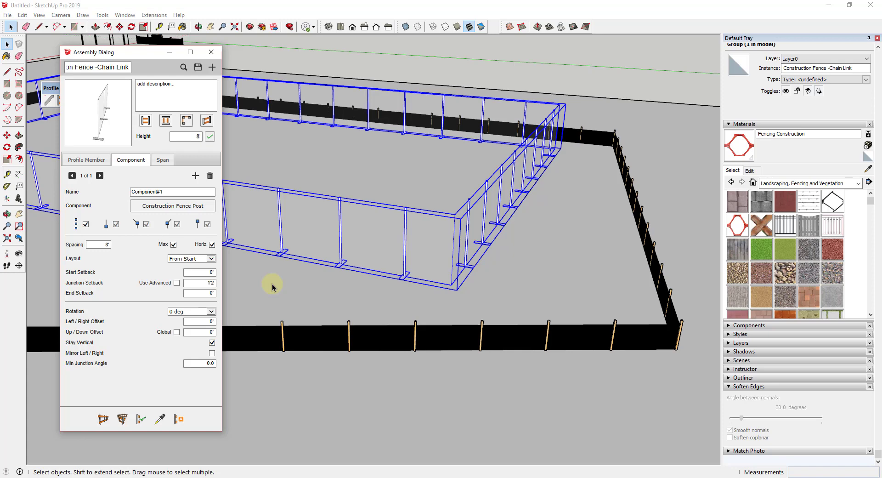
type("1'2\"")
left_click(141, 420)
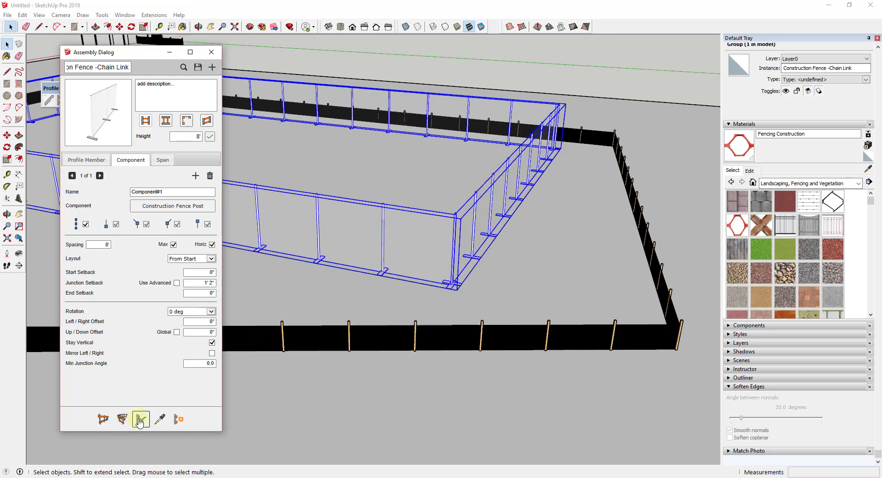
Examine the post and base plate positions at several corners of the rectangular chain-link fence
scroll(453, 288, "up", 6)
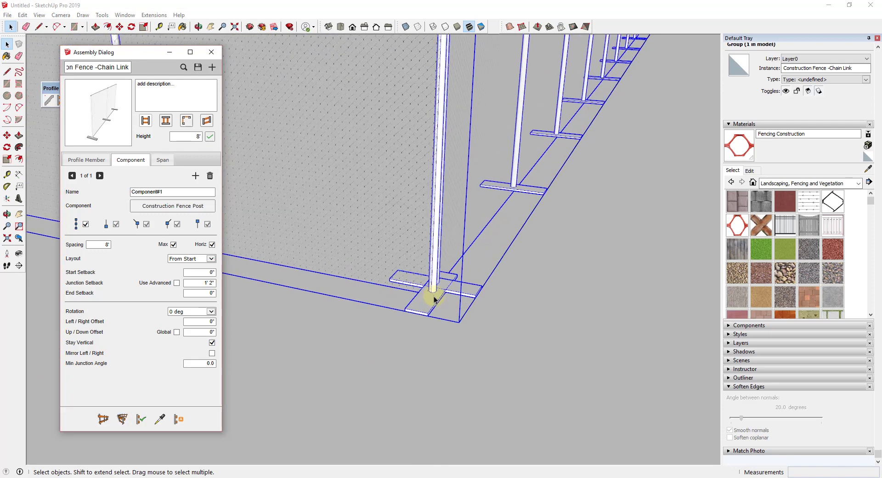
scroll(435, 299, "down", 8)
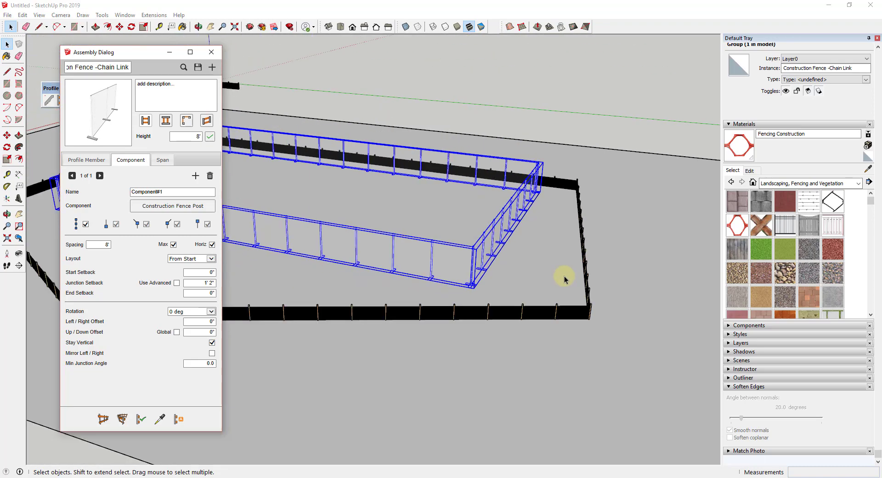
scroll(256, 247, "down", 3)
middle_click_drag(266, 241, 542, 269)
scroll(543, 282, "up", 5)
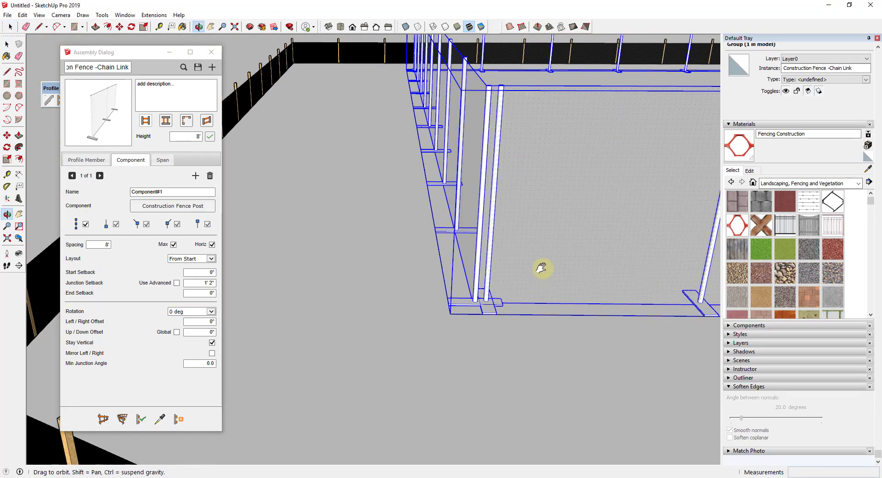
scroll(533, 283, "down", 6)
middle_click_drag(518, 295, 471, 329)
scroll(607, 288, "down", 3)
middle_click_drag(607, 288, 551, 291)
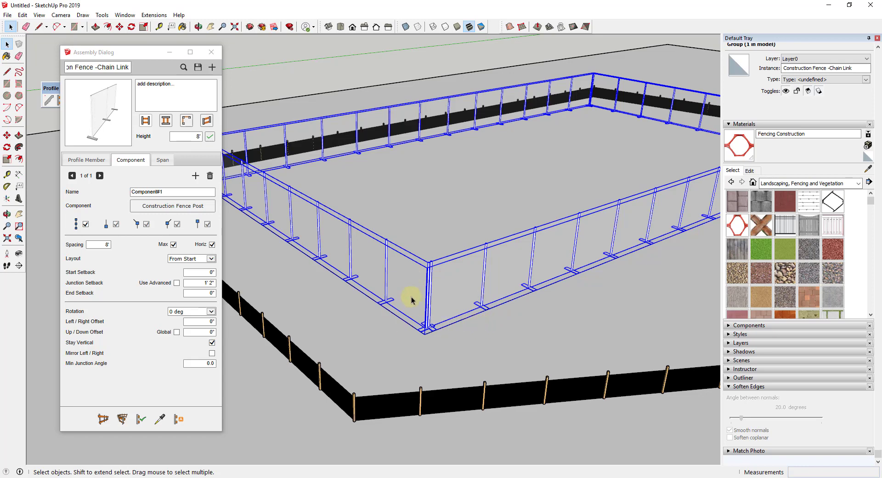
middle_click_drag(450, 297, 359, 321)
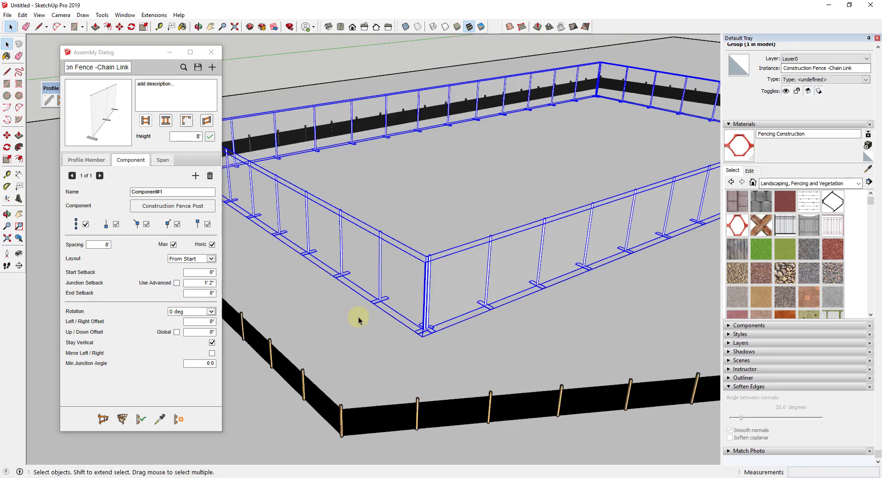
Set the fence post component's junction setback to 1' and apply it to the rectangular chain-link fence
left_click(200, 281)
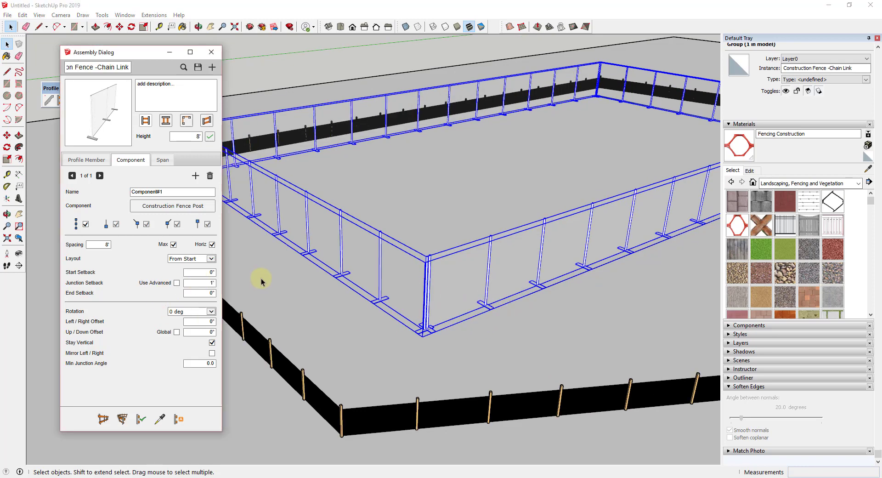
left_click(141, 419)
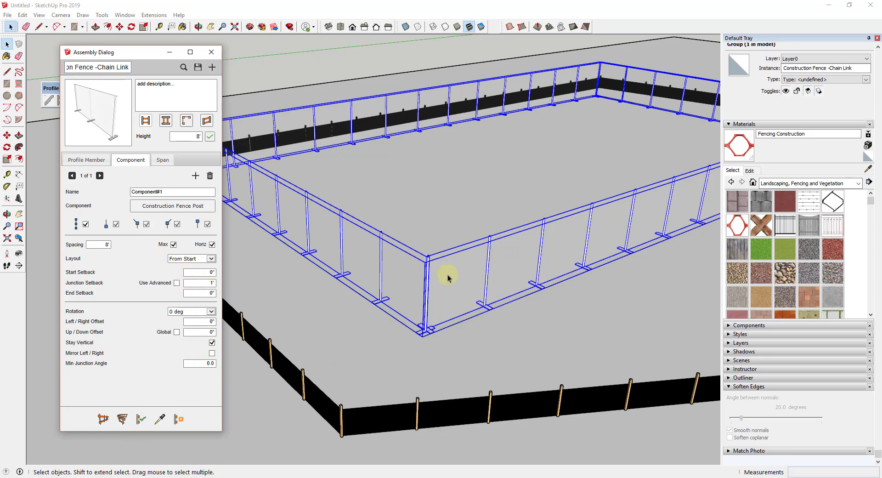
scroll(436, 309, "up", 4)
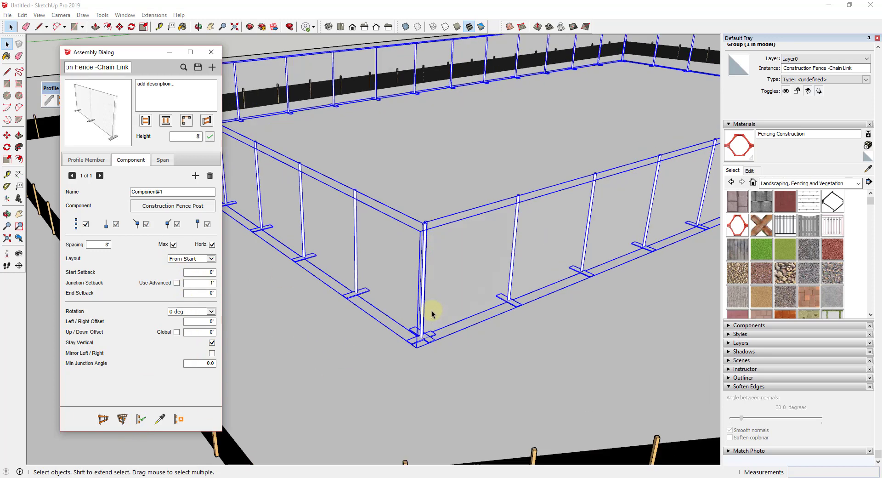